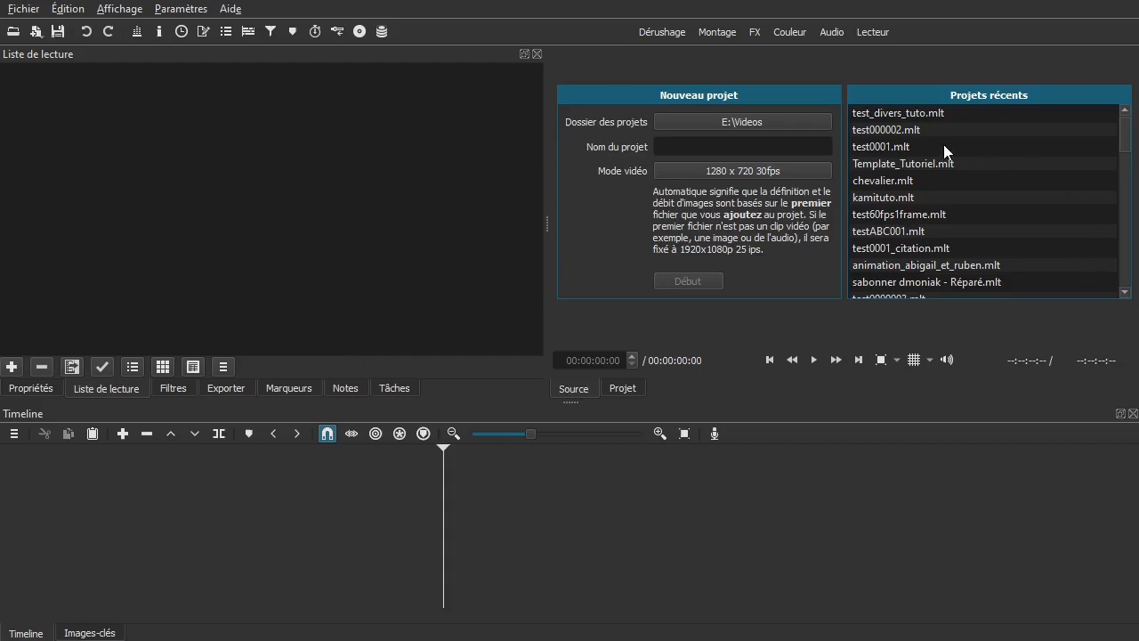
Step: Open the recent project test_divers_tuto.mlt and delete the anim11.rawr and 343660890 - Converti.mp4 clips from the timeline
left_click(918, 111)
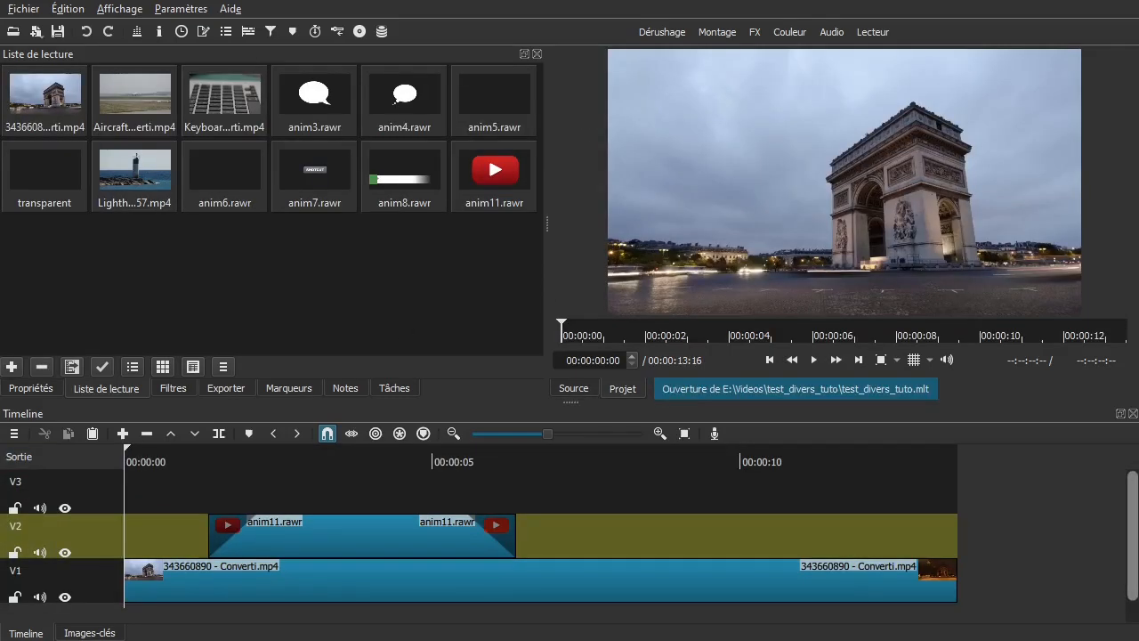
left_click_drag(236, 485, 348, 483)
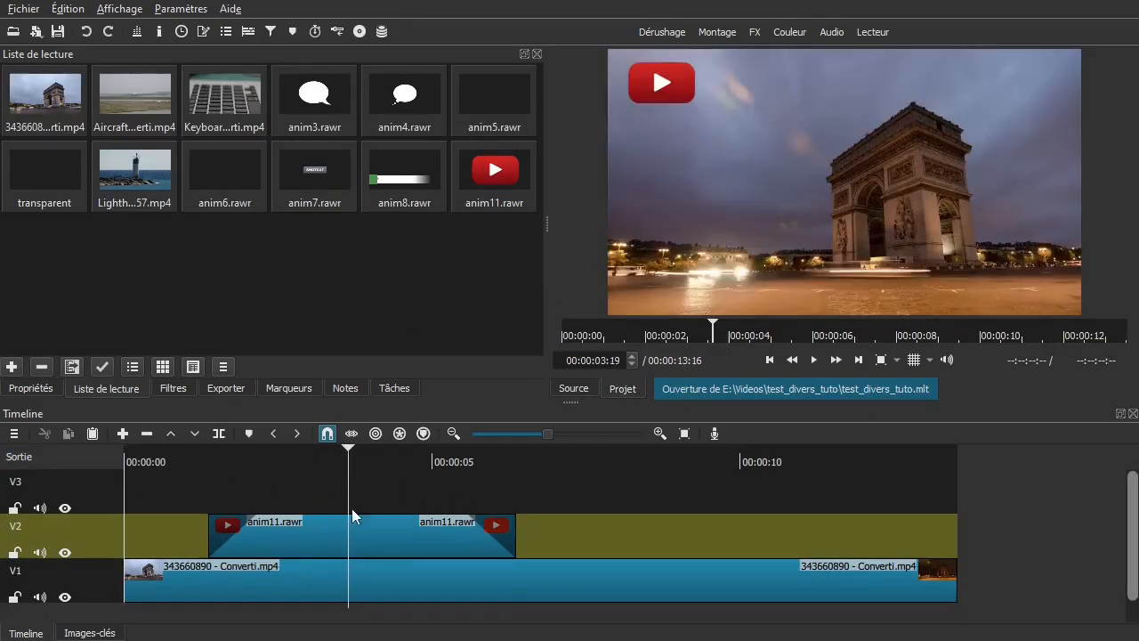
left_click(267, 544)
key("Delete")
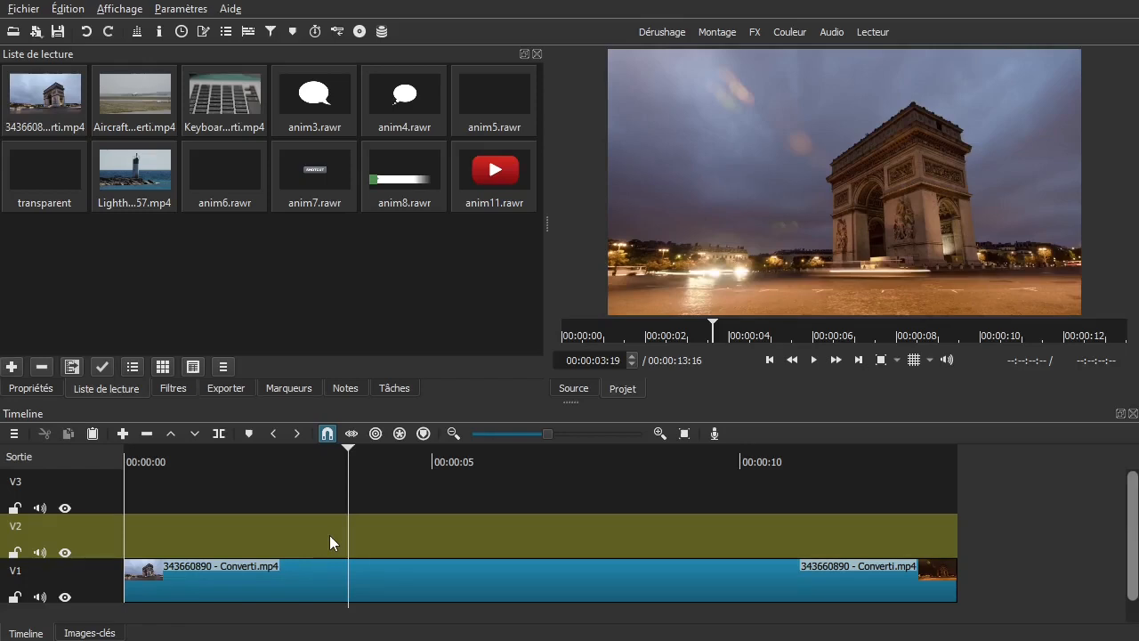
left_click(227, 586)
key("Delete")
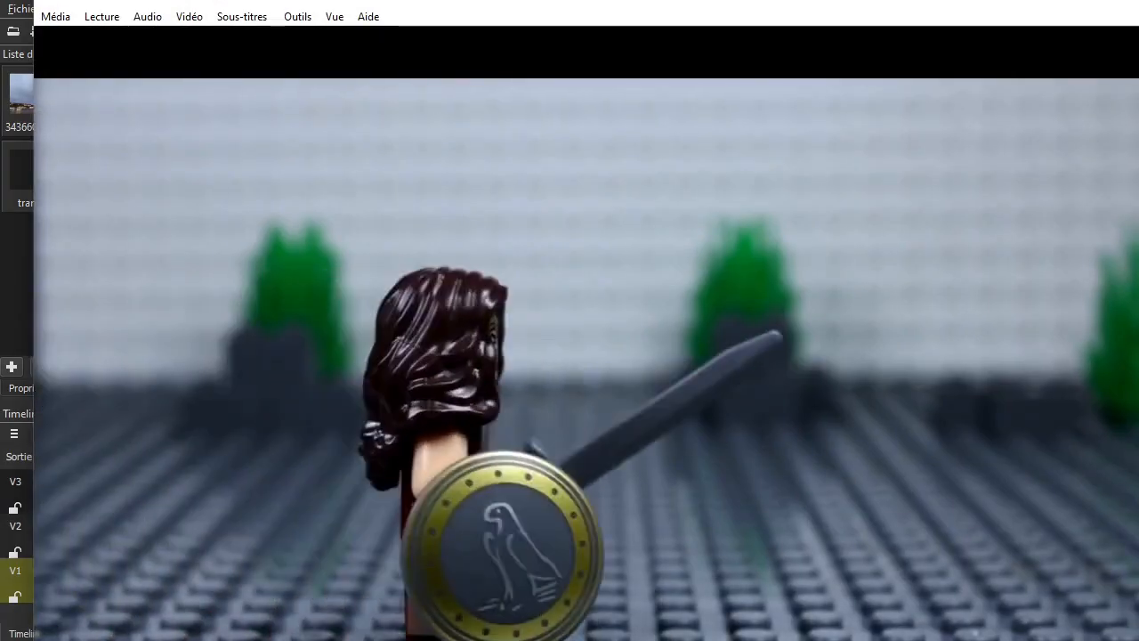
Step: Preview the figure-with-sword footage in VLC in a smaller window and close the player
left_click_drag(1138, 640, 838, 556)
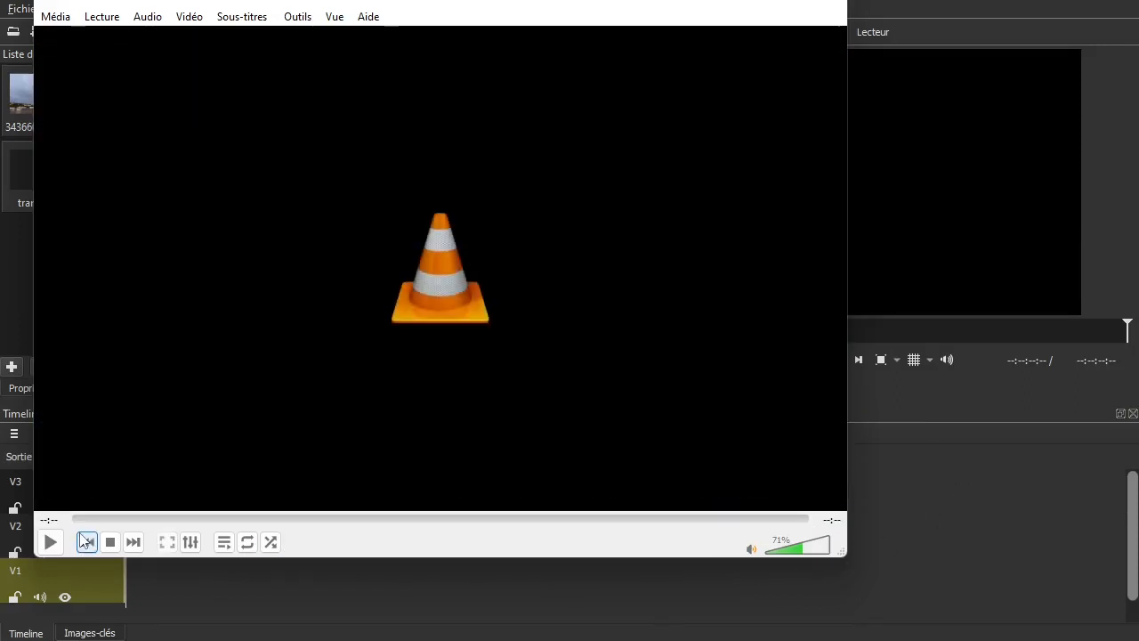
left_click(50, 541)
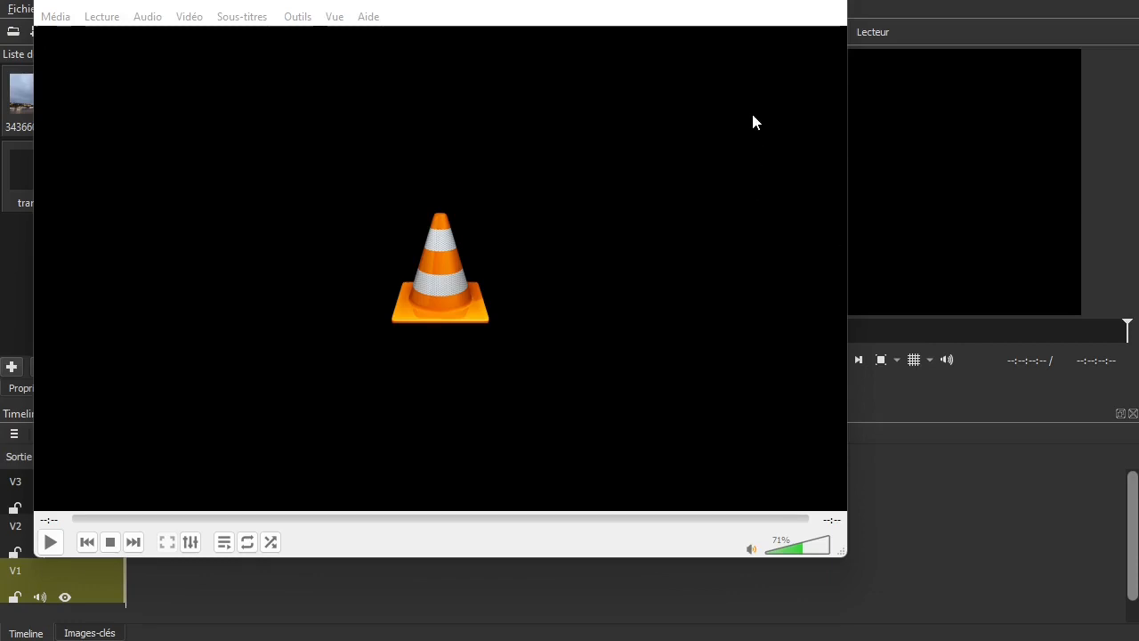
left_click(827, 6)
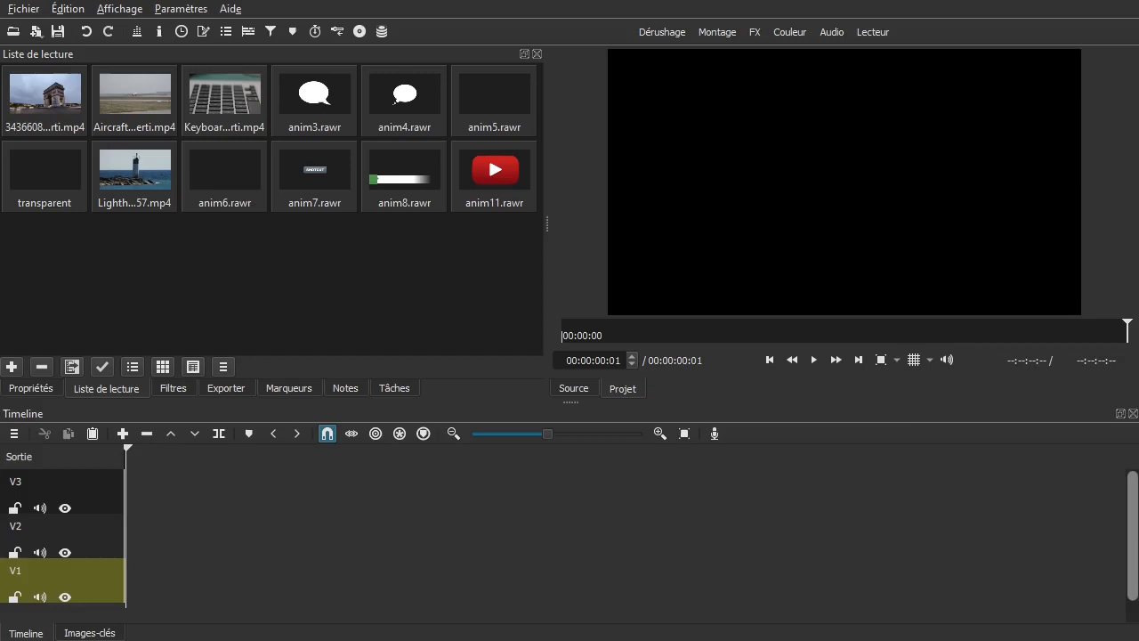
Step: Switch to File Explorer and paste the copied Wonder Woman video into the test_divers_tuto folder
left_click_drag(1138, 69, 704, 37)
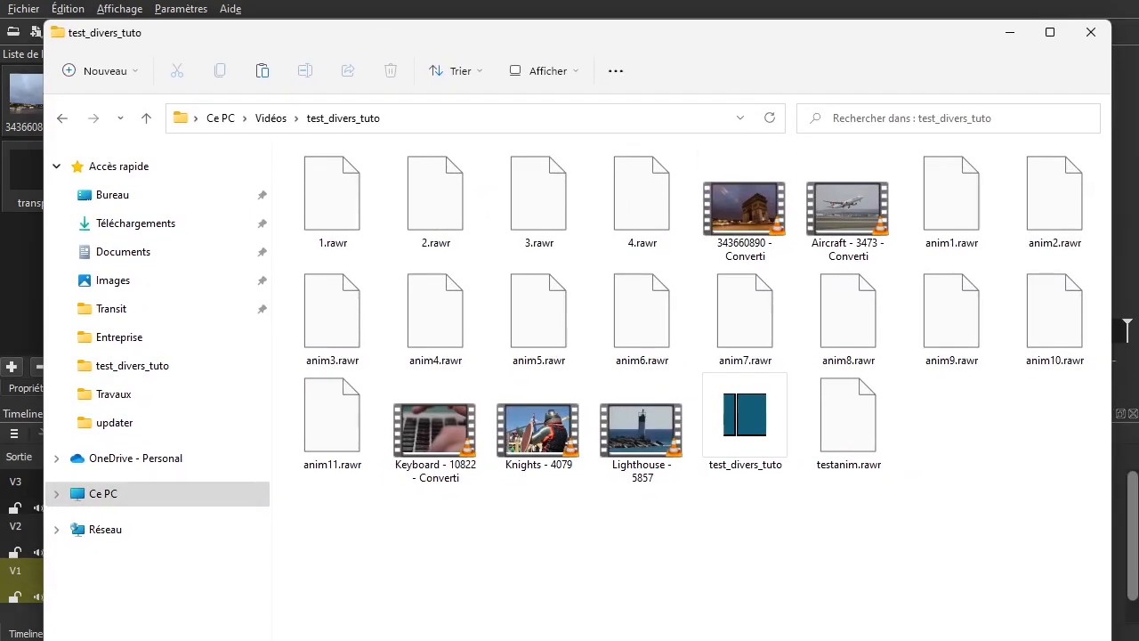
left_click_drag(866, 637, 867, 607)
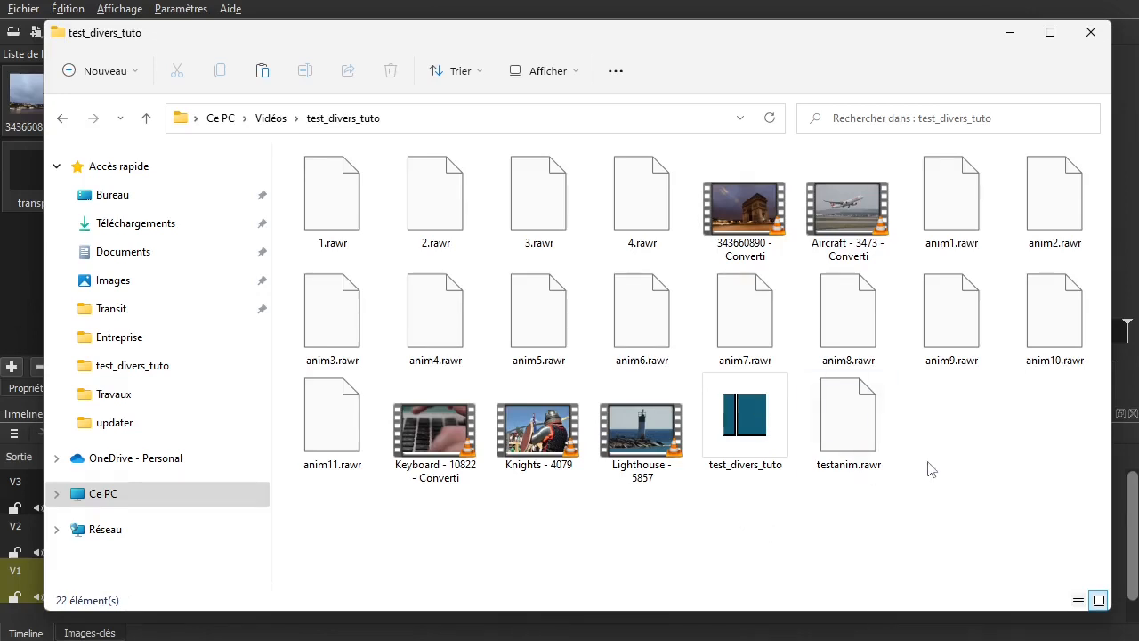
key("ctrl+v")
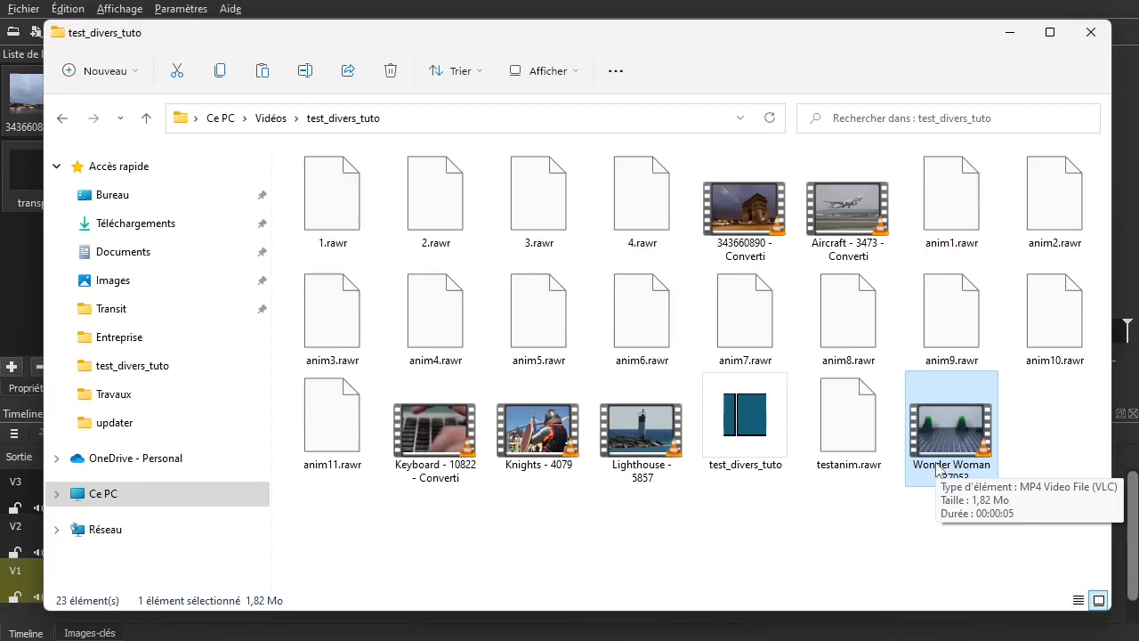
Step: Import the Wonder Woman video into the Shotcut playlist and place it at the very start of track V1
left_click_drag(531, 43, 1138, 44)
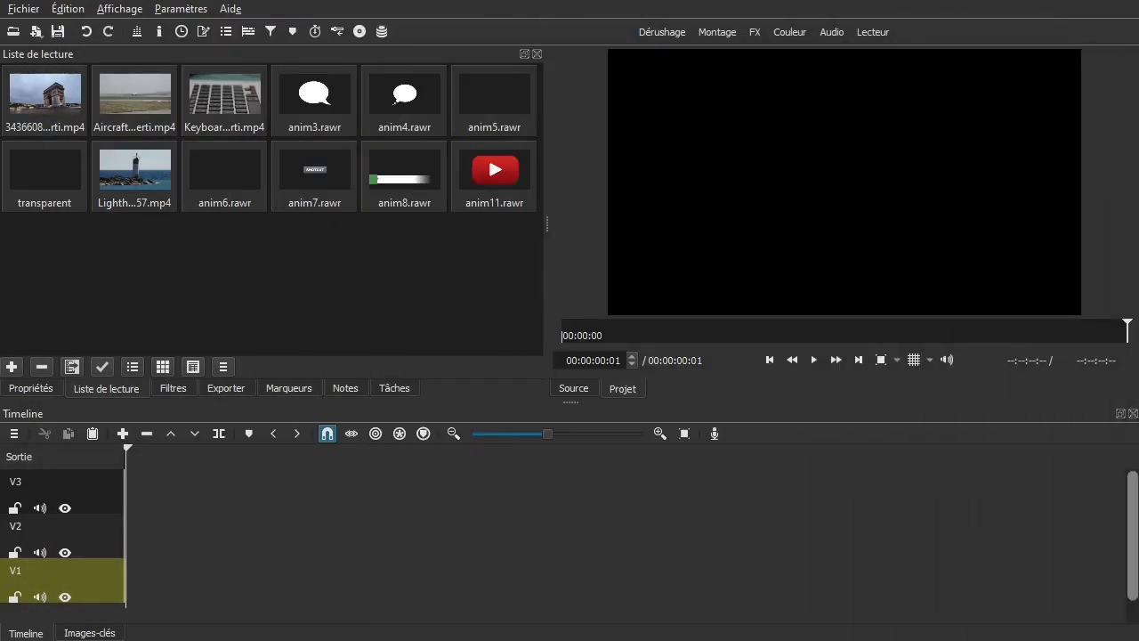
left_click_drag(1138, 267, 234, 238)
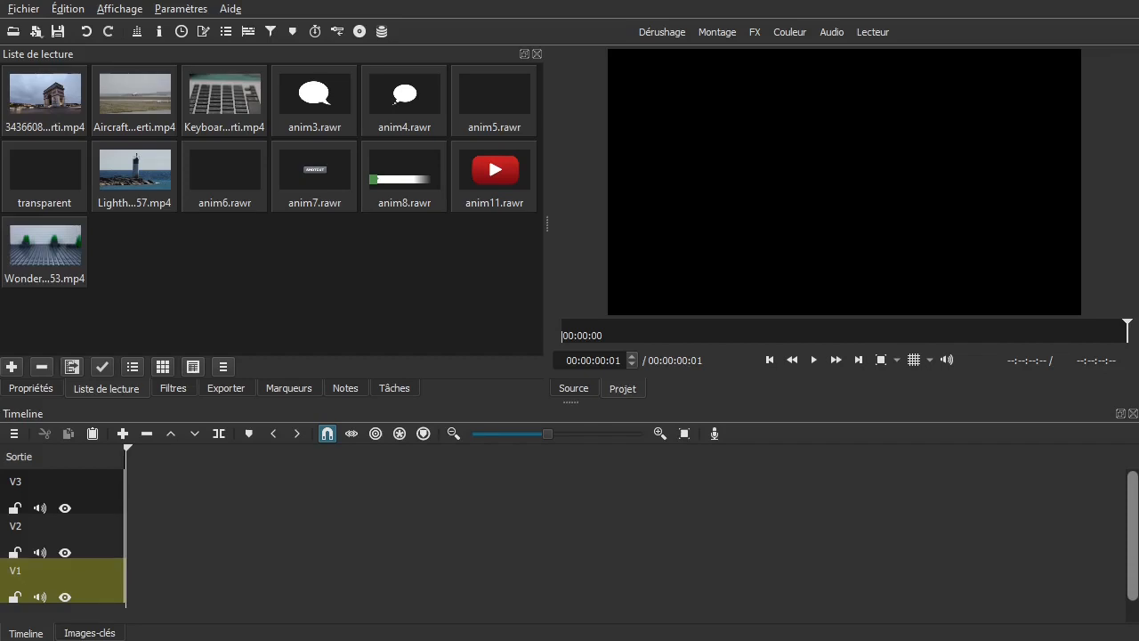
left_click_drag(48, 256, 195, 565)
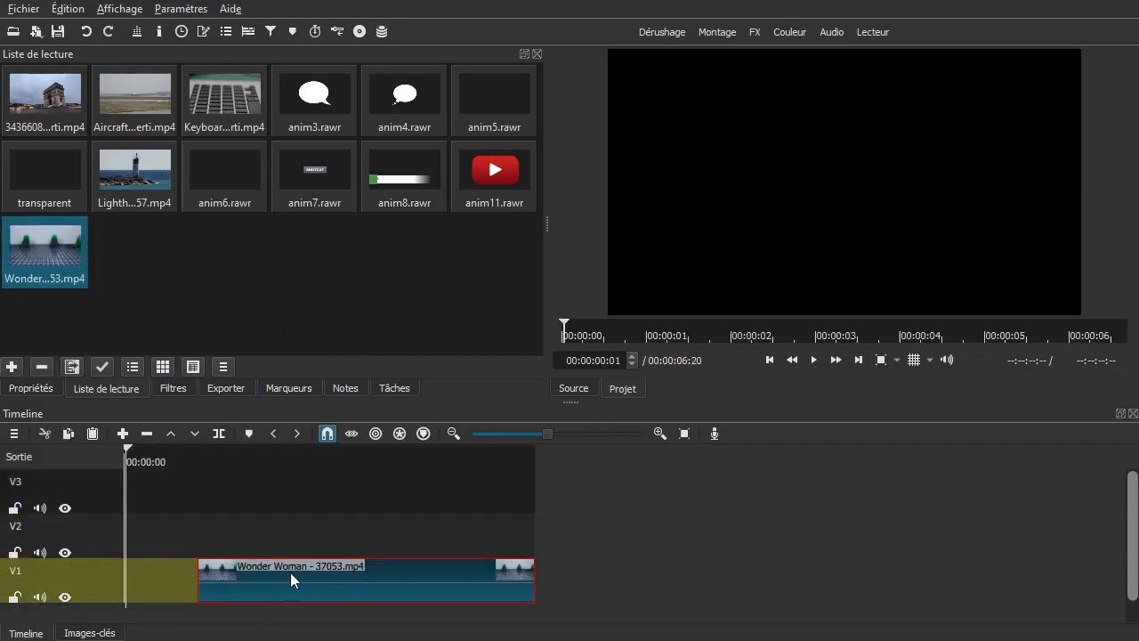
right_click(179, 576)
left_click(206, 524)
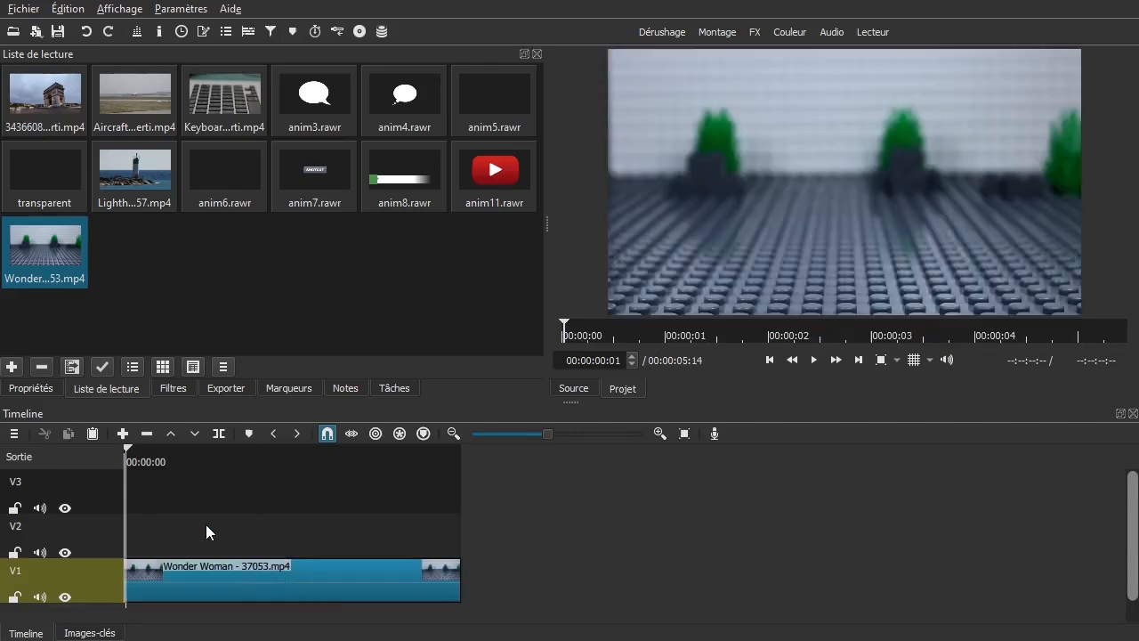
Step: Scrub through the Wonder Woman clip to examine the sword's movement, stopping at 00:00:00:17
left_click_drag(179, 518, 339, 507)
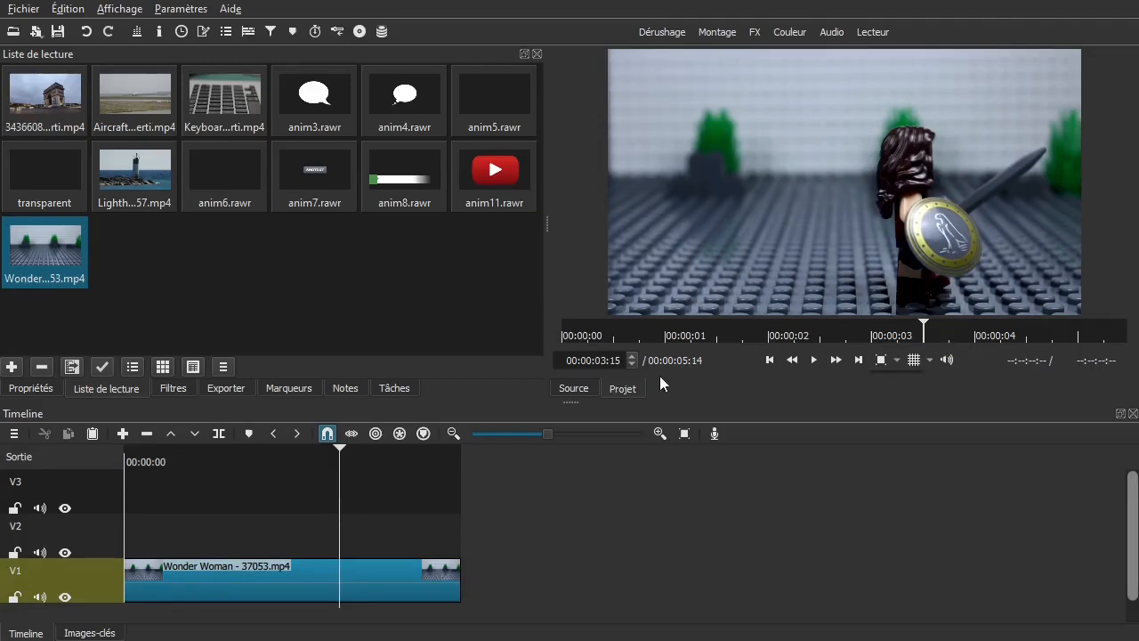
left_click(683, 434)
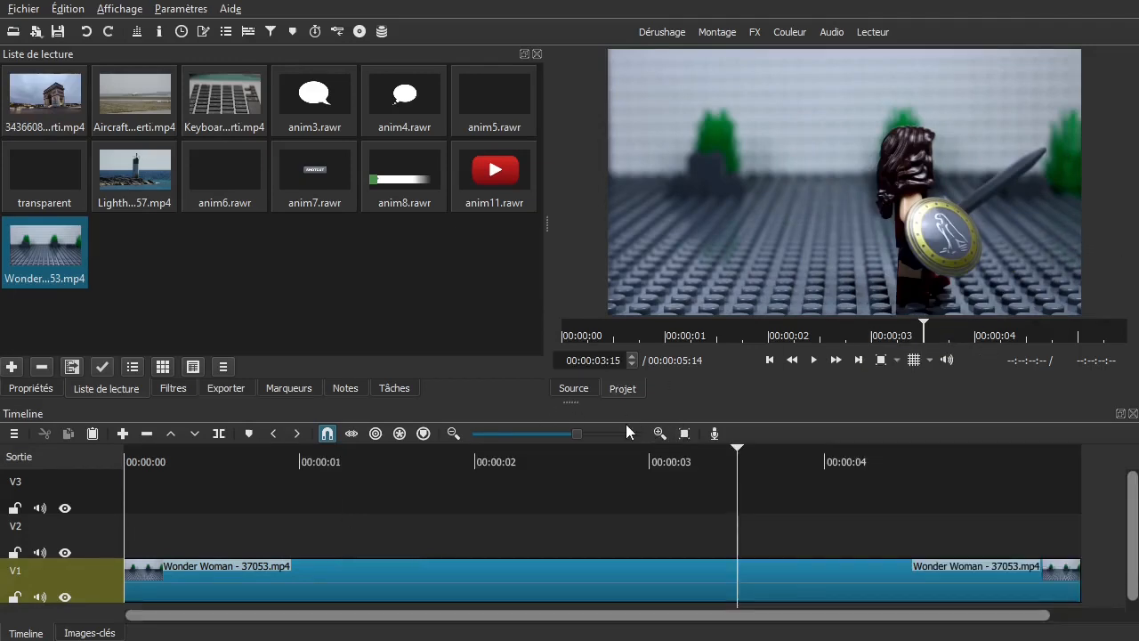
left_click(453, 433)
left_click_drag(420, 475, 285, 488)
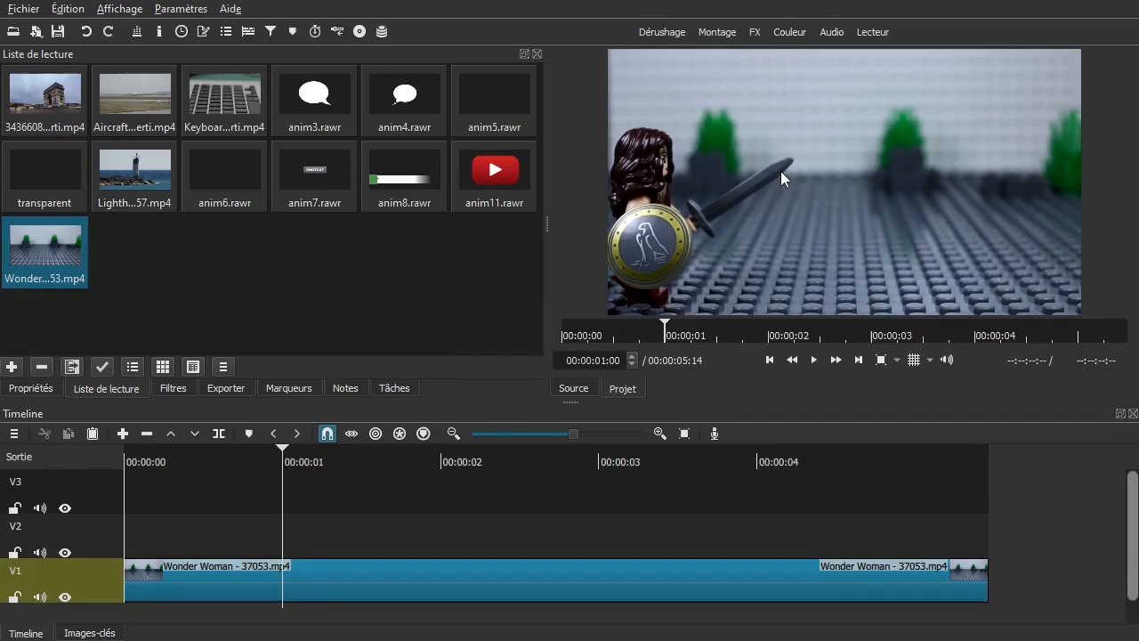
left_click_drag(379, 499, 216, 495)
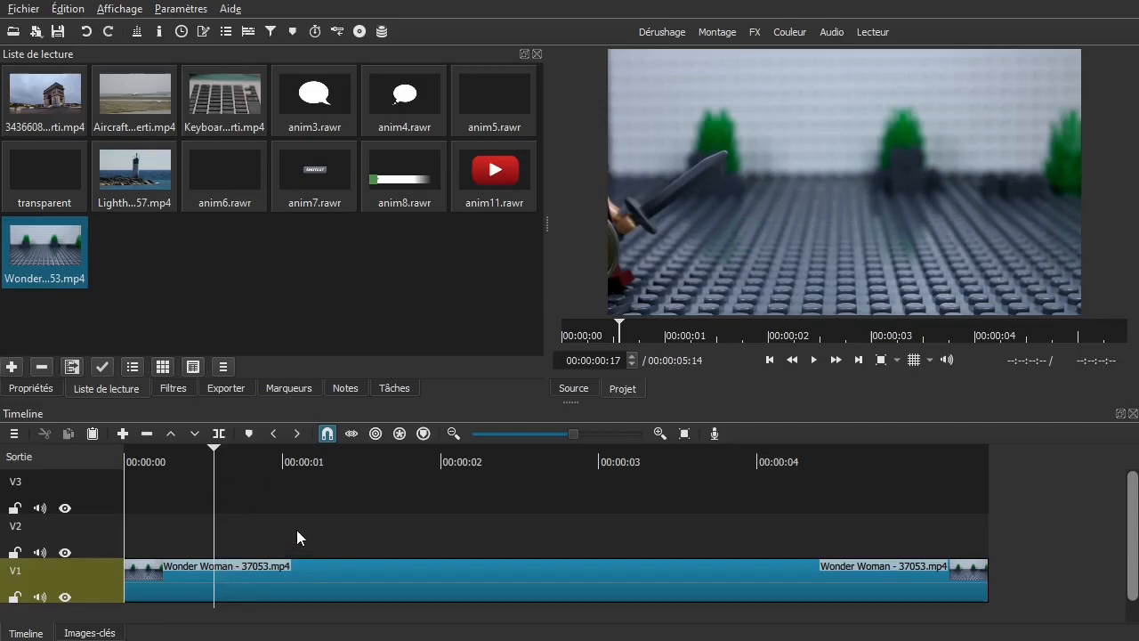
Step: Add the Mask: Draw (Glaxnimate) video filter to the Wonder Woman clip and create a new drawing for it in Glaxnimate
left_click(248, 583)
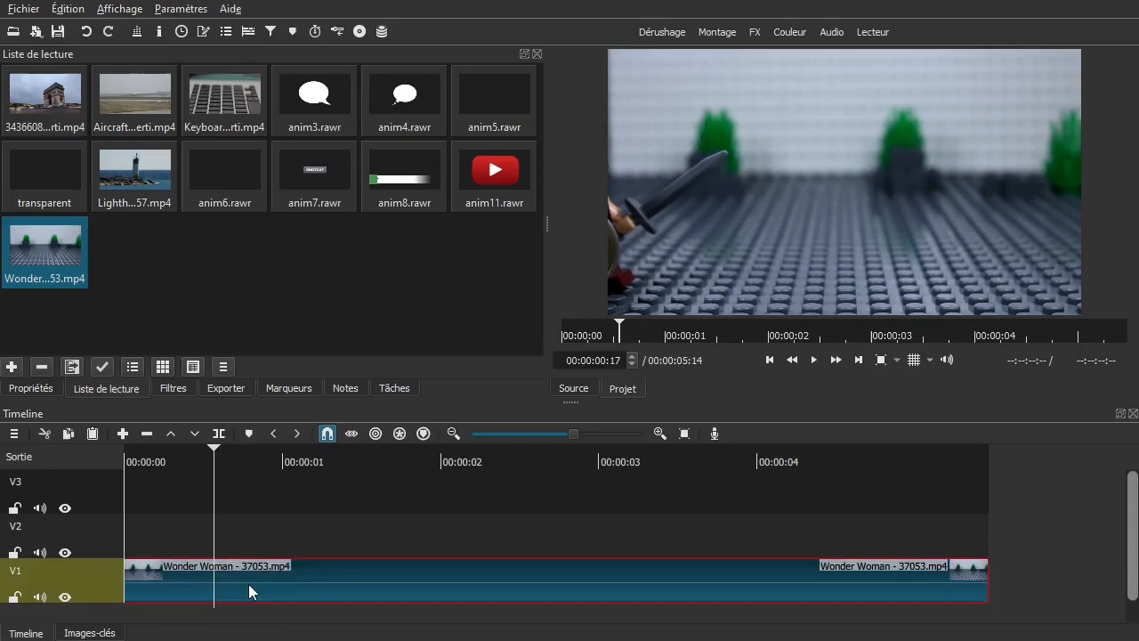
left_click(162, 388)
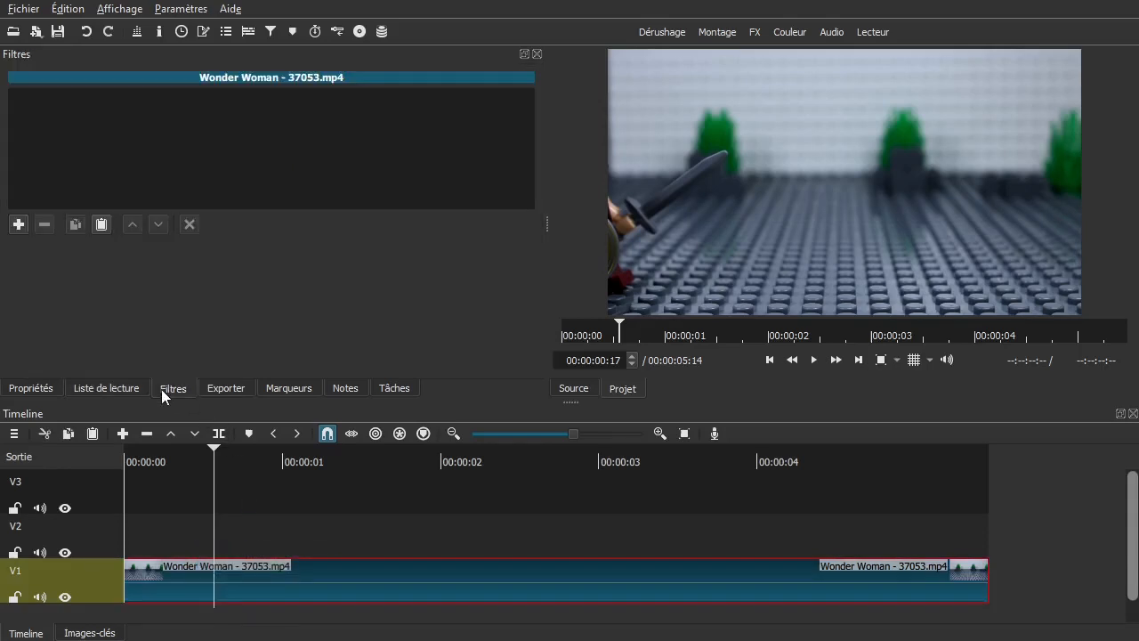
left_click(19, 224)
left_click(125, 123)
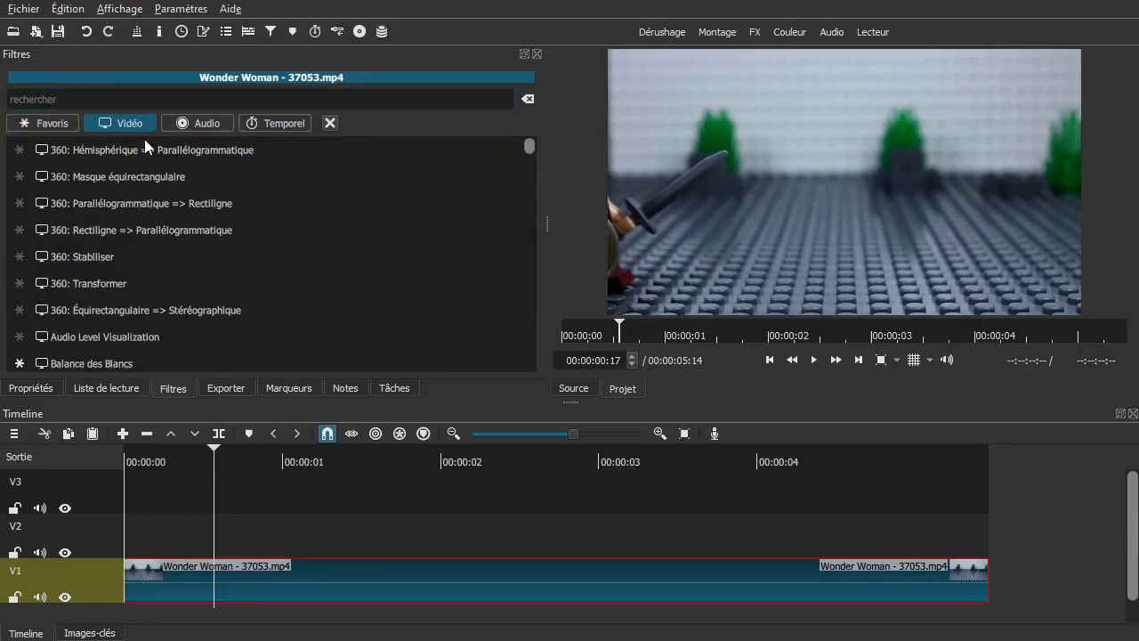
scroll(145, 214, "down", 7)
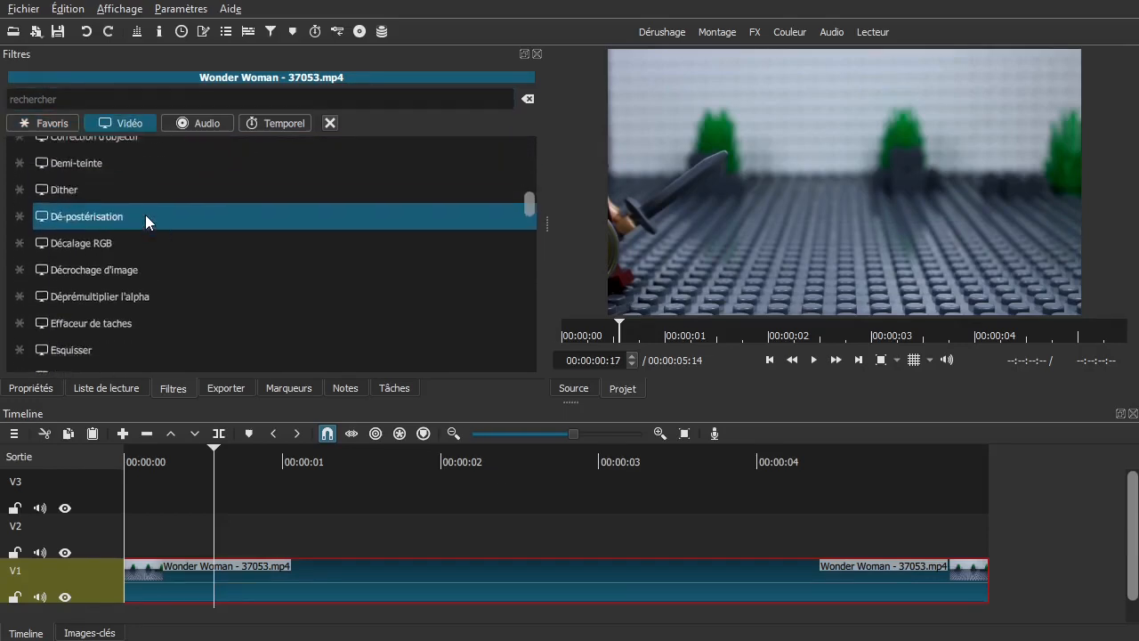
scroll(145, 215, "down", 10)
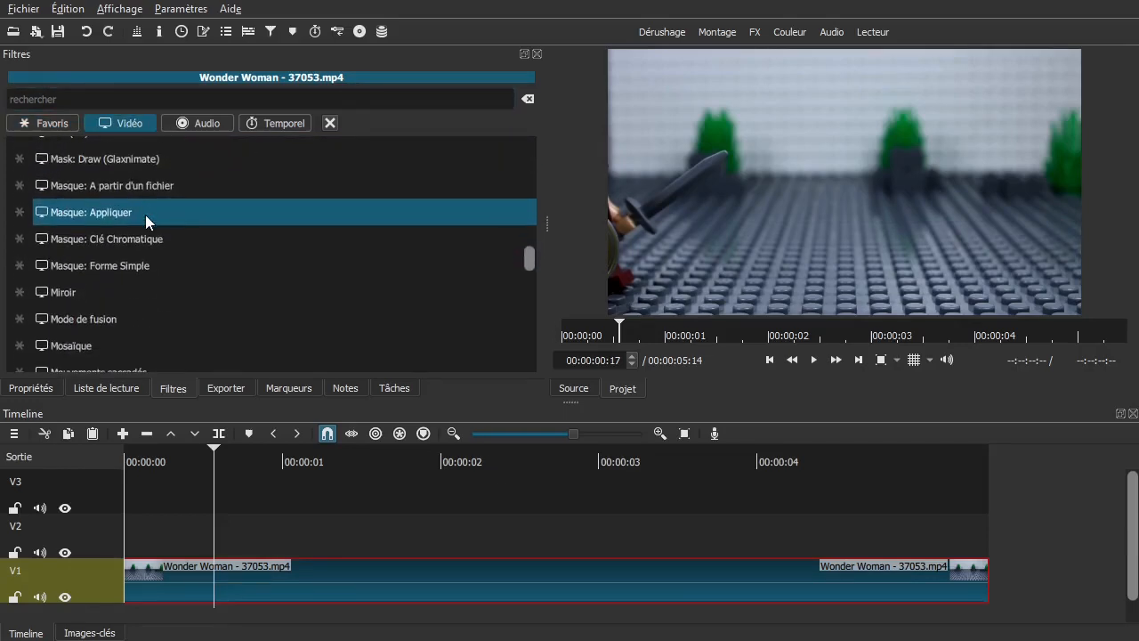
left_click(173, 159)
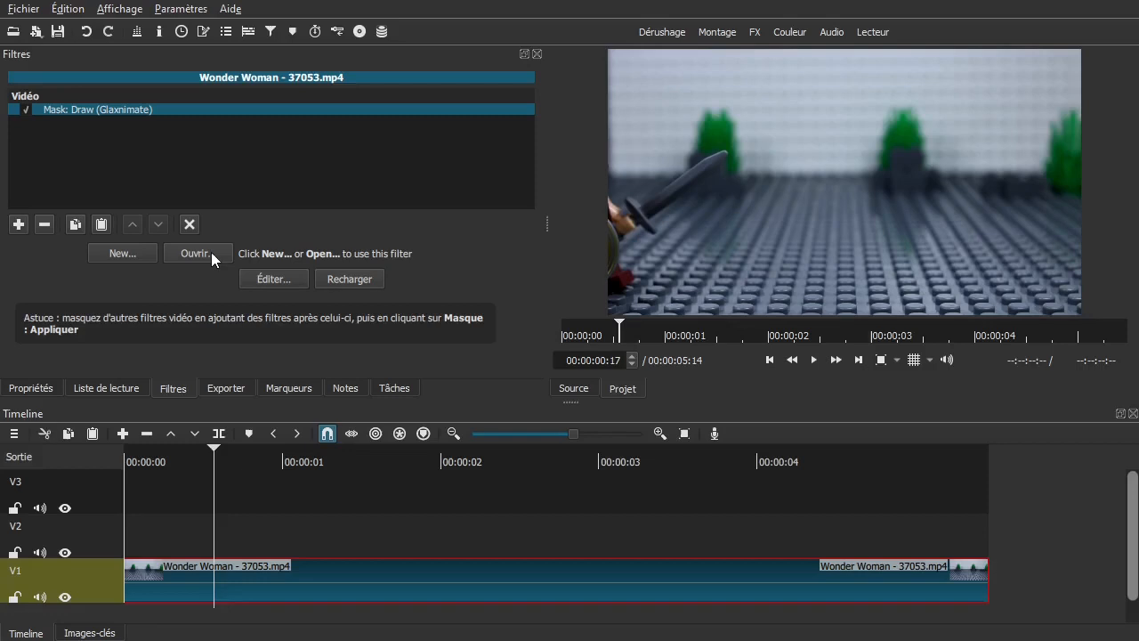
left_click(112, 255)
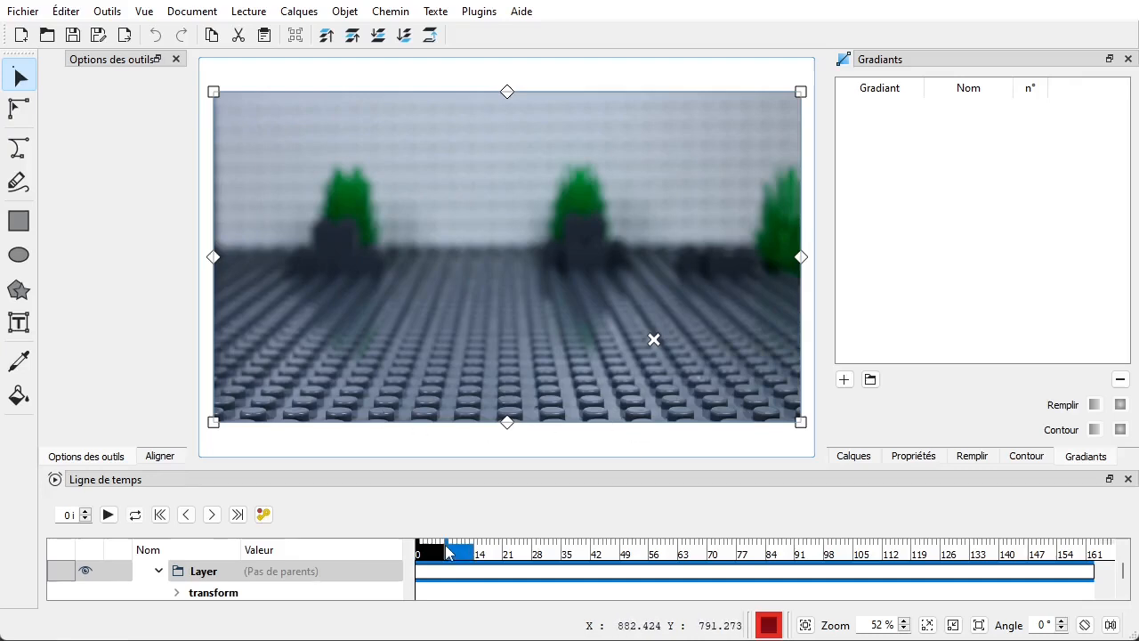
Step: Go to frame 54 of the Glaxnimate animation and select the existing Layer for drawing
left_click_drag(447, 553, 413, 555)
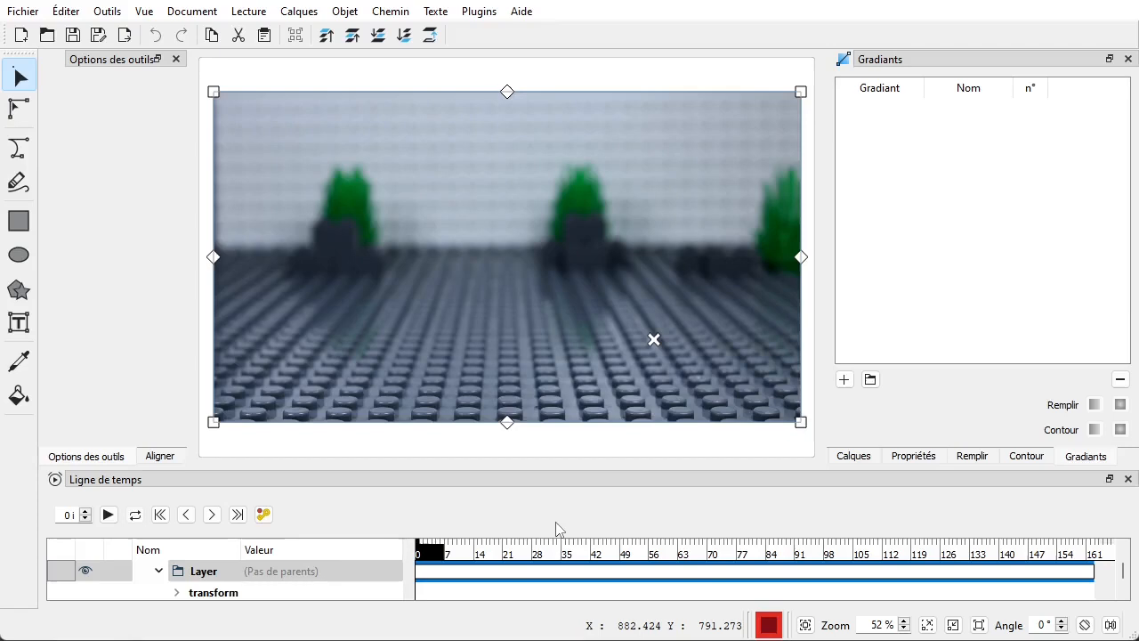
left_click(476, 553)
left_click_drag(476, 554, 640, 548)
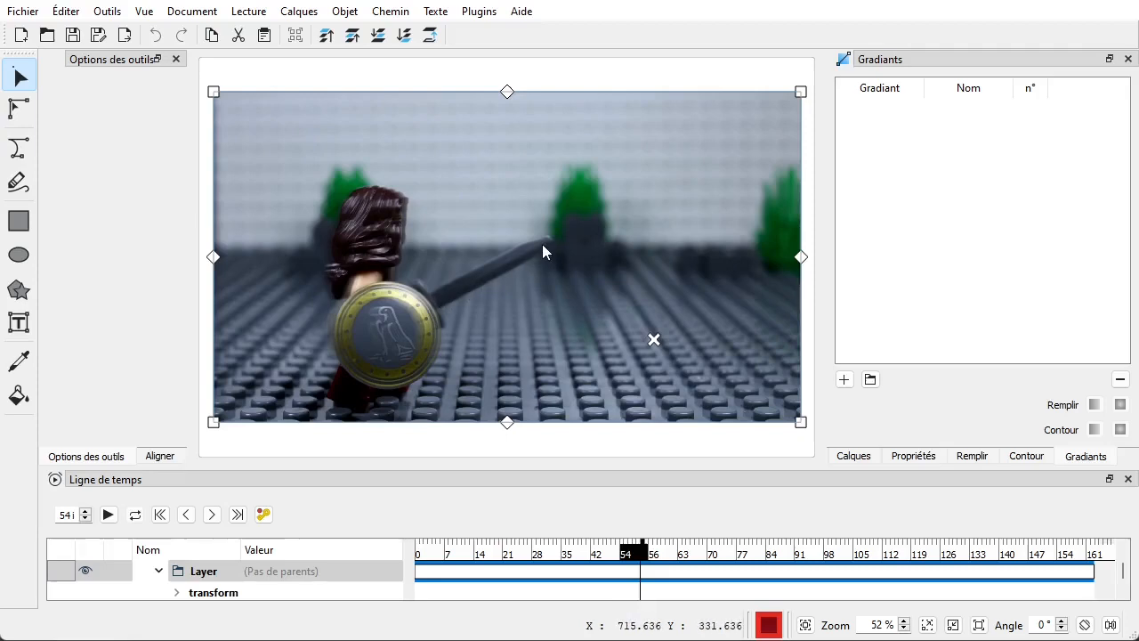
left_click(864, 456)
left_click(925, 108)
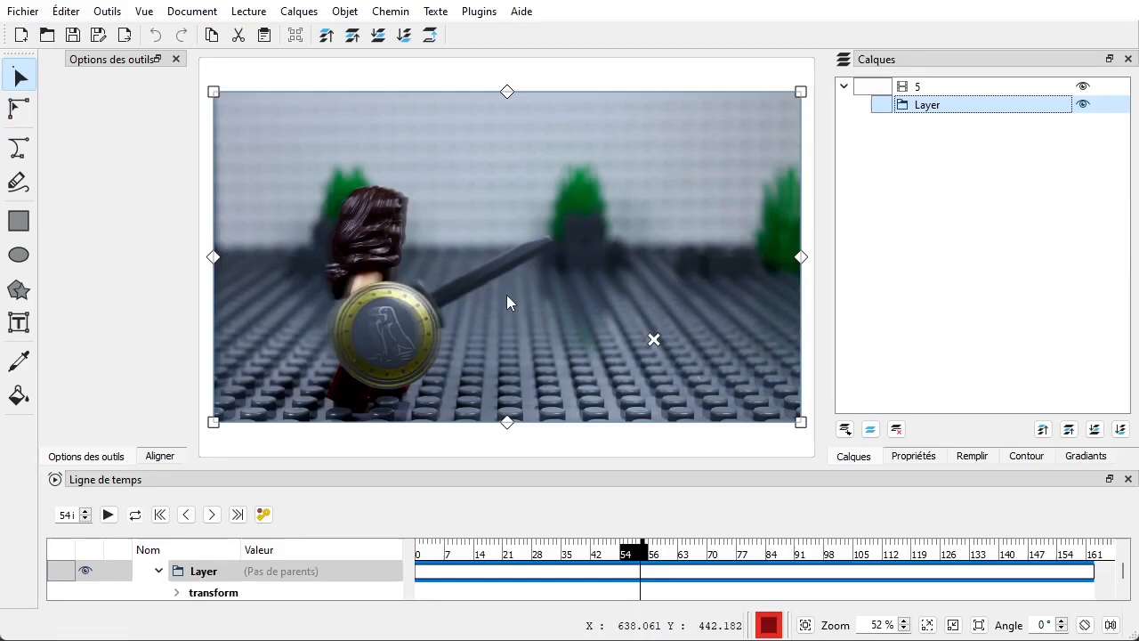
Step: Draw a straight two-point path along the sword from hilt to tip, with Contour enabled and Remplissage disabled
left_click(18, 151)
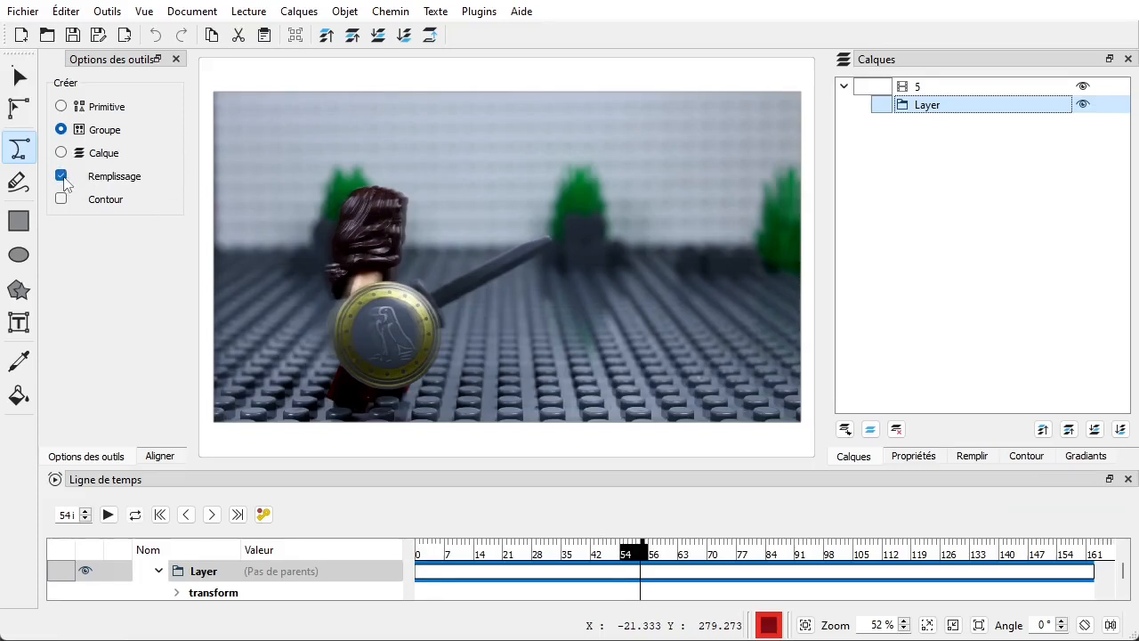
left_click(62, 201)
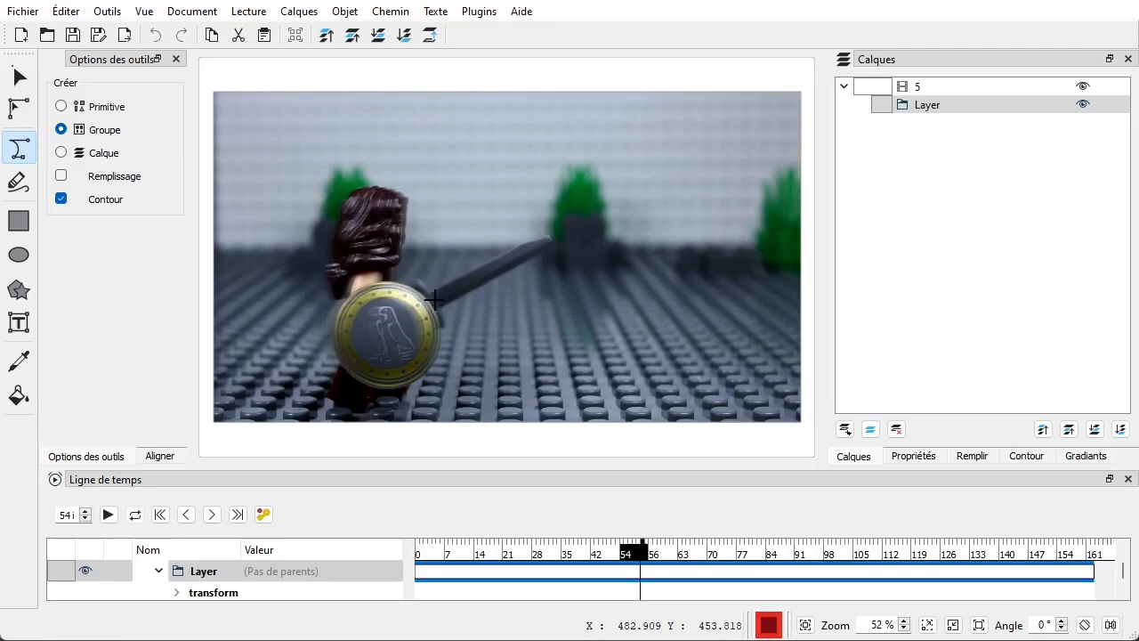
left_click(433, 300)
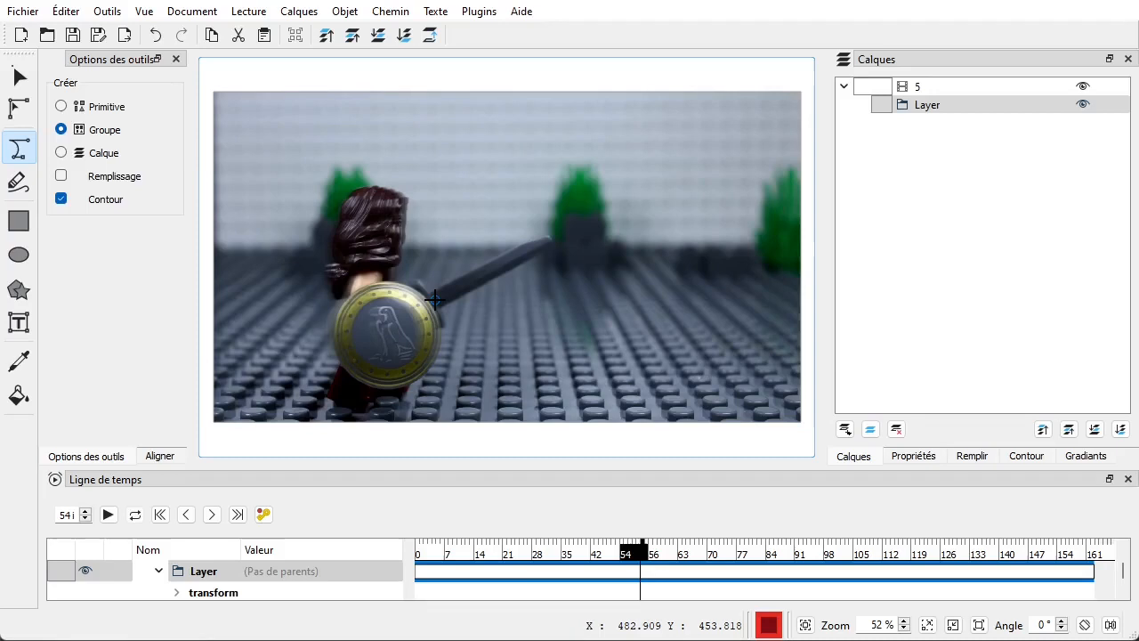
left_click(550, 238)
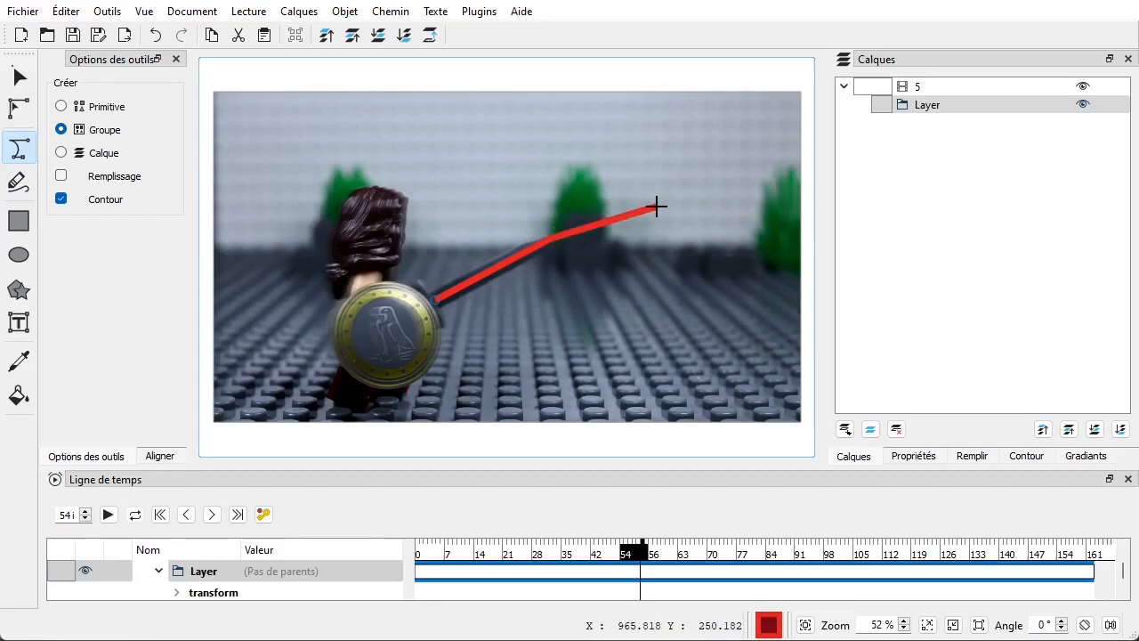
key("Return")
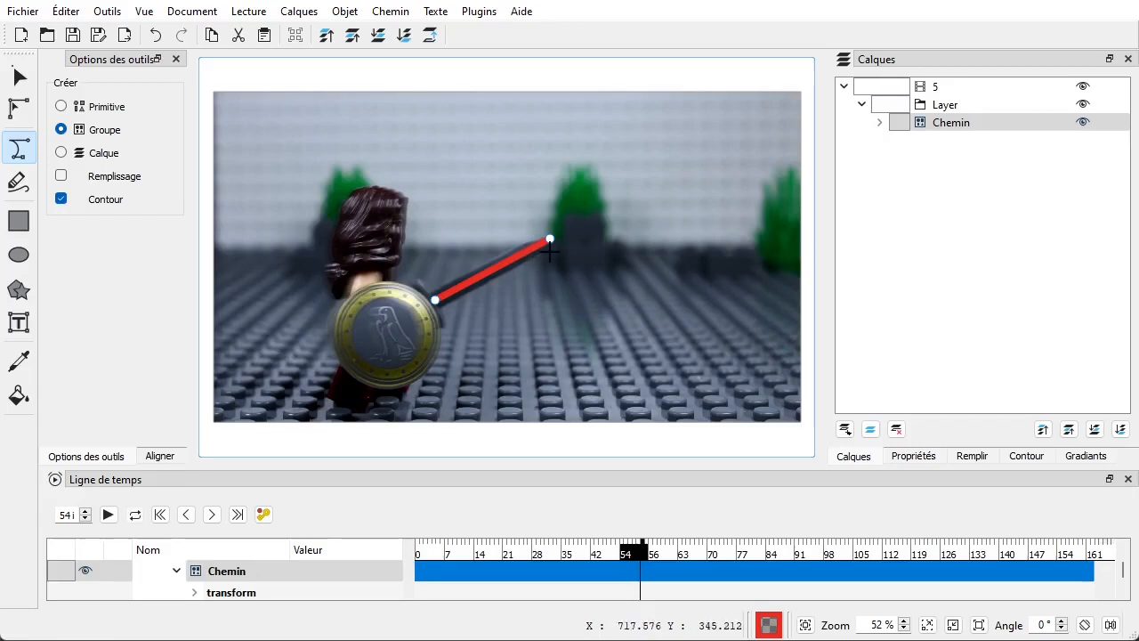
Step: Set the sword path's contour width to 35
left_click(1018, 456)
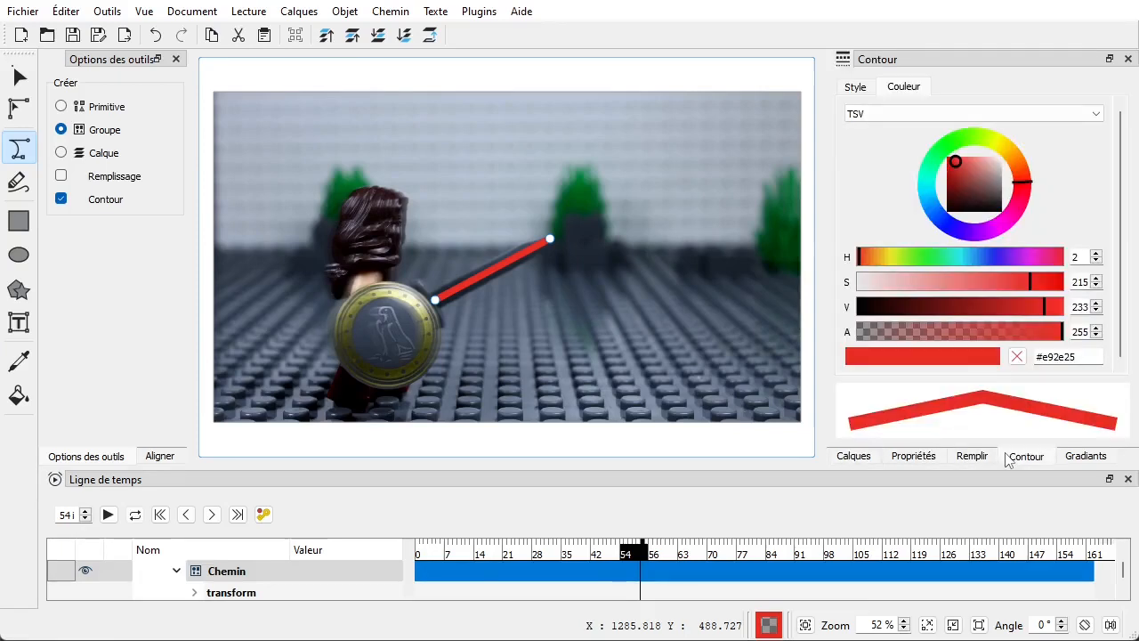
left_click(855, 86)
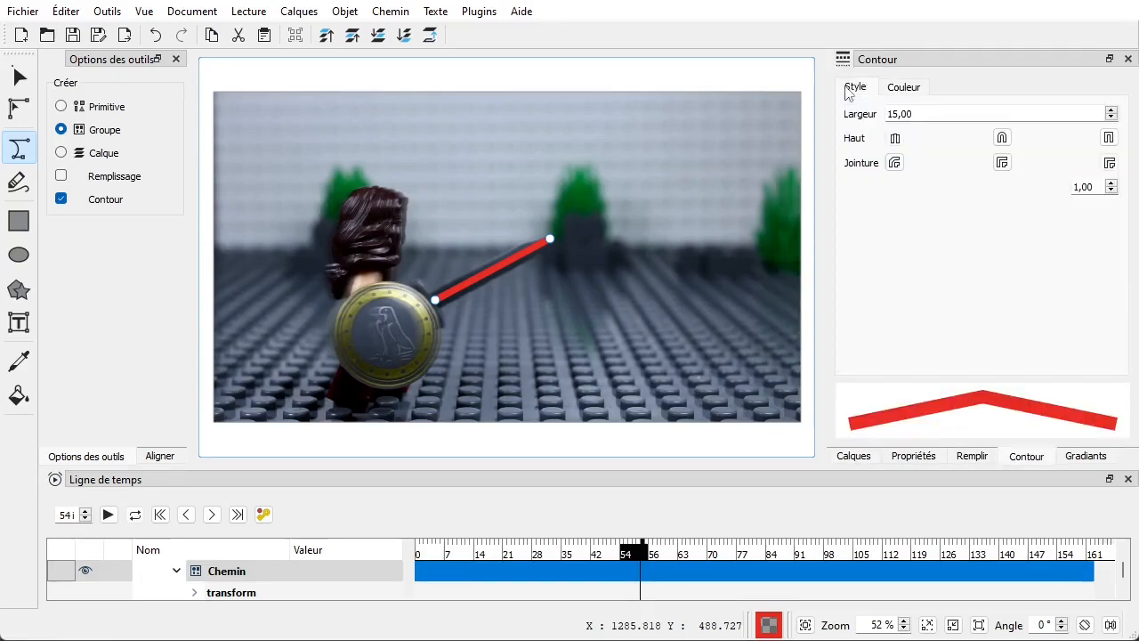
double_click(928, 114)
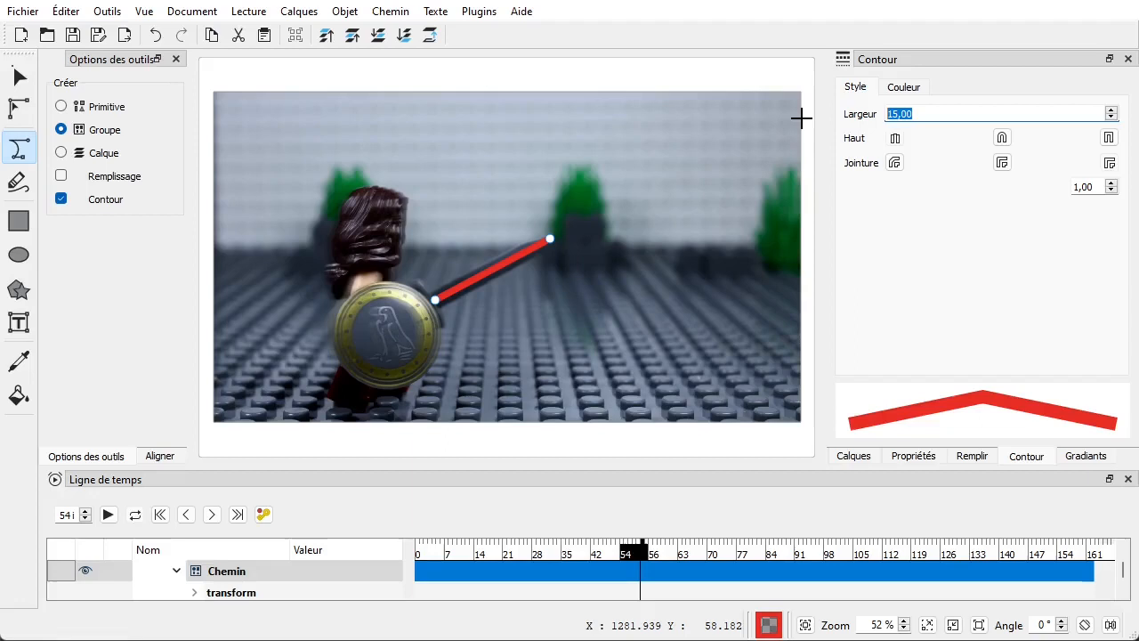
type("20,00")
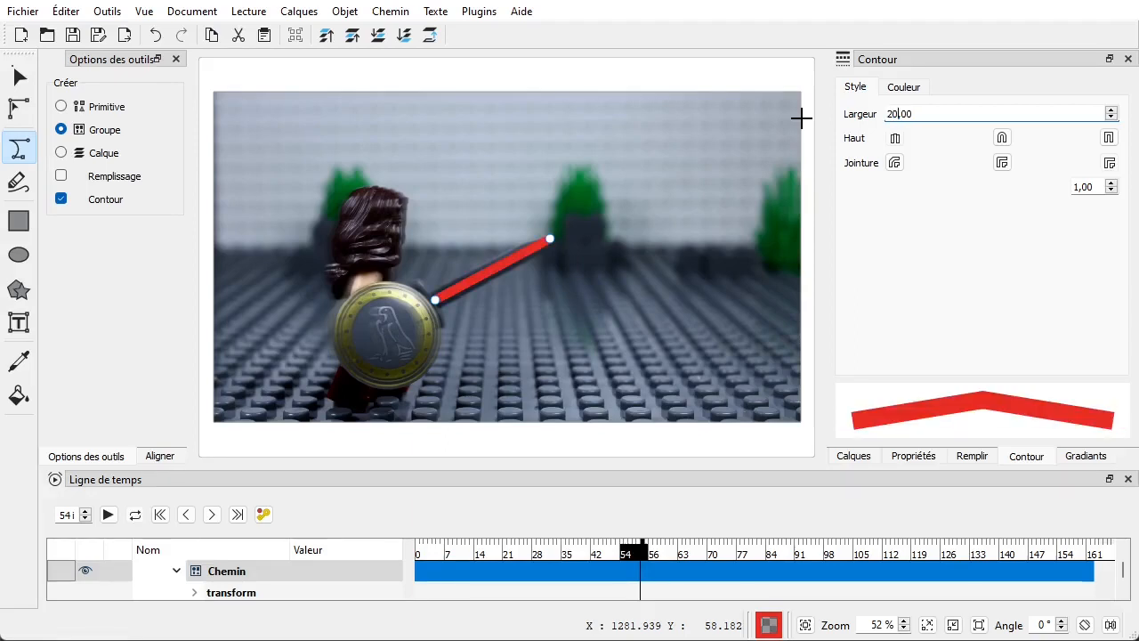
key("BackSpace")
key("BackSpace")
type("30")
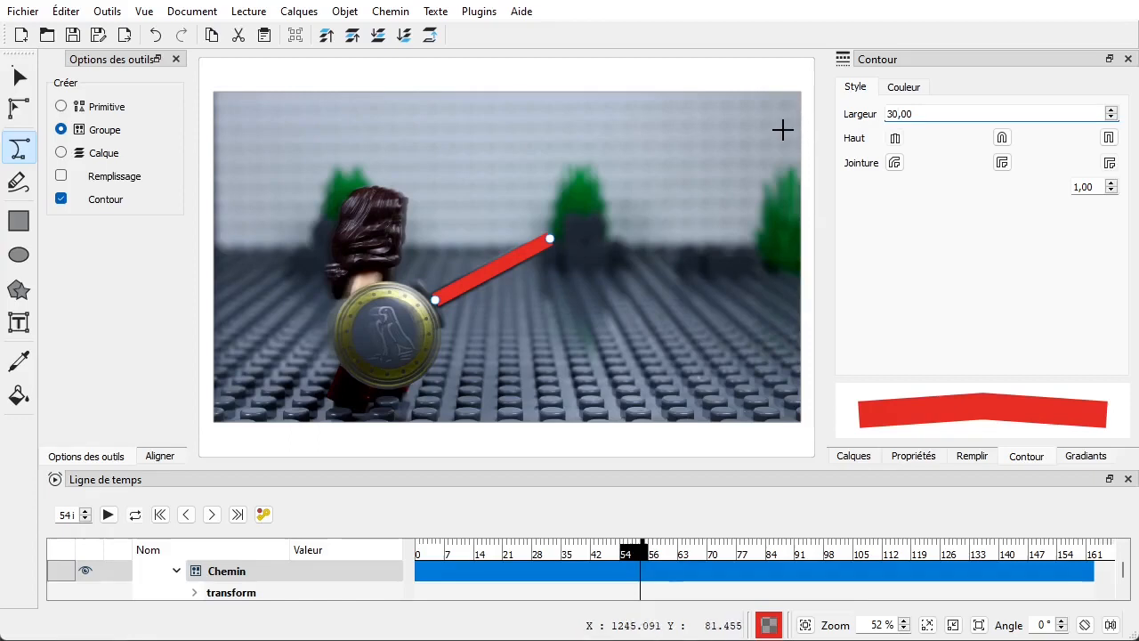
key("BackSpace")
type("5")
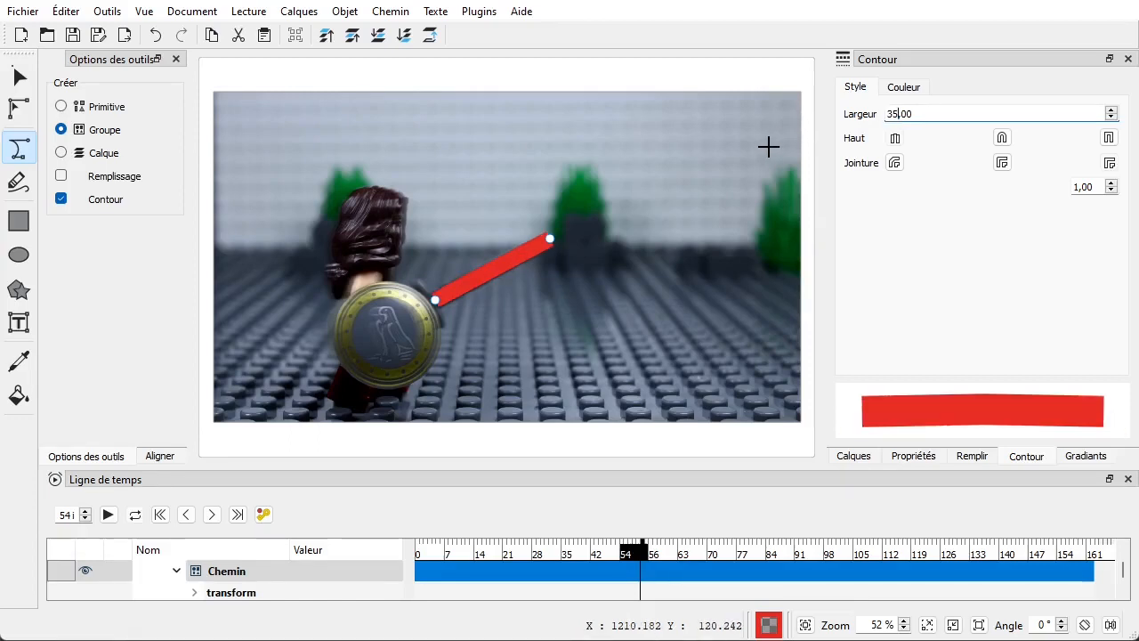
Step: Adjust the path's two end nodes at frame 54 so the thick line covers the sword from hilt to tip
left_click(18, 109)
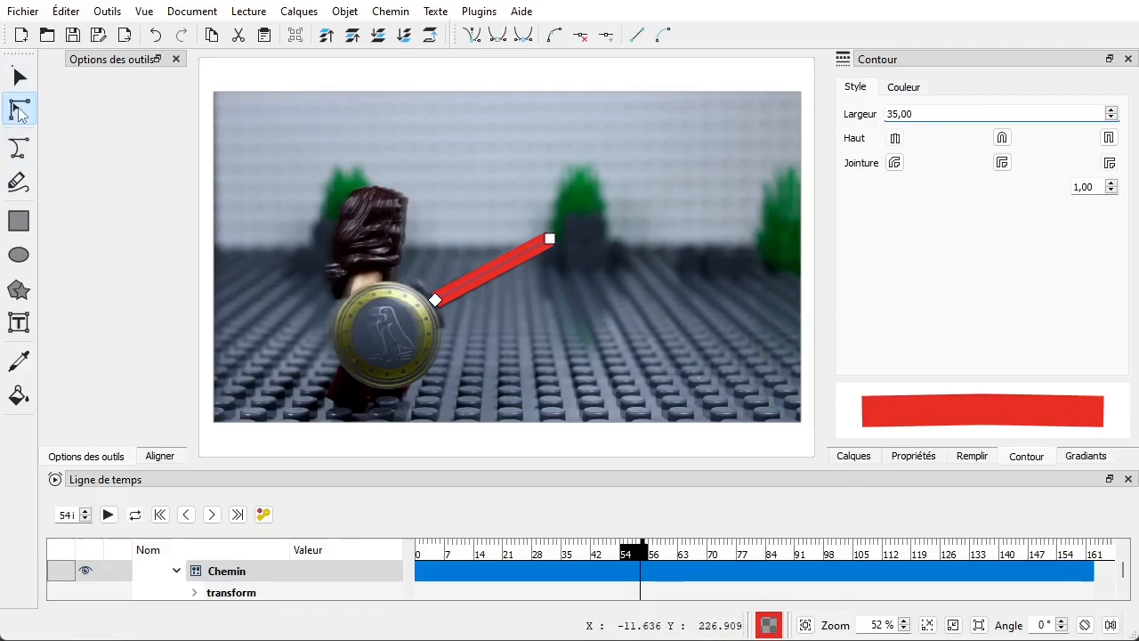
mouse_move(435, 300)
left_mouse_down()
mouse_move(478, 302)
mouse_move(434, 301)
left_mouse_up()
mouse_move(546, 246)
left_mouse_down()
mouse_move(534, 258)
mouse_move(552, 250)
left_mouse_up()
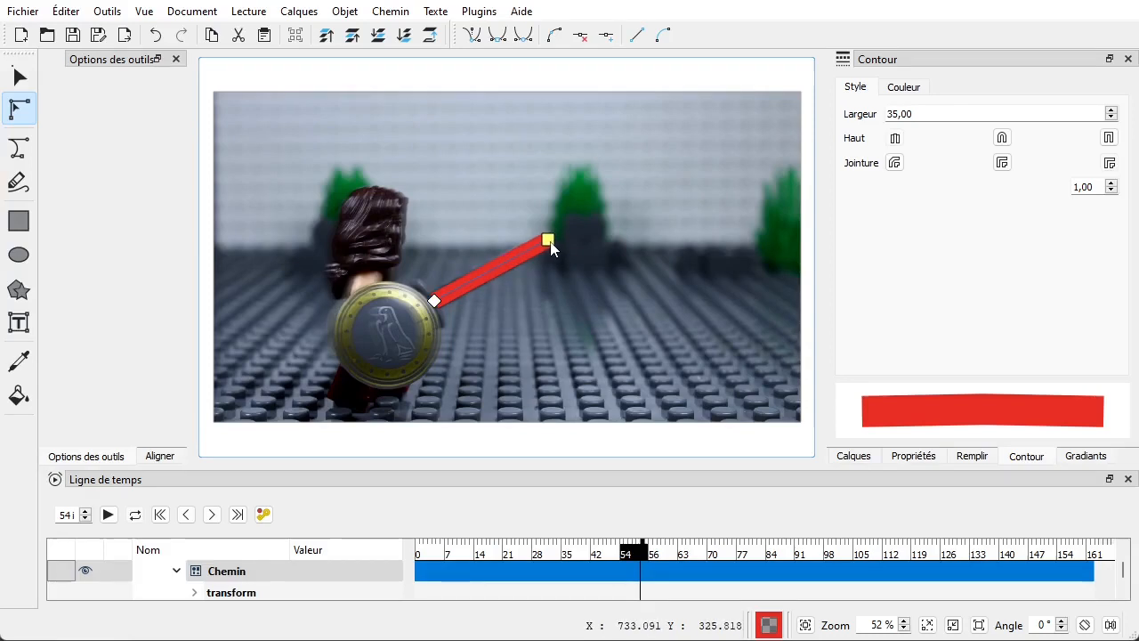
left_click(637, 289)
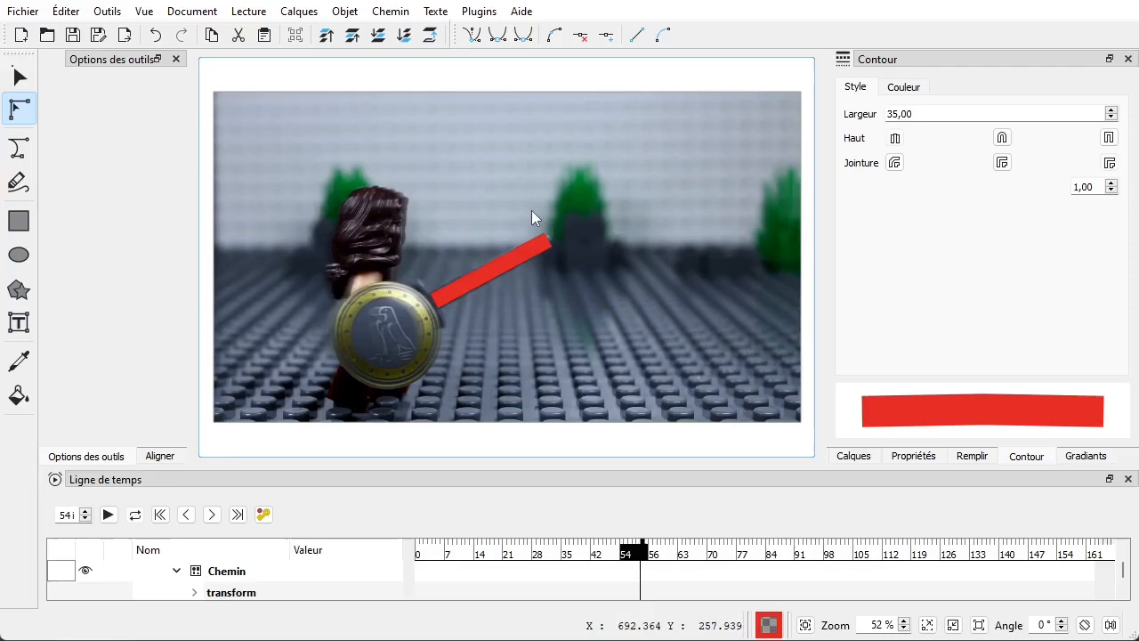
scroll(501, 275, "up", 4)
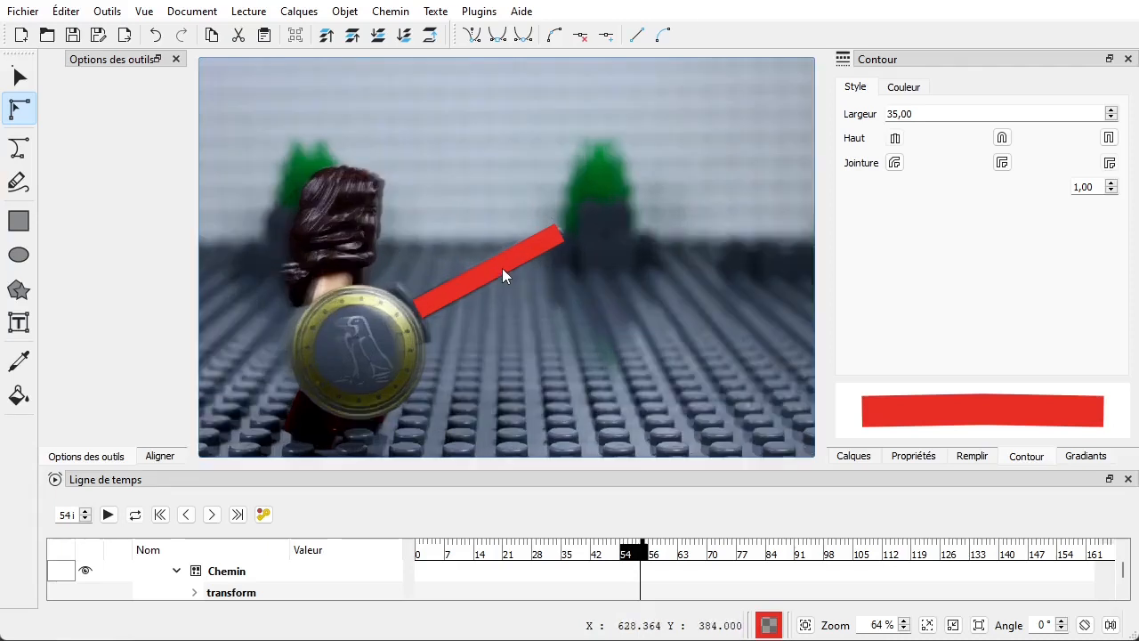
left_click(504, 259)
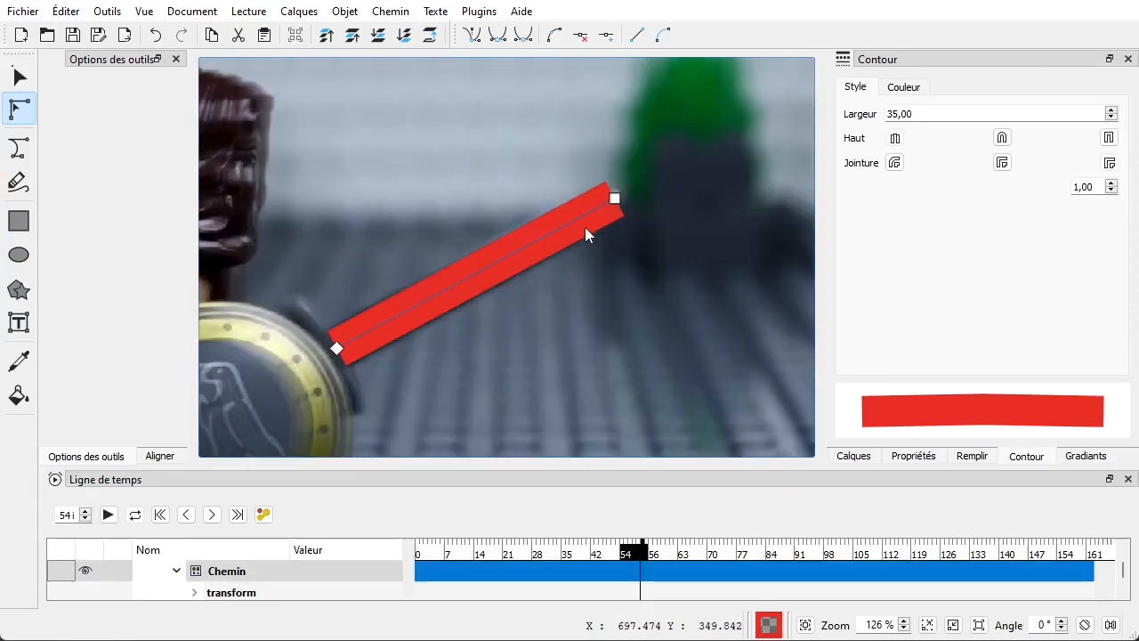
left_click_drag(616, 203, 623, 198)
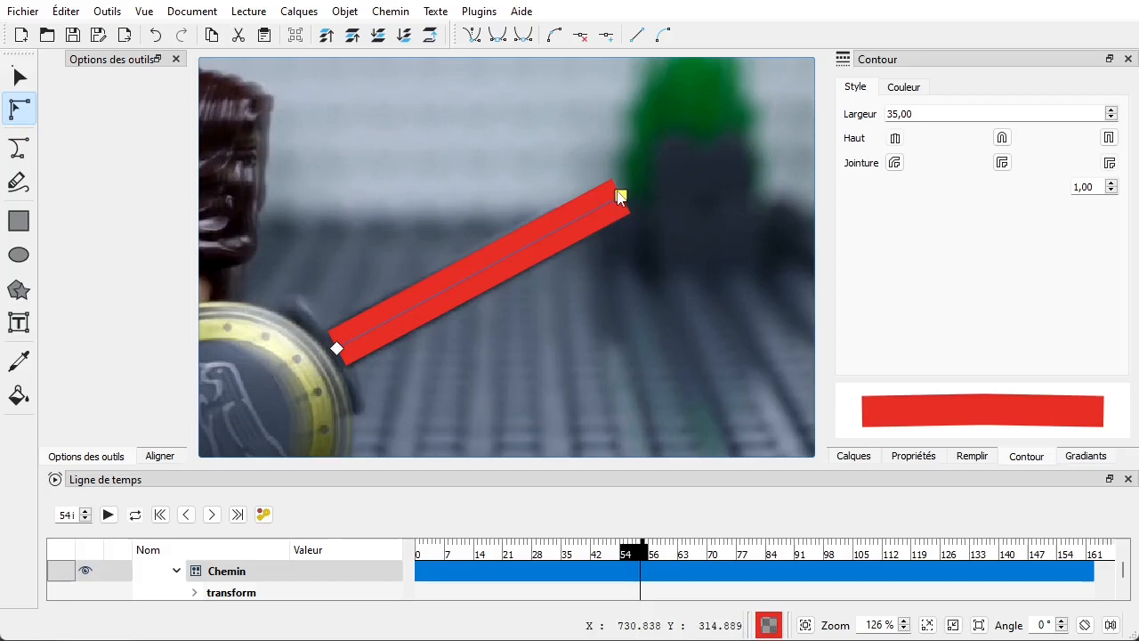
Step: Try the round and square cap styles on the path's ends, restoring the flat cap
left_click(1002, 138)
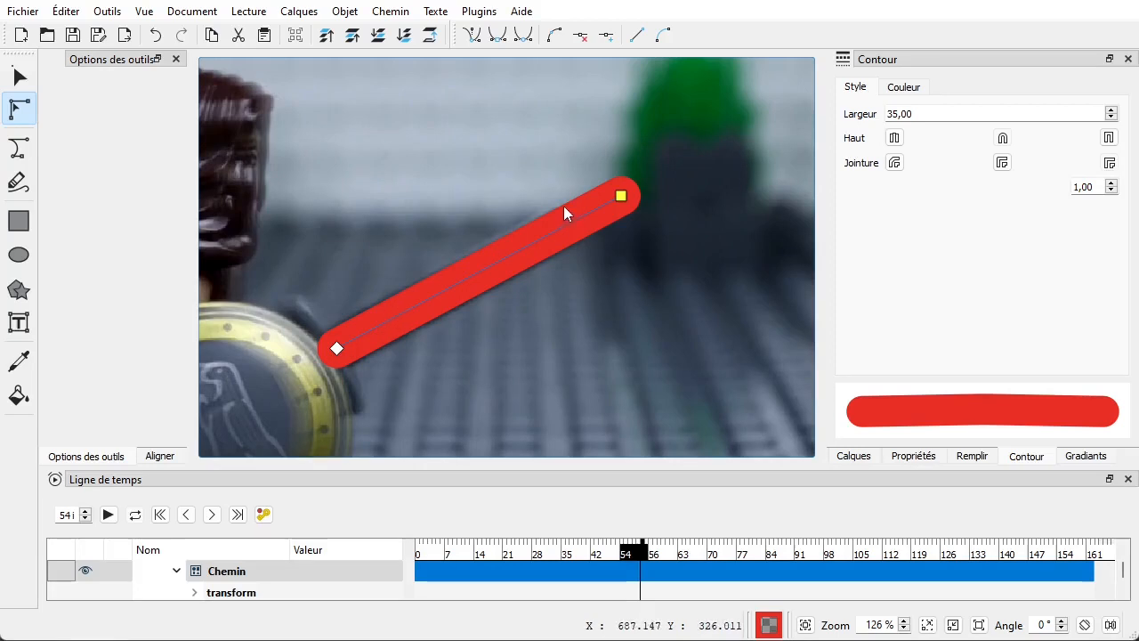
left_click(895, 140)
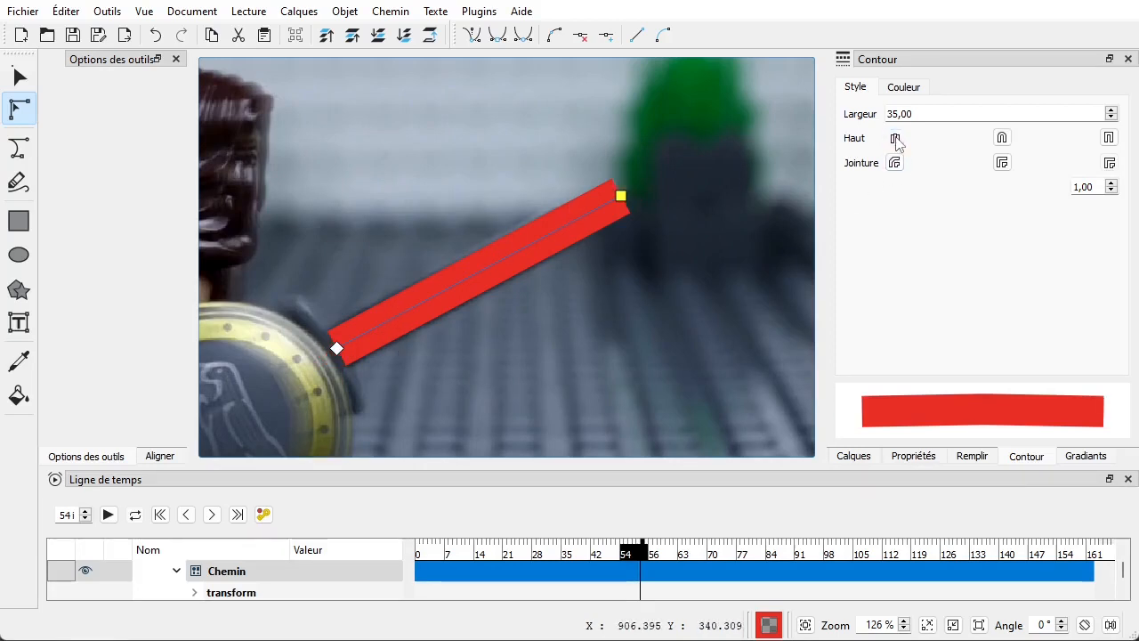
left_click(1109, 138)
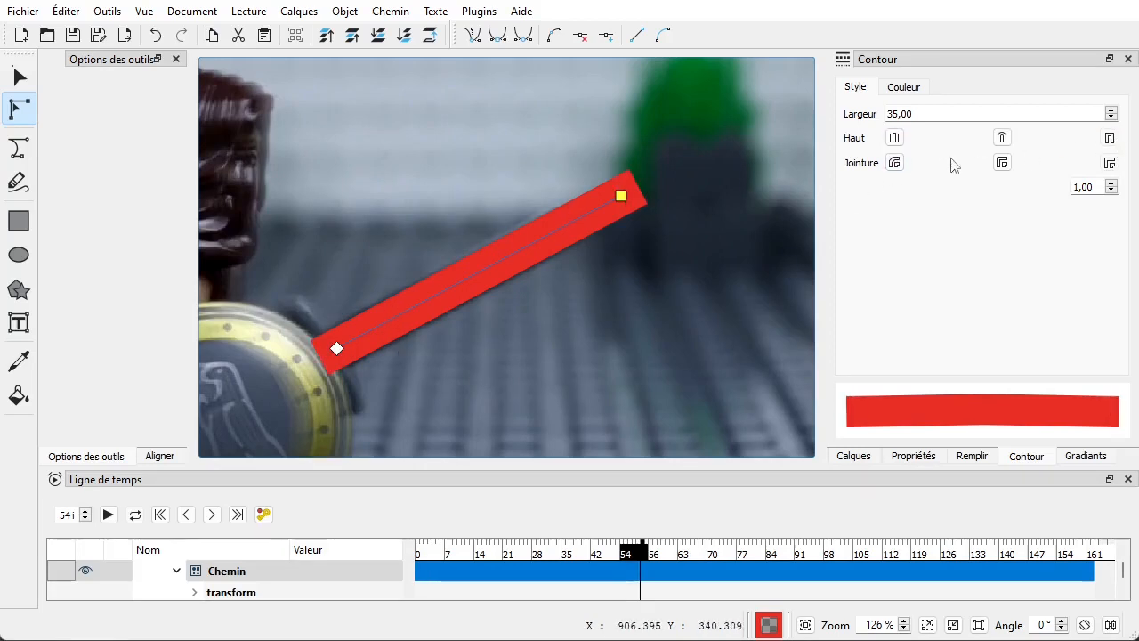
left_click(894, 140)
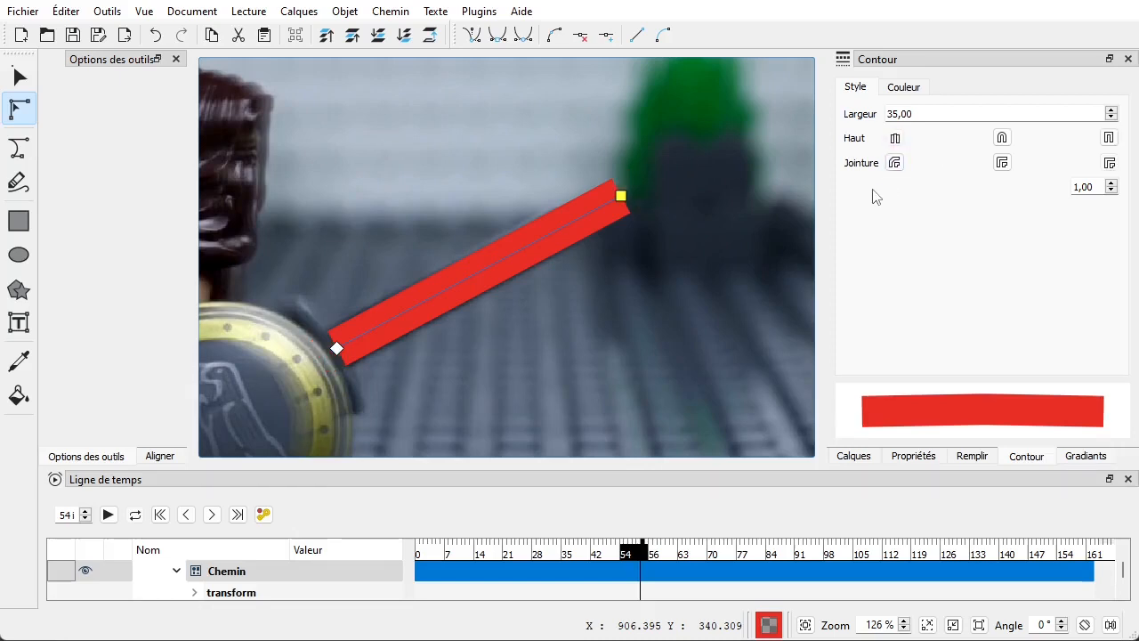
Step: Change the path's contour colour to cyan by setting its hue to 180
left_click(337, 348)
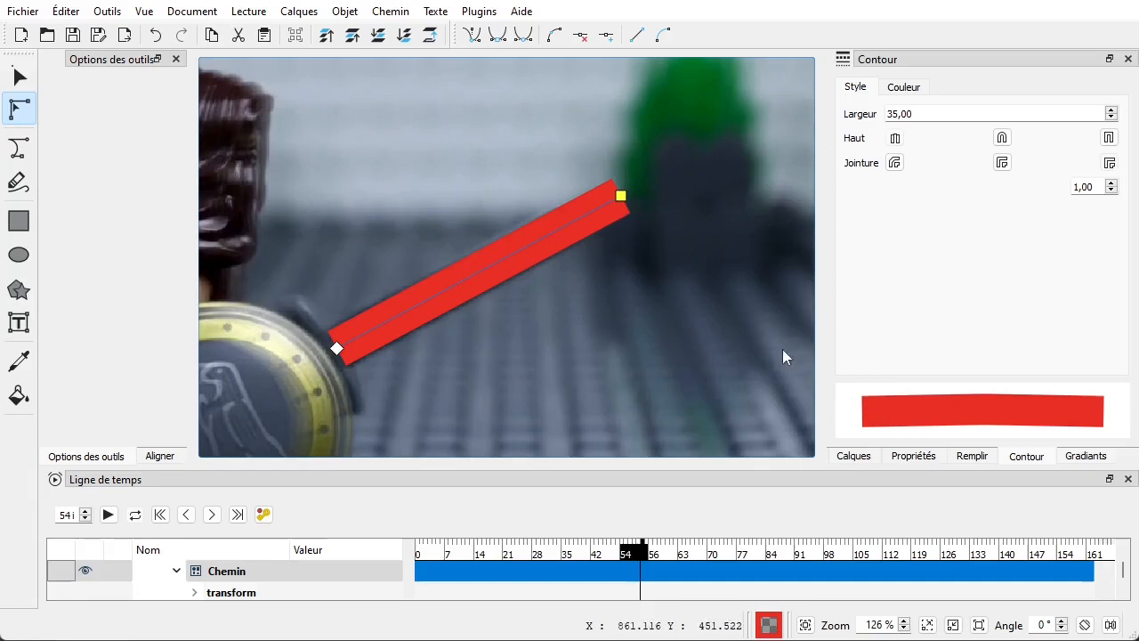
left_click(901, 88)
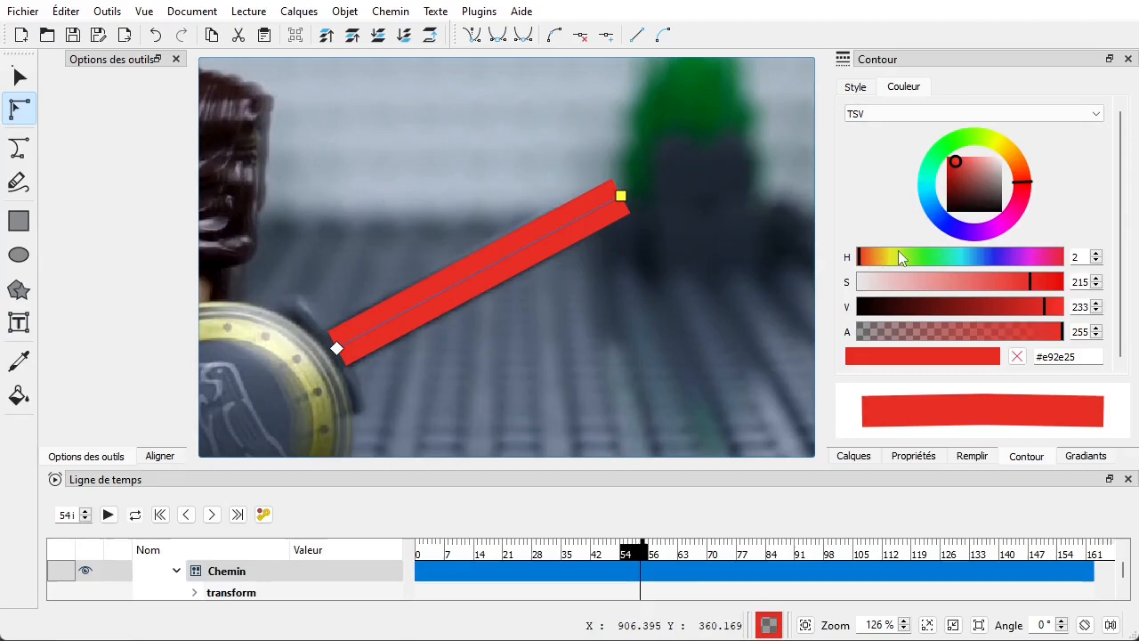
left_click_drag(947, 263, 960, 256)
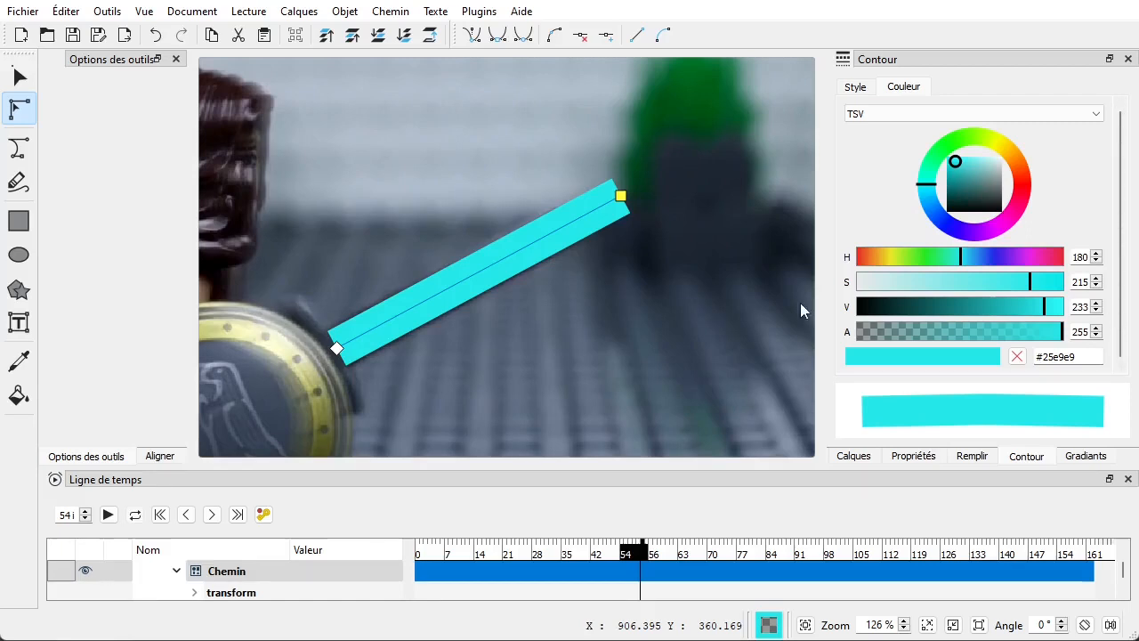
Step: Enlarge the timeline and expand the inner Chemin item to expose its shape property
scroll(351, 315, "down", 5)
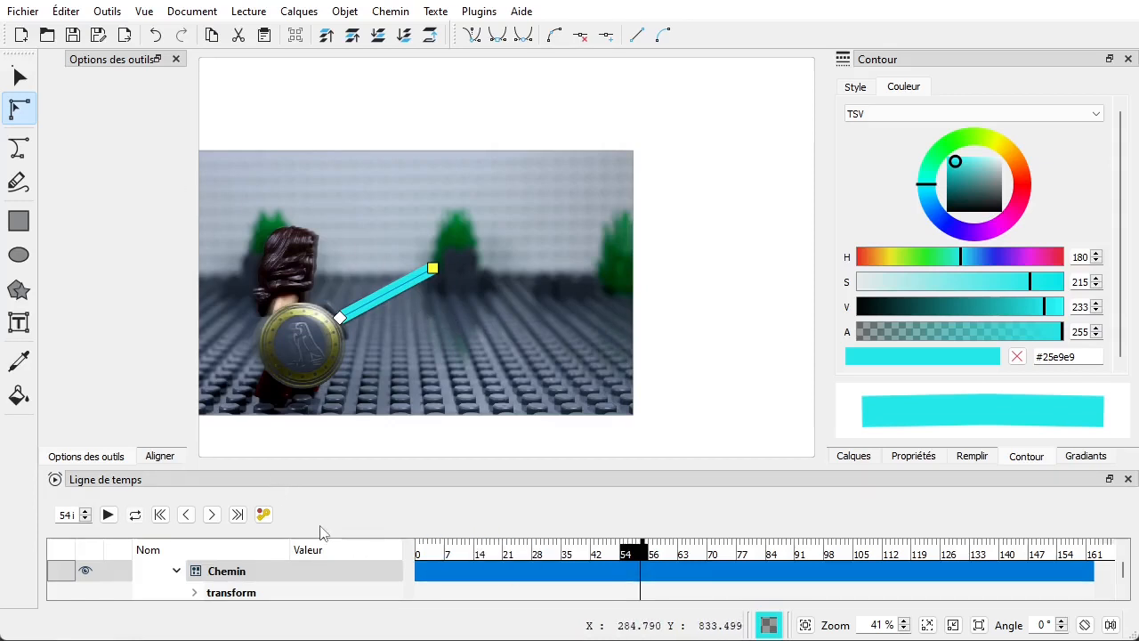
left_click_drag(343, 467, 336, 413)
left_click(200, 516)
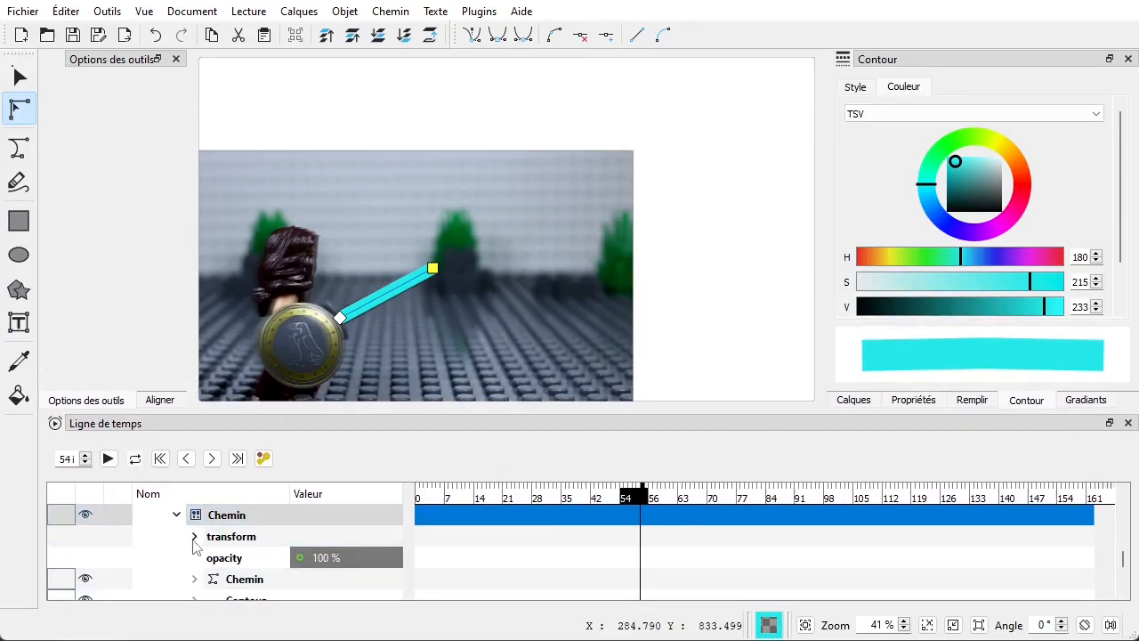
left_click(195, 541)
scroll(217, 570, "down", 2)
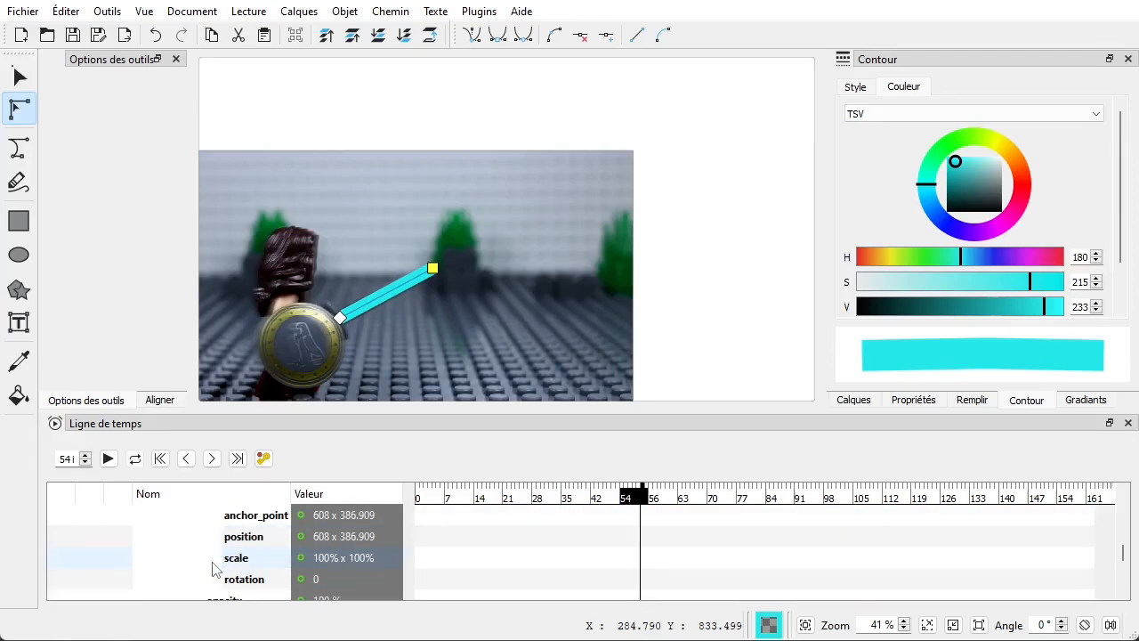
scroll(211, 569, "down", 3)
left_click(193, 558)
scroll(193, 562, "down", 2)
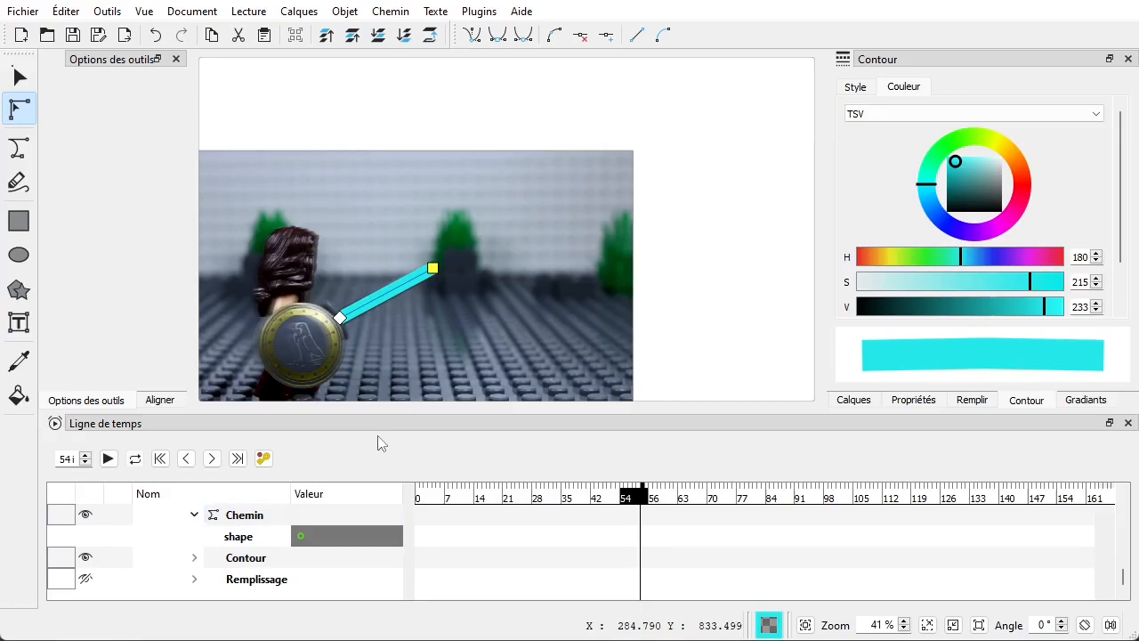
right_click(334, 532)
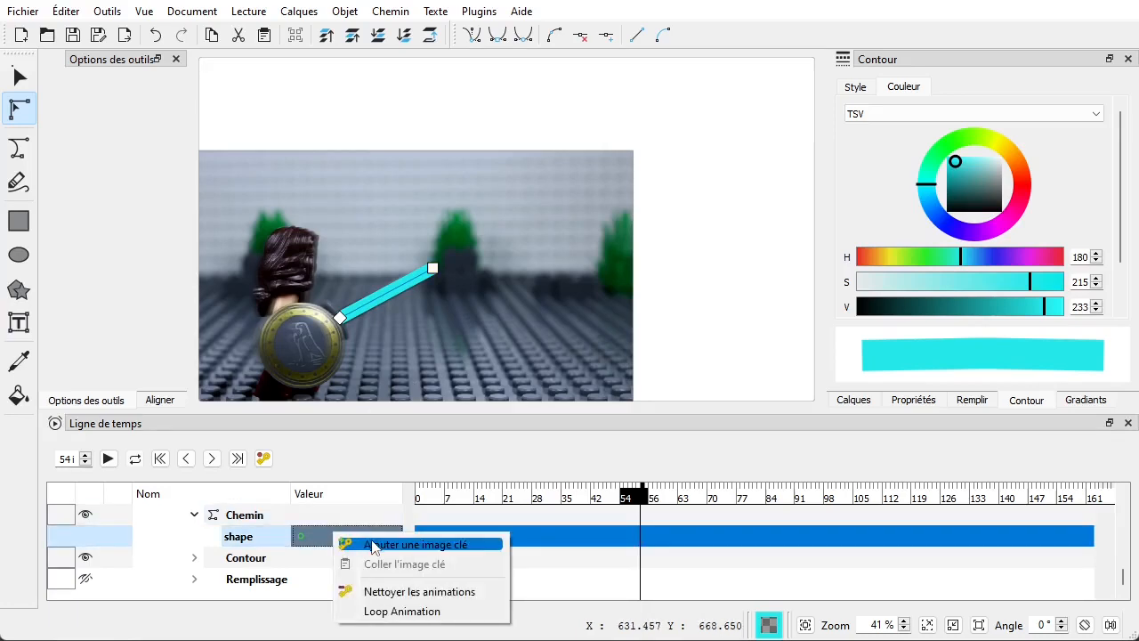
left_click(766, 28)
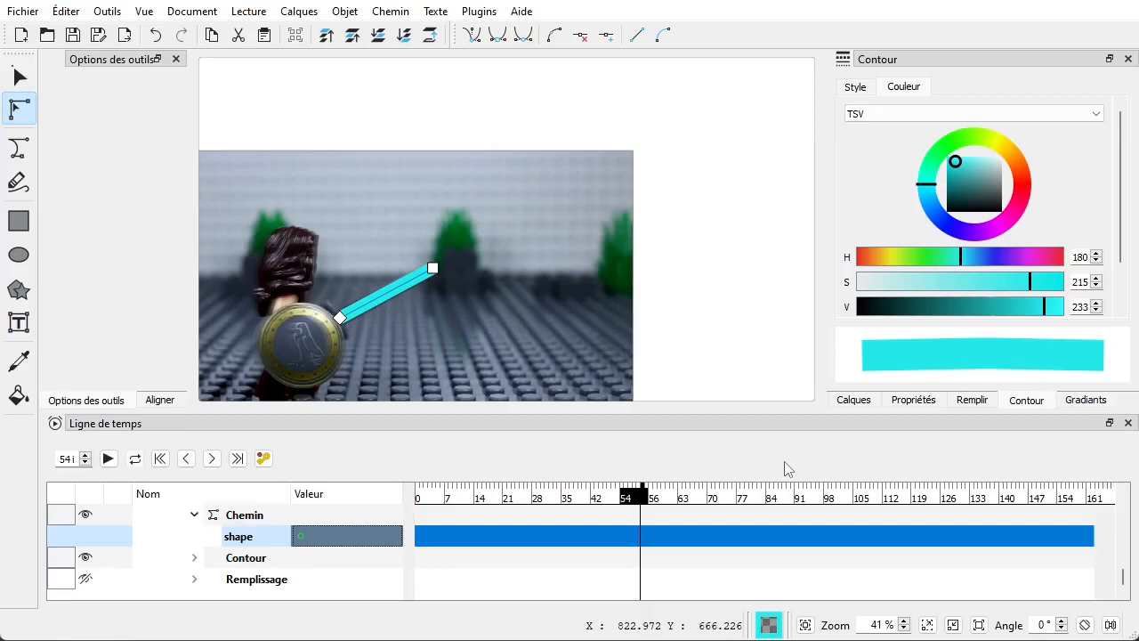
left_click(264, 458)
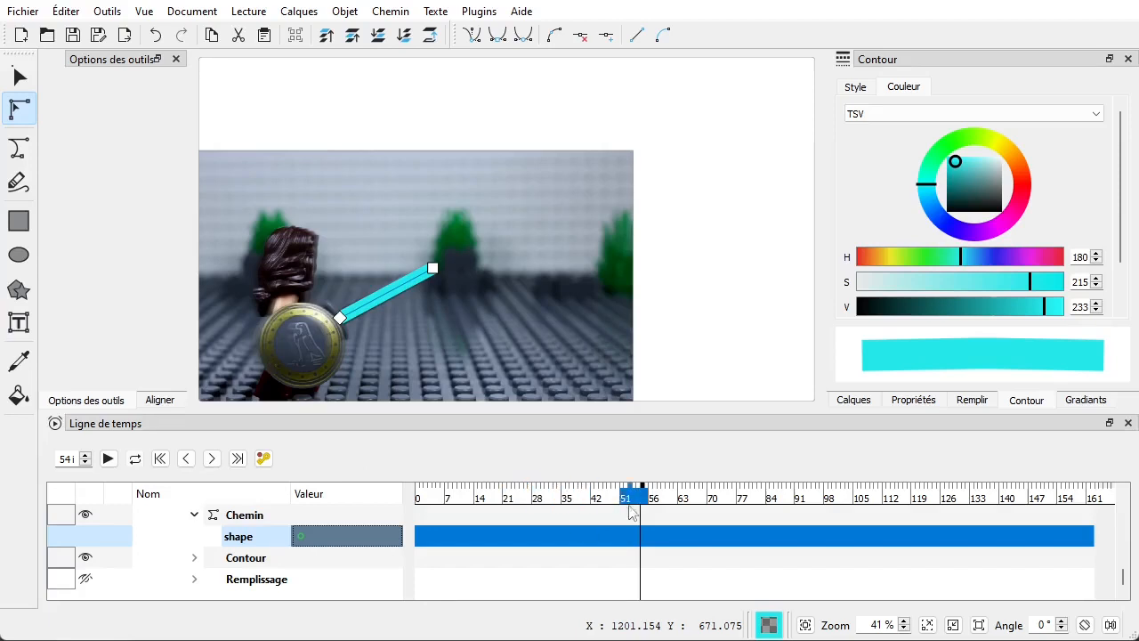
Step: Go to frame 0 and move both path nodes together outside the image, beyond its left edge
left_click_drag(632, 498, 418, 495)
left_click_drag(300, 250, 475, 360)
mouse_move(433, 274)
left_mouse_down()
mouse_move(281, 268)
mouse_move(174, 282)
mouse_move(207, 251)
mouse_move(267, 245)
left_mouse_up()
left_click_drag(359, 324, 554, 299)
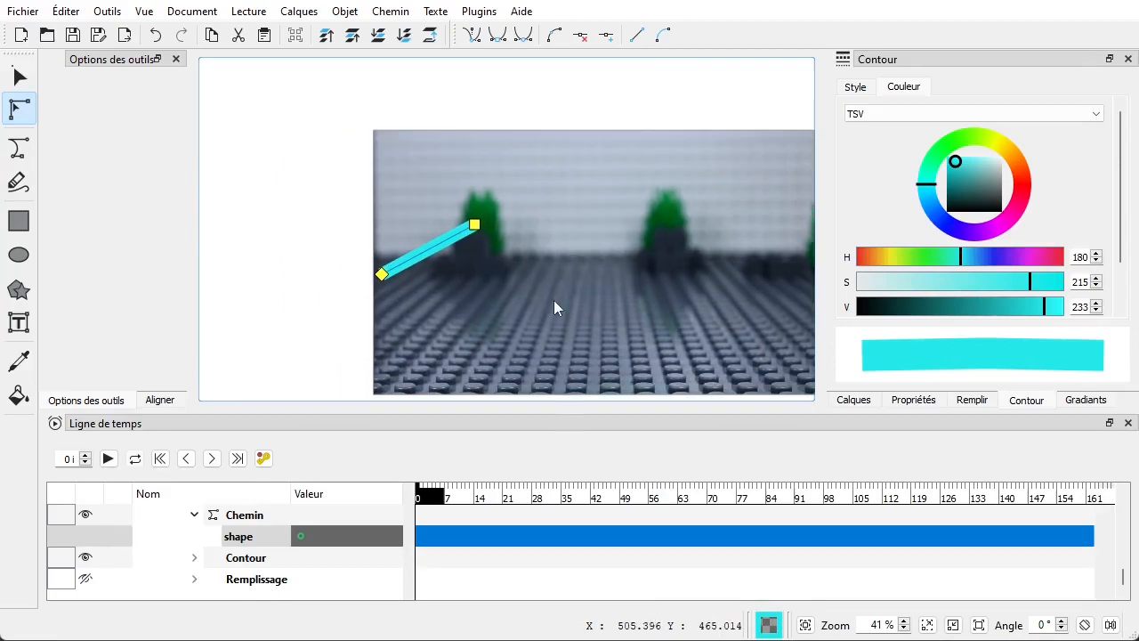
left_click_drag(479, 224, 354, 263)
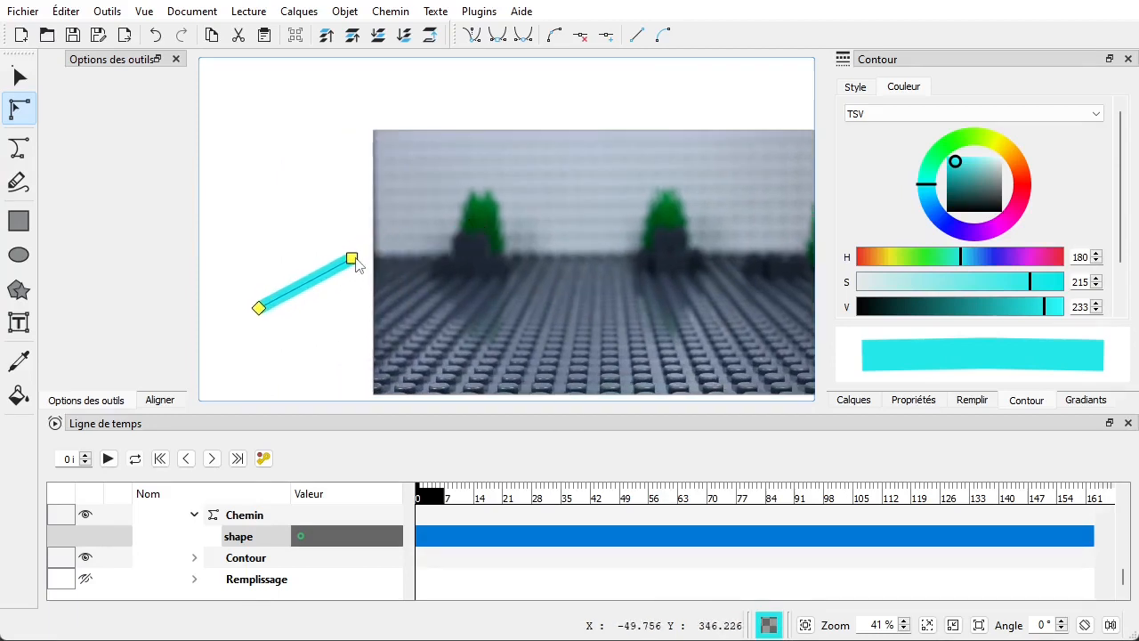
left_click_drag(460, 315, 403, 287)
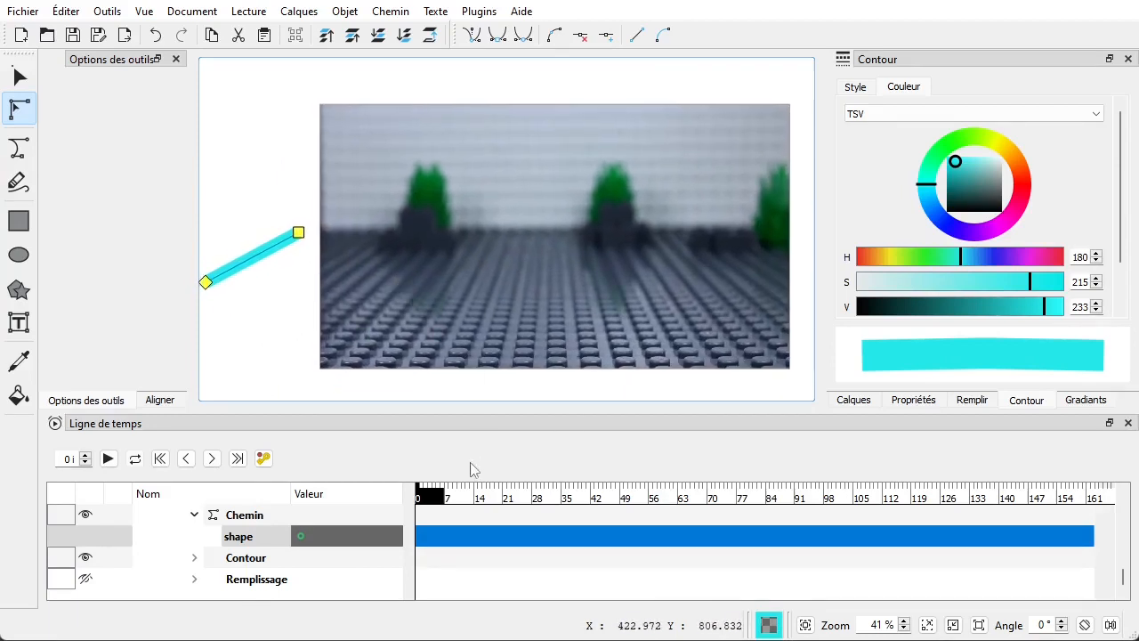
Step: Enable keyframe recording and add a keyframe to the path's shape property at frame 0
left_click(265, 461)
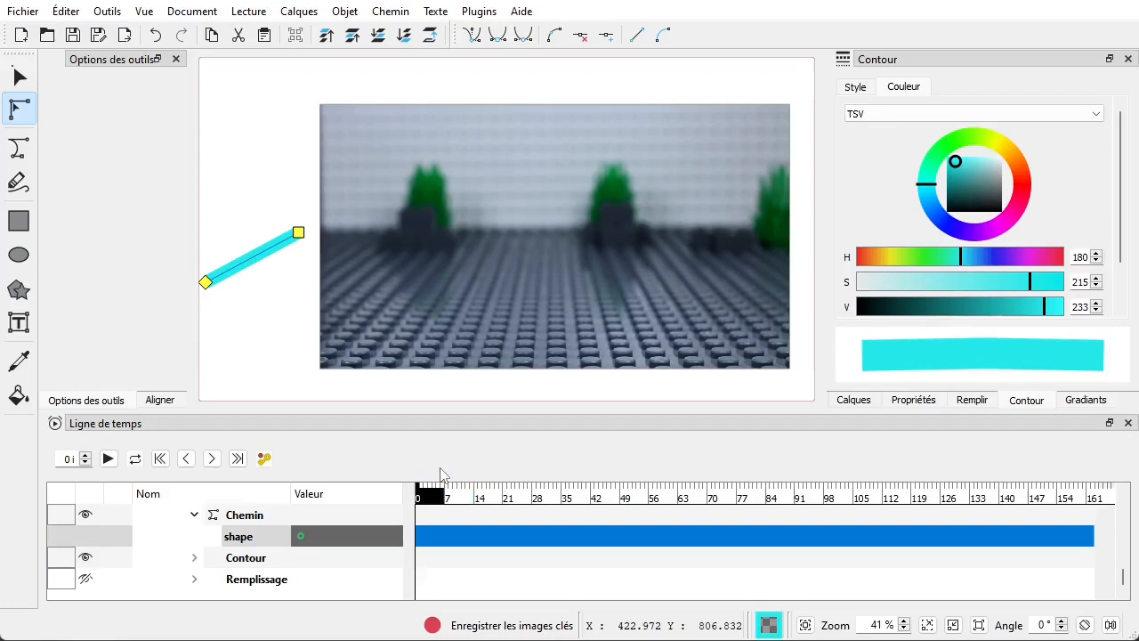
key("Right")
key("Home")
right_click(298, 233)
mouse_move(356, 357)
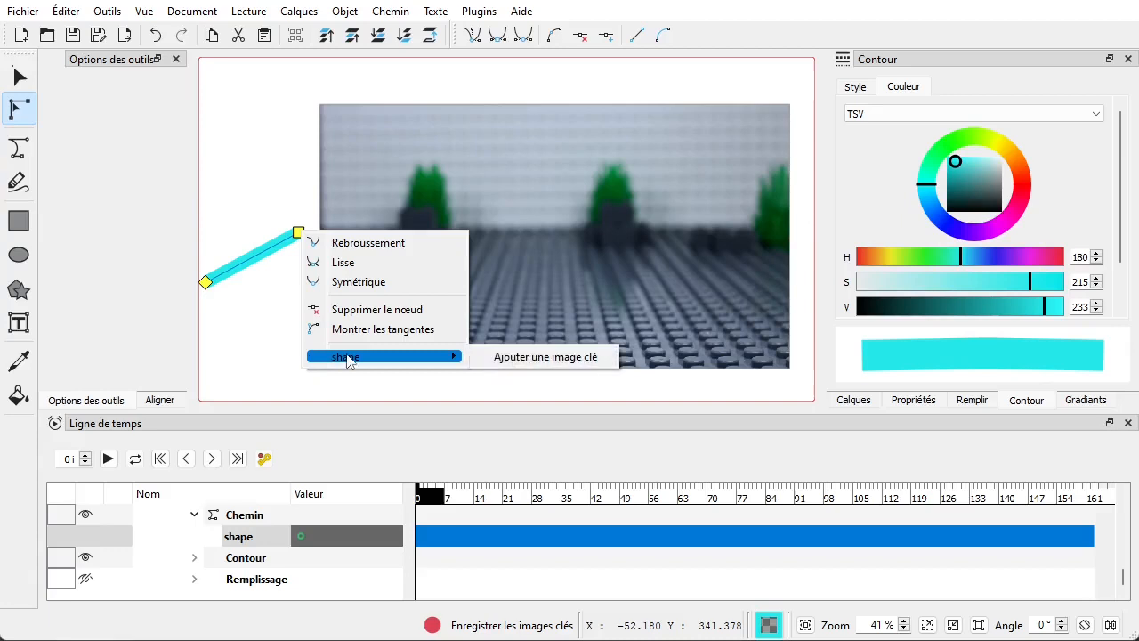
left_click(512, 358)
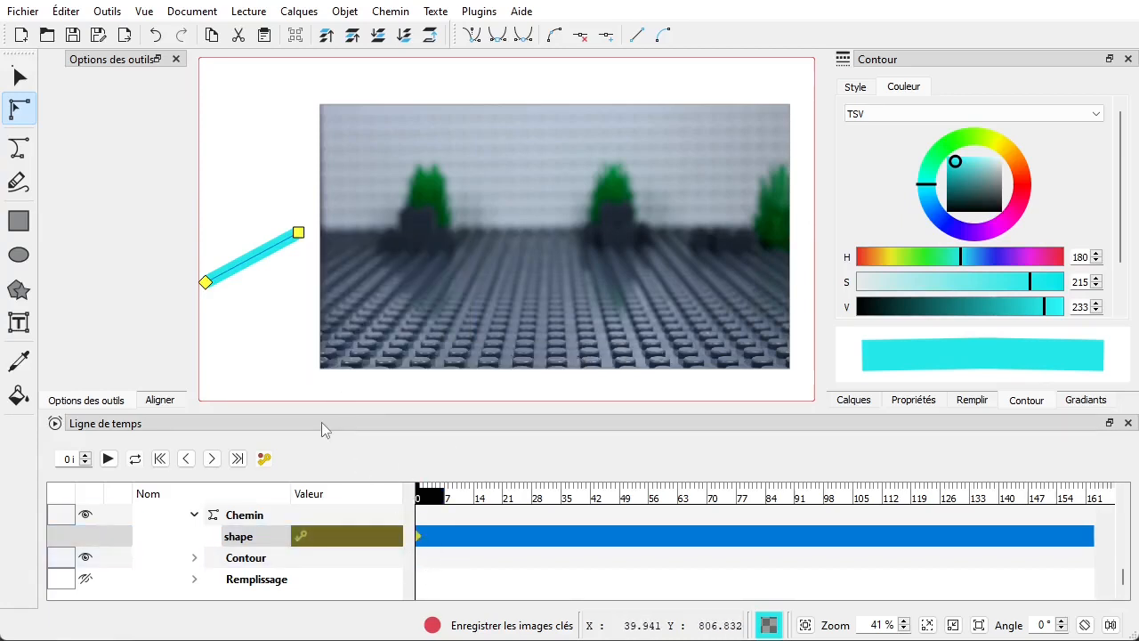
Step: Advance to frame 3 and move both path nodes together so the end node meets the tip of the entering sword
key("Right")
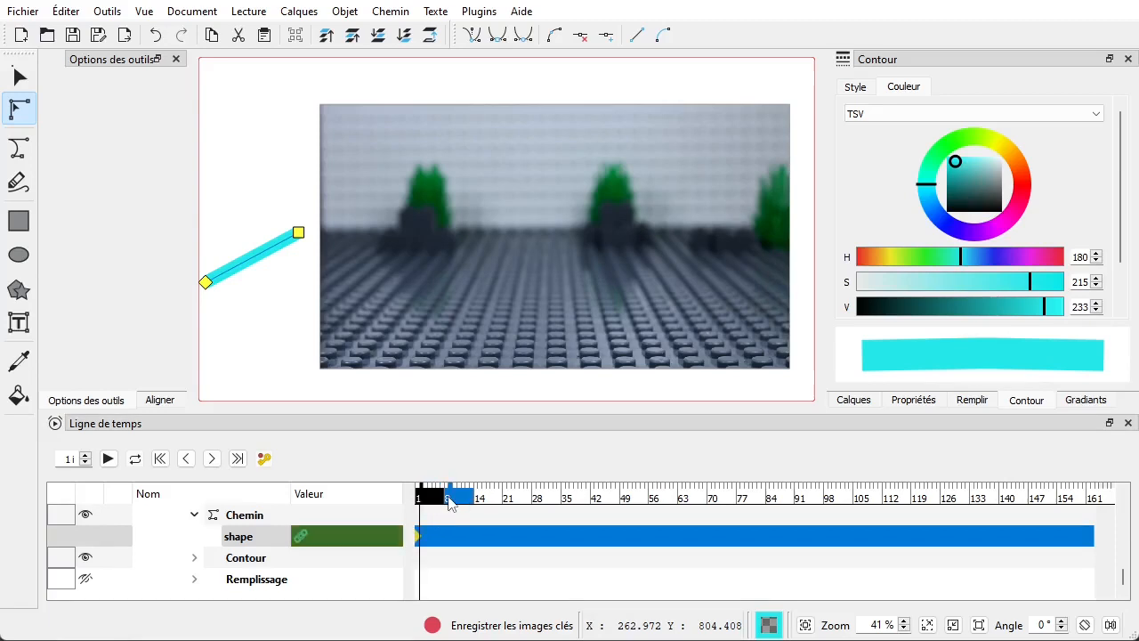
key("Right")
key("Right")
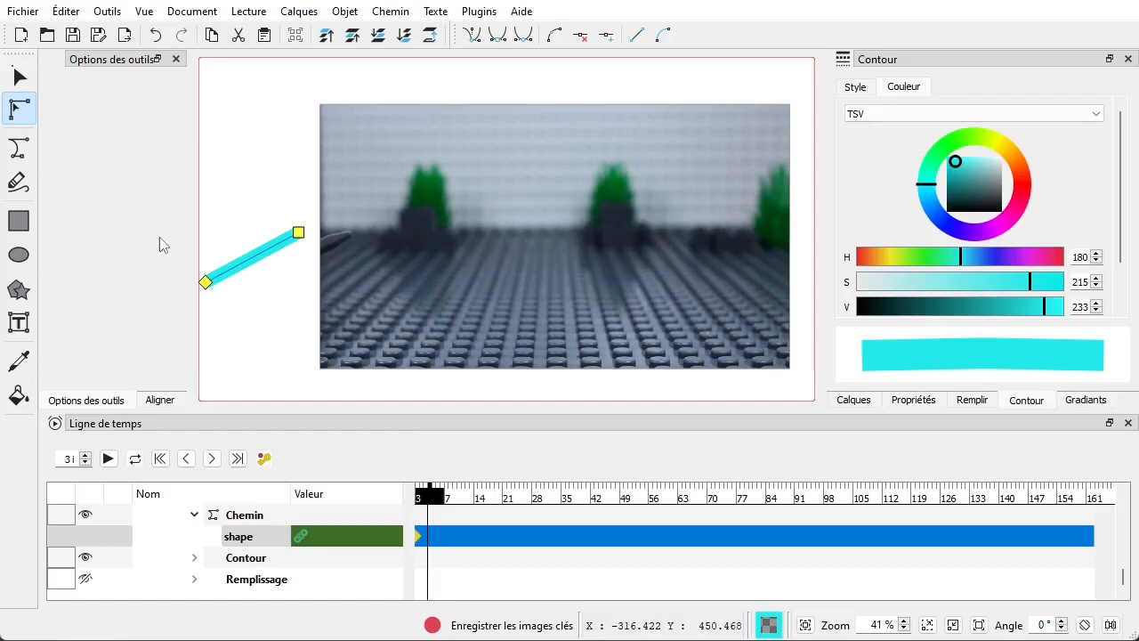
left_click_drag(307, 200, 198, 332)
left_click_drag(299, 234, 349, 235)
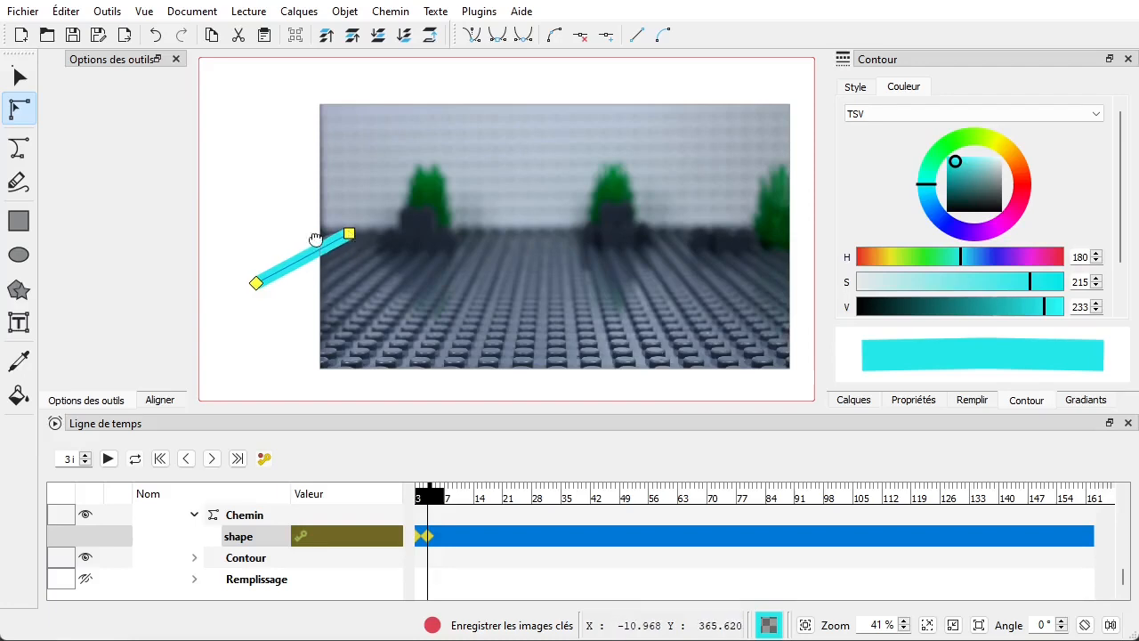
Step: Fine-tune both path nodes at frame 3 so the line follows the entering sword blade and ends at its tip
scroll(314, 237, "up", 3)
left_click_drag(248, 244, 470, 225)
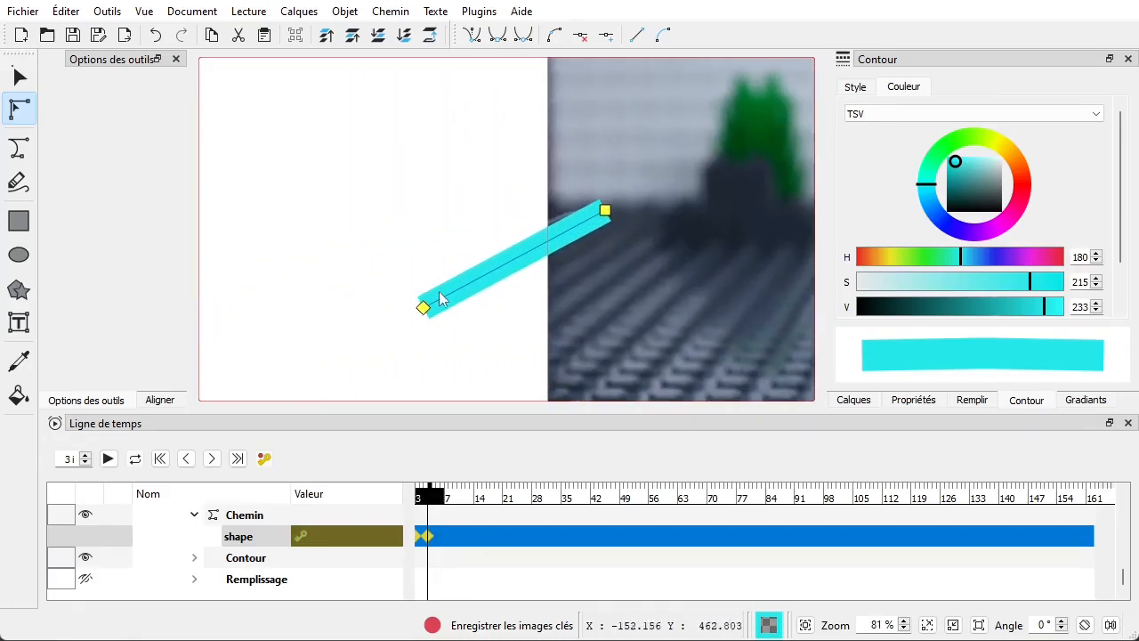
mouse_move(423, 308)
left_mouse_down()
mouse_move(436, 302)
mouse_move(424, 317)
left_mouse_up()
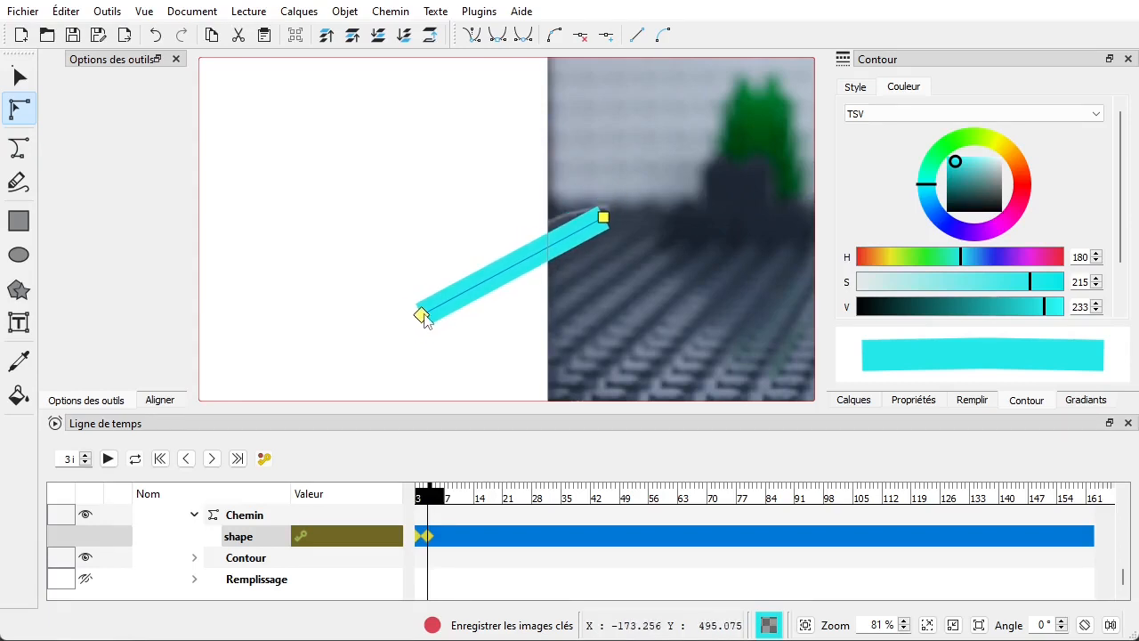
left_click(611, 233)
left_click(603, 224)
left_click_drag(605, 224, 607, 217)
left_click_drag(422, 318, 418, 301)
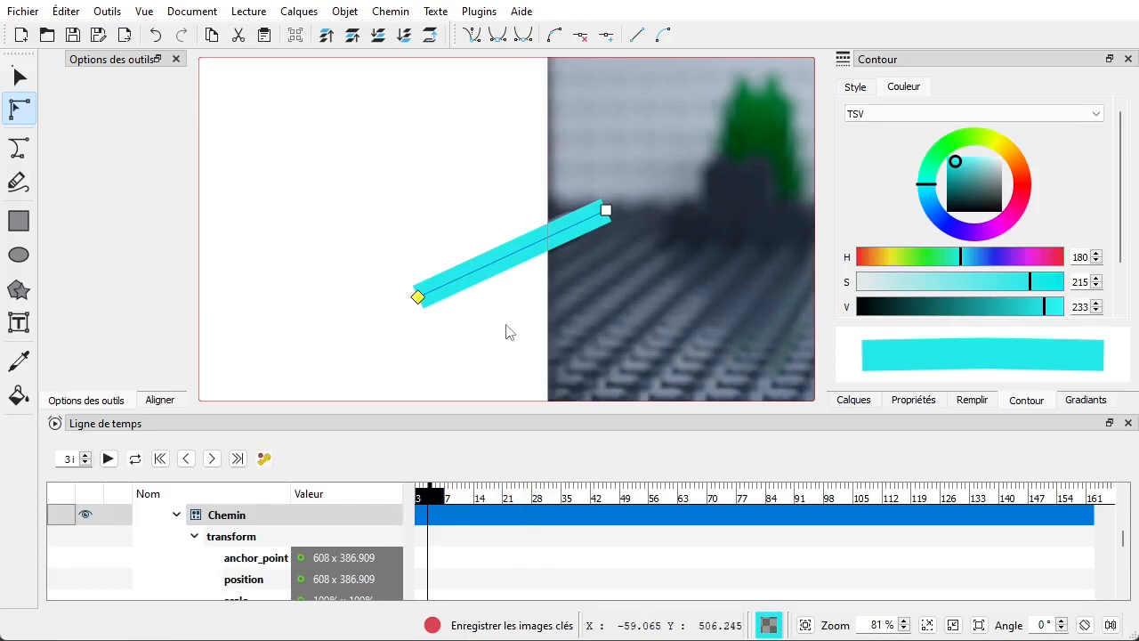
scroll(381, 563, "down", 4)
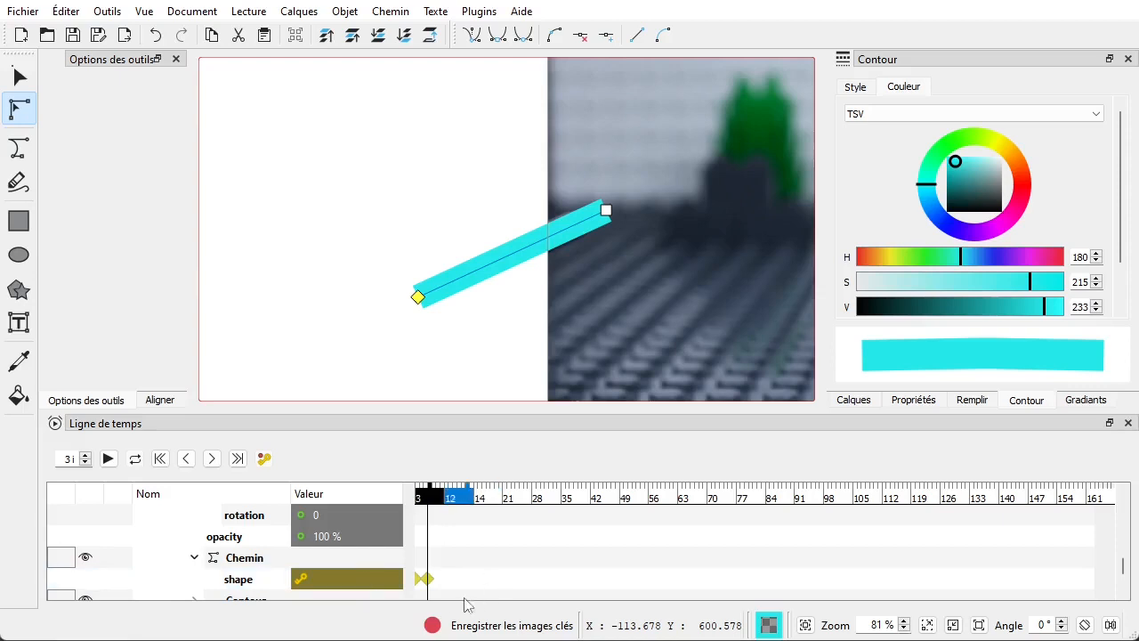
Step: Advance to frame 5, move the path's end node to the sword tip and shift the outer node along the blade's direction
key("period")
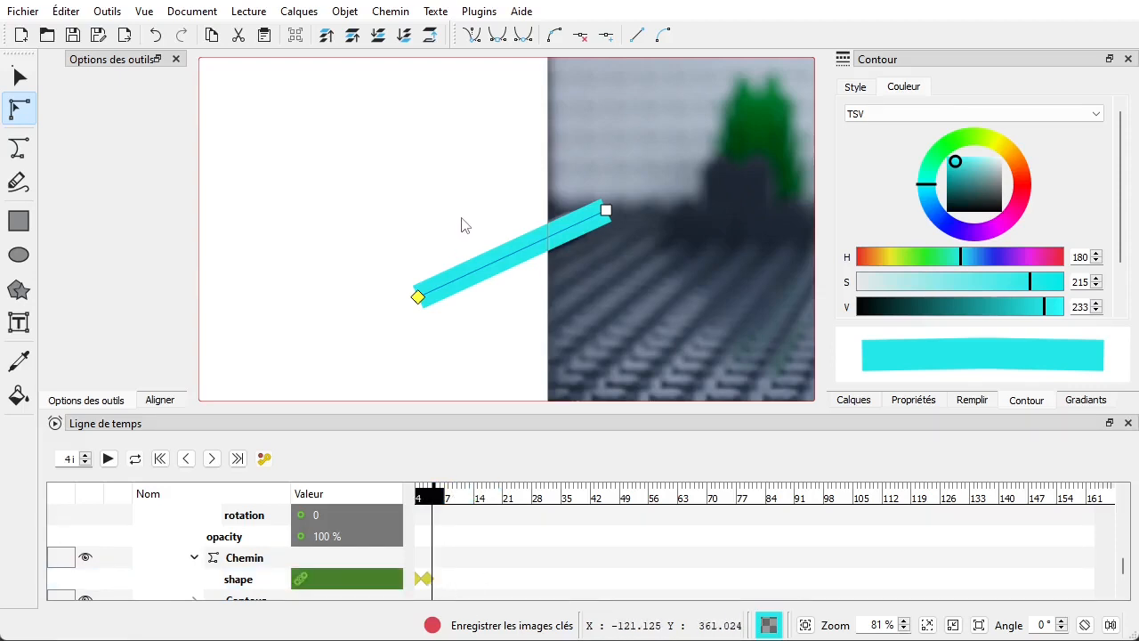
left_click_drag(424, 200, 359, 206)
key("period")
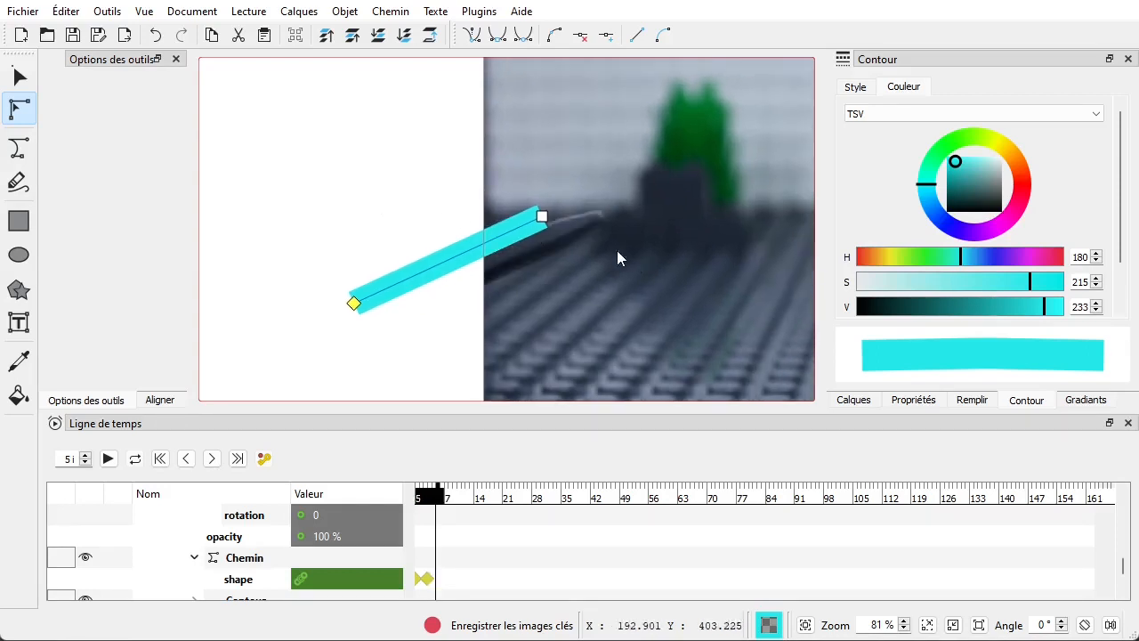
left_click_drag(543, 217, 600, 214)
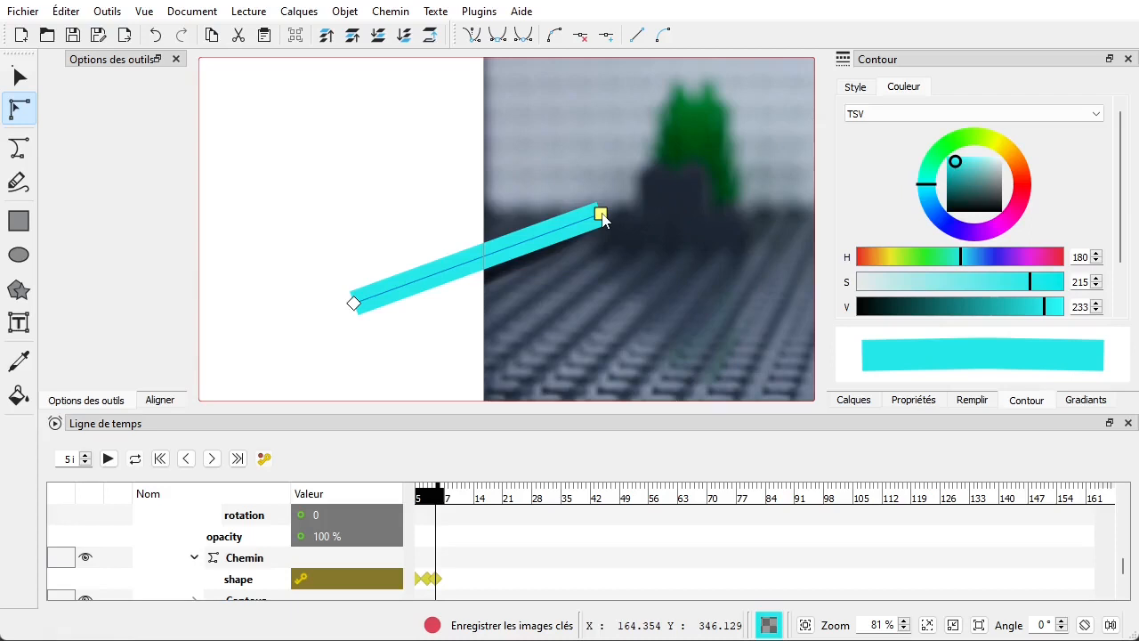
left_click_drag(354, 305, 400, 310)
Step: Realign both path nodes with the slightly shifted sword blade at frames 7 and 8
key("period")
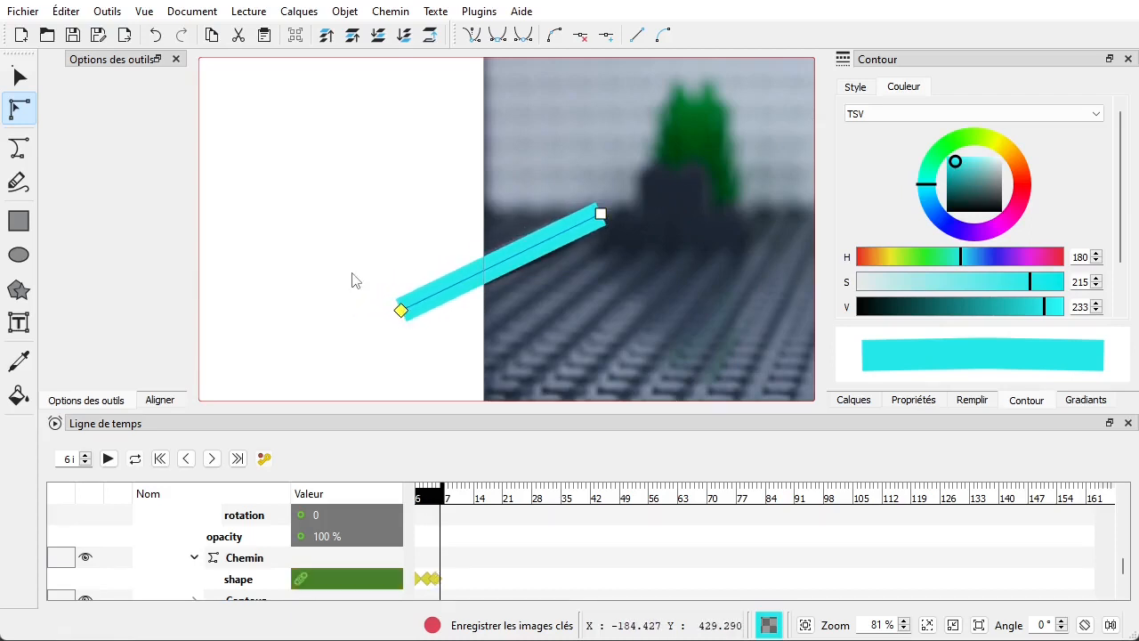
key("period")
mouse_move(402, 311)
left_mouse_down()
mouse_move(381, 264)
mouse_move(419, 308)
left_mouse_up()
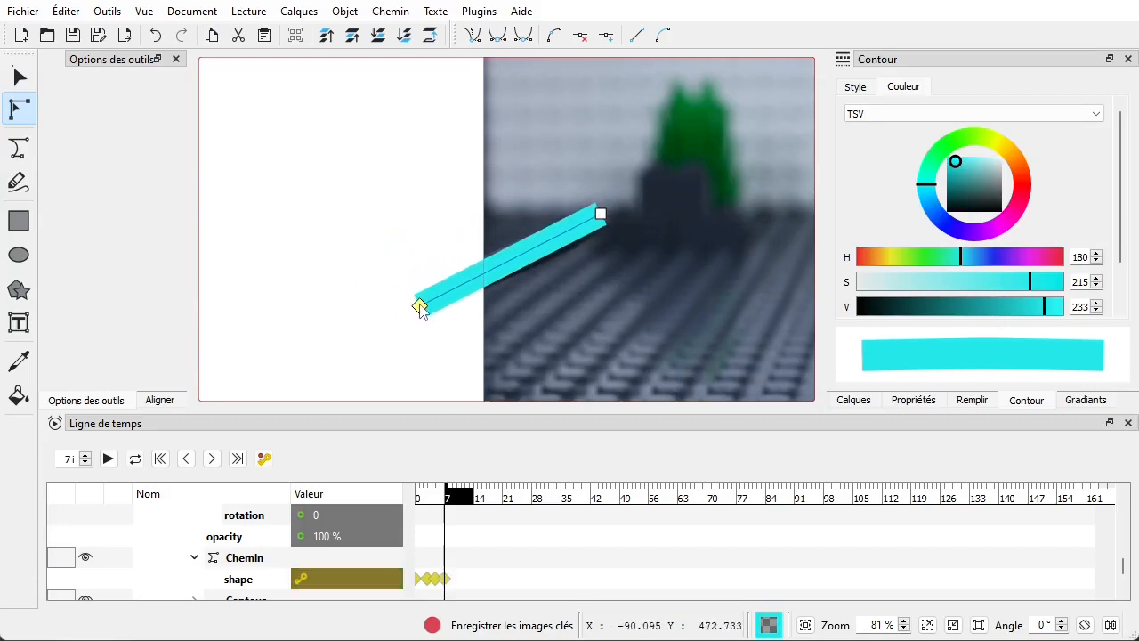
left_click(600, 214)
left_click_drag(601, 213, 602, 216)
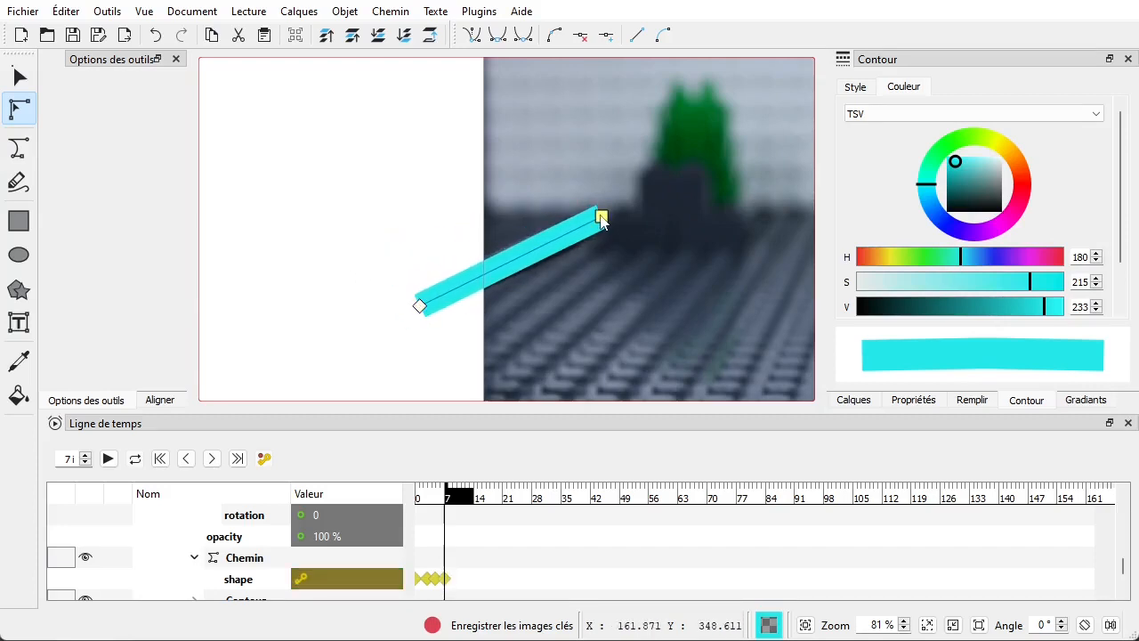
key("period")
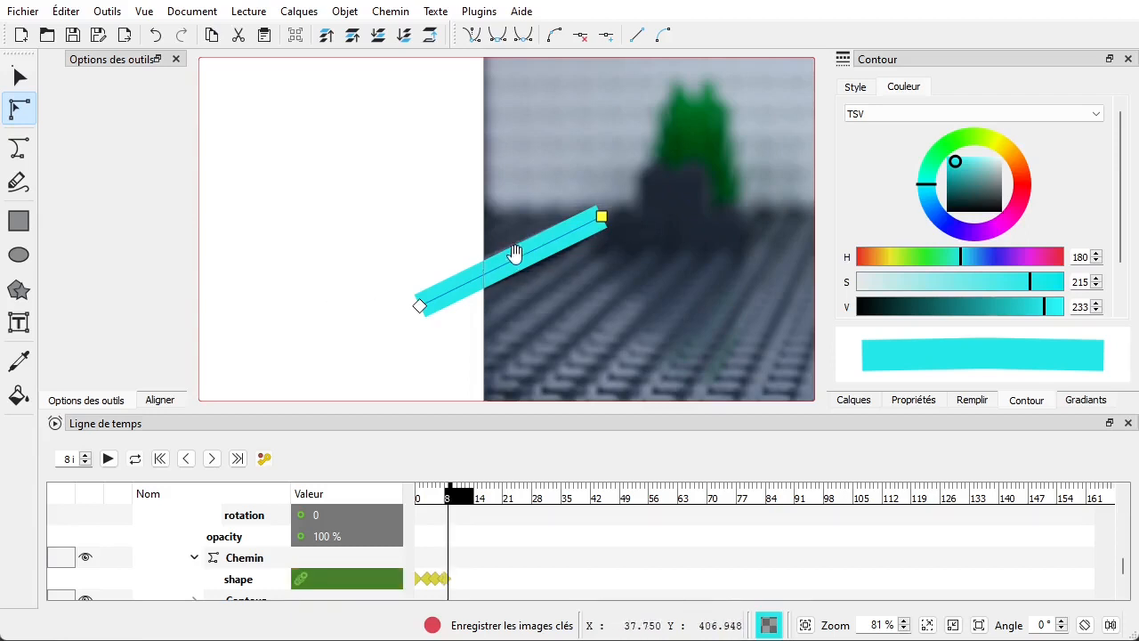
mouse_move(603, 216)
left_mouse_down()
mouse_move(574, 240)
mouse_move(605, 219)
left_mouse_up()
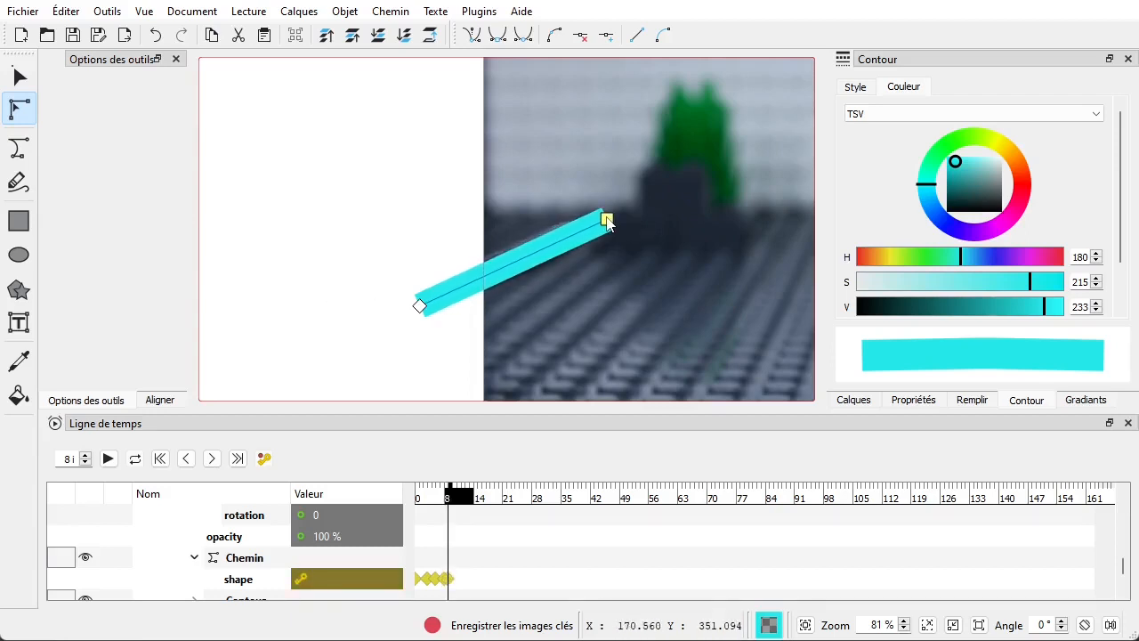
left_click(419, 306)
Step: At frame 9, move the end node to the sword tip and the start node to the image's left edge
key("period")
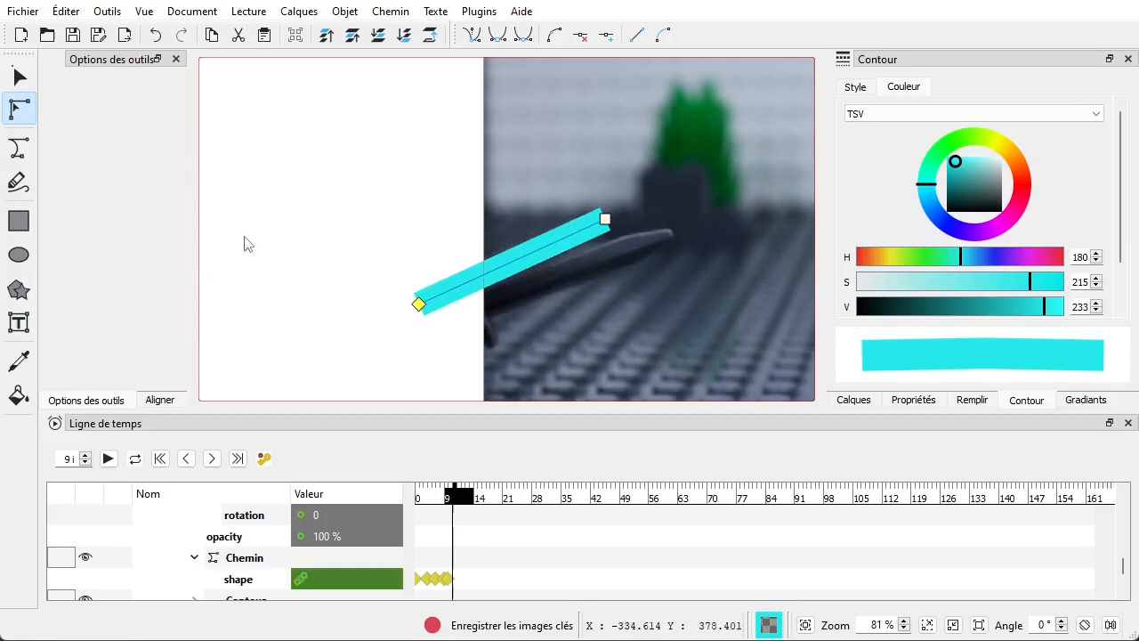
left_click_drag(604, 218, 669, 233)
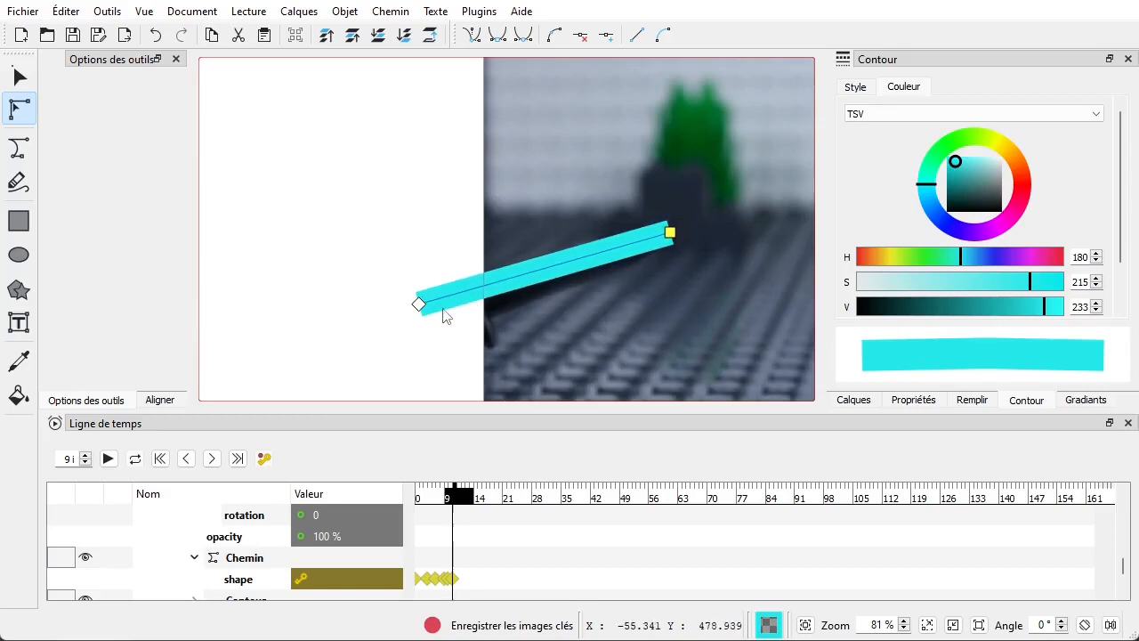
left_click_drag(418, 305, 486, 309)
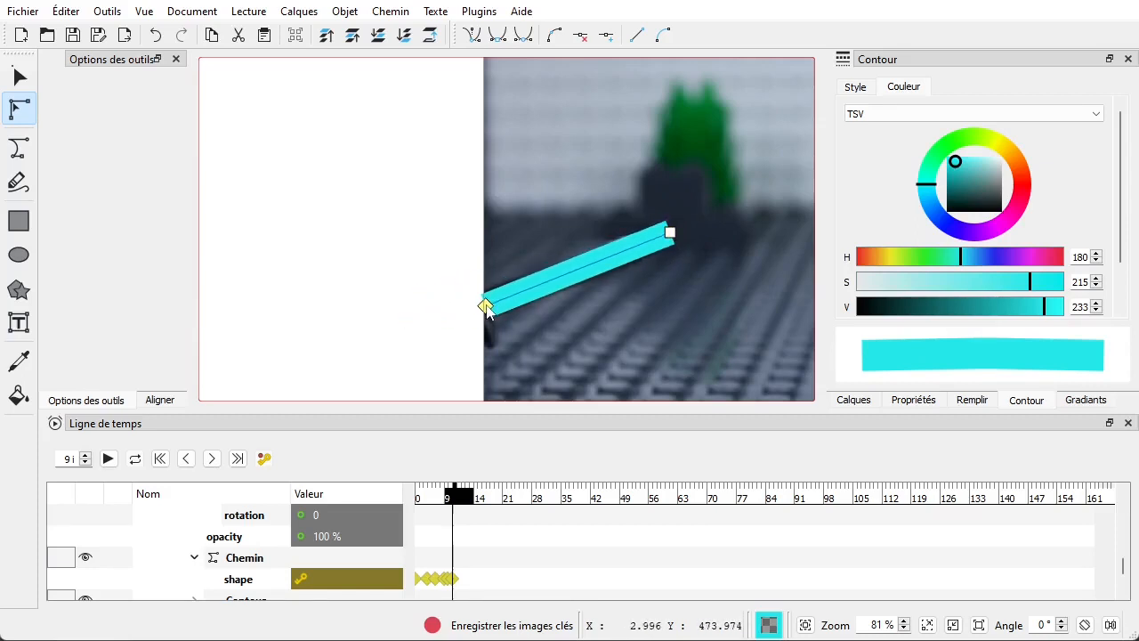
left_click(398, 313)
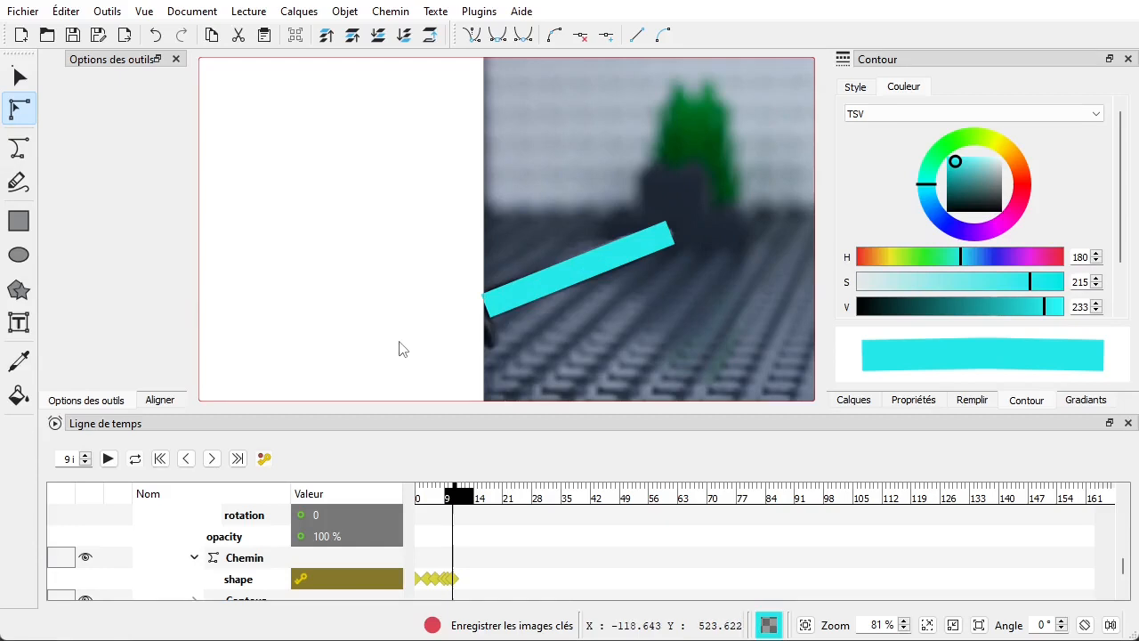
Step: Reselect the path, nudge its end node down at frame 10, and raise it to the lifted sword tip at frame 11
key("Right")
left_click(555, 287)
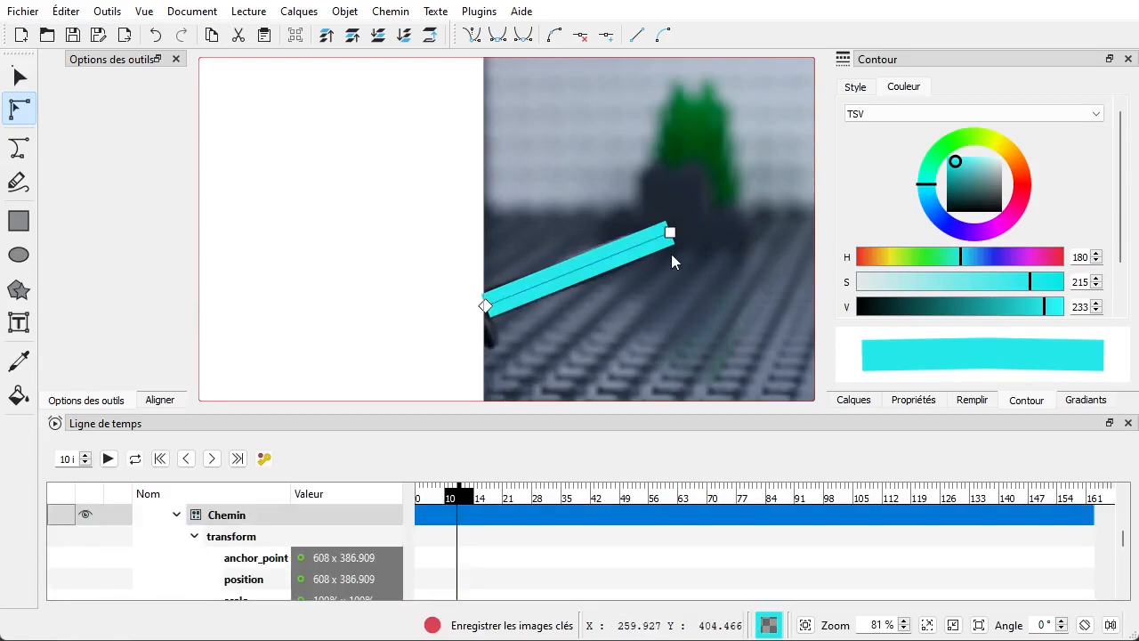
left_click_drag(672, 239, 670, 242)
key("Right")
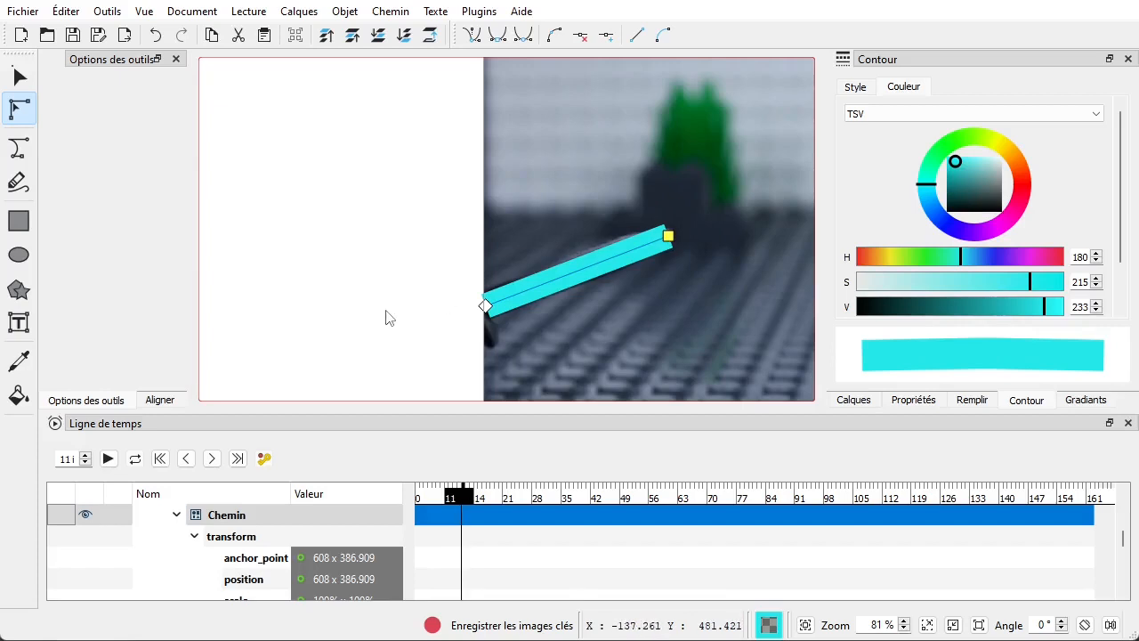
left_click_drag(667, 238, 665, 195)
Step: Nudge the start node up along the blade at frame 12 and the end node onto the sword tip at frame 13
key("Right")
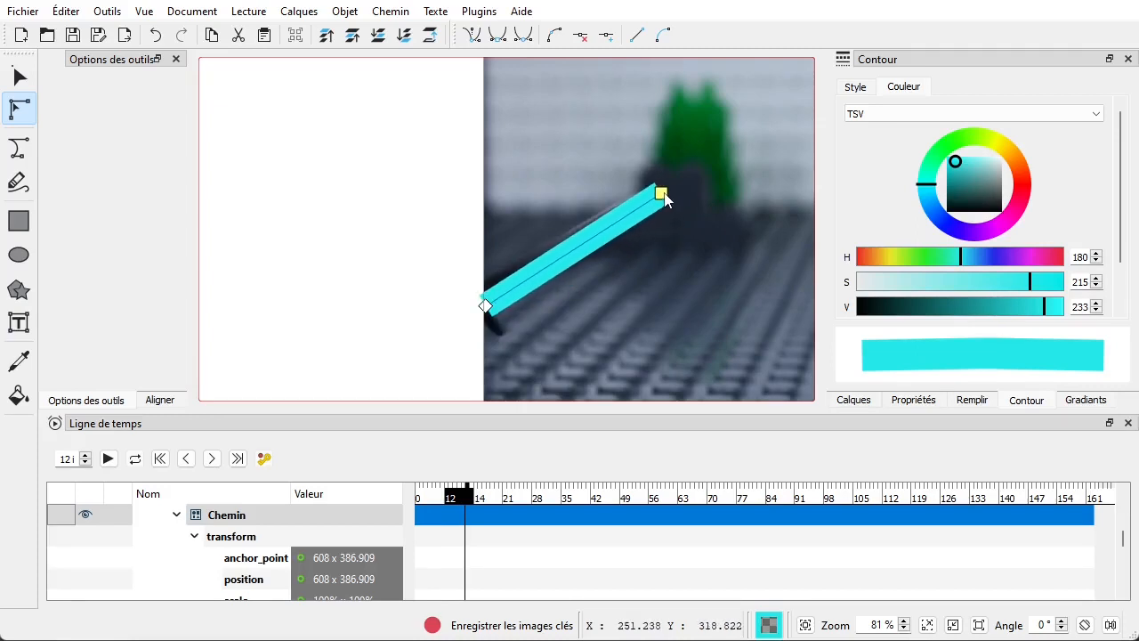
left_click_drag(487, 307, 490, 301)
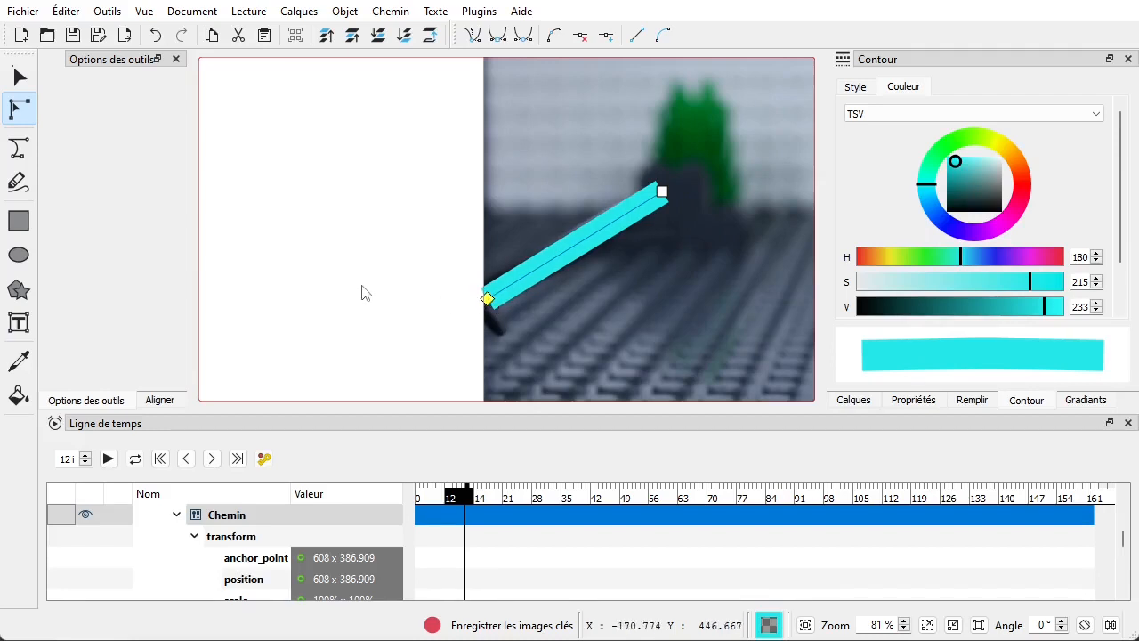
key("Right")
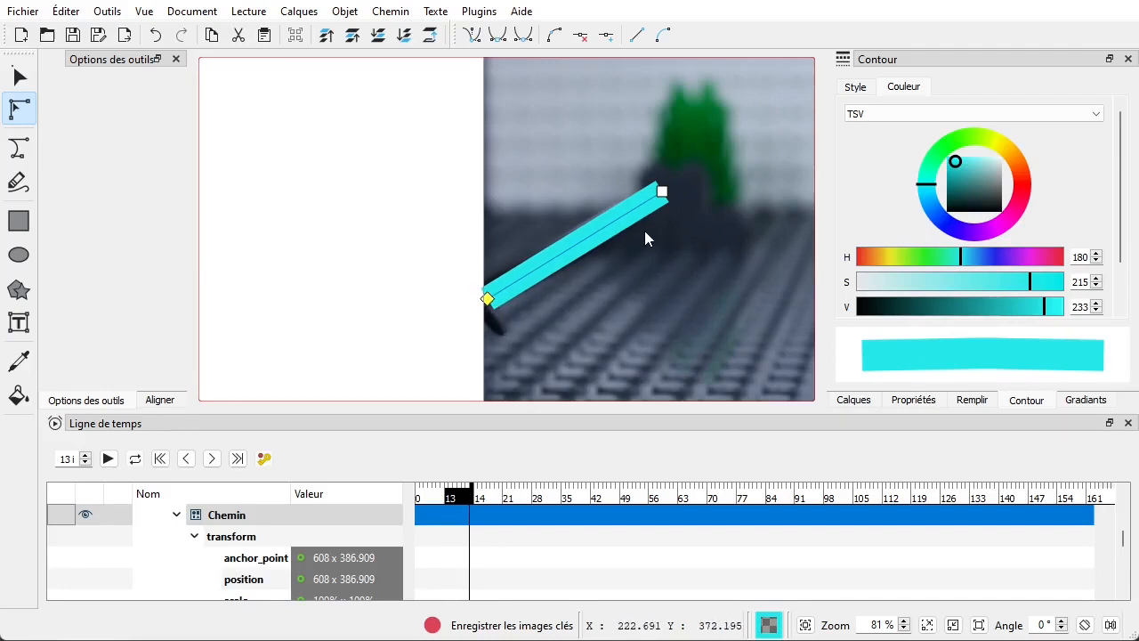
mouse_move(663, 199)
left_mouse_down()
mouse_move(686, 229)
mouse_move(659, 197)
left_mouse_up()
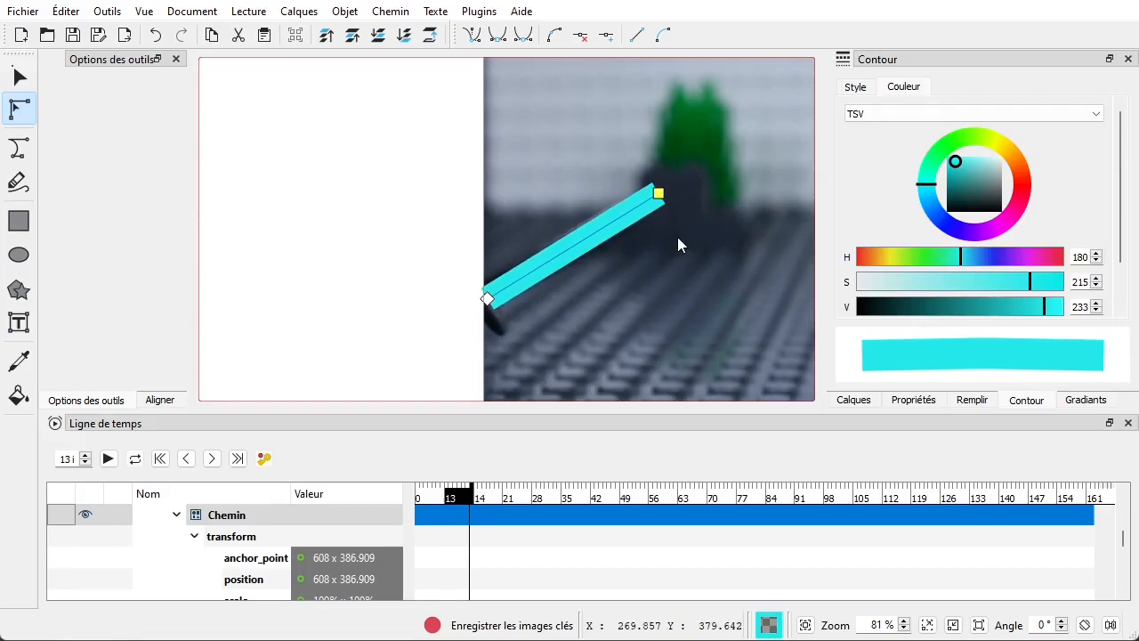
Step: At frame 14, place the end node on the sword tip and the start node at the hilt, then refine the tip at frame 15
key("Right")
left_click_drag(661, 197, 726, 197)
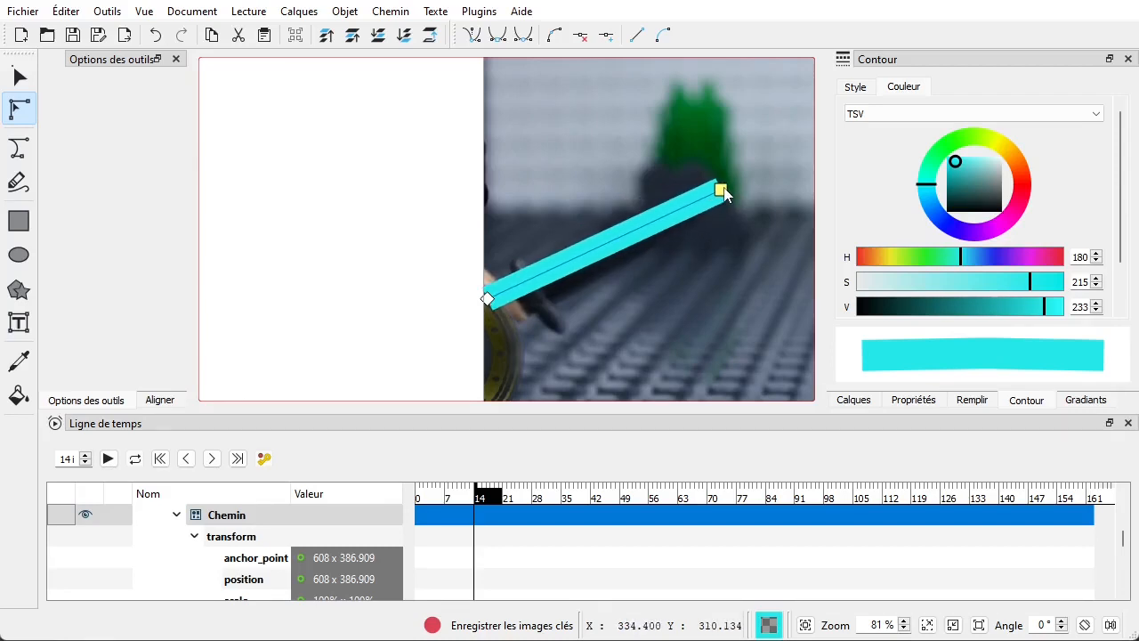
left_click_drag(489, 303, 547, 298)
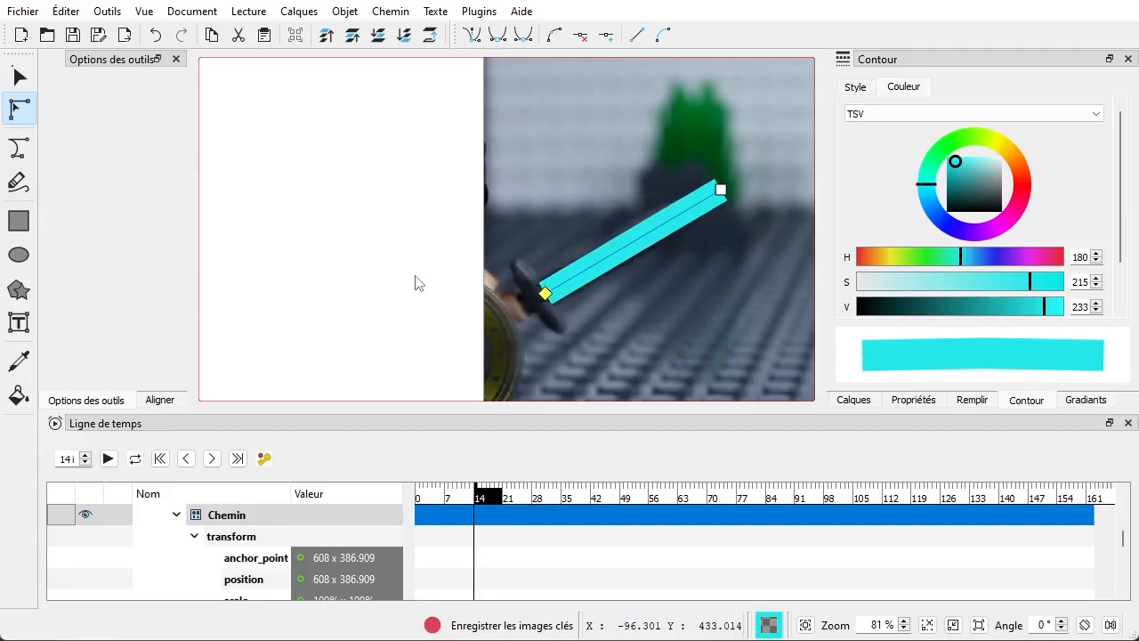
key("Right")
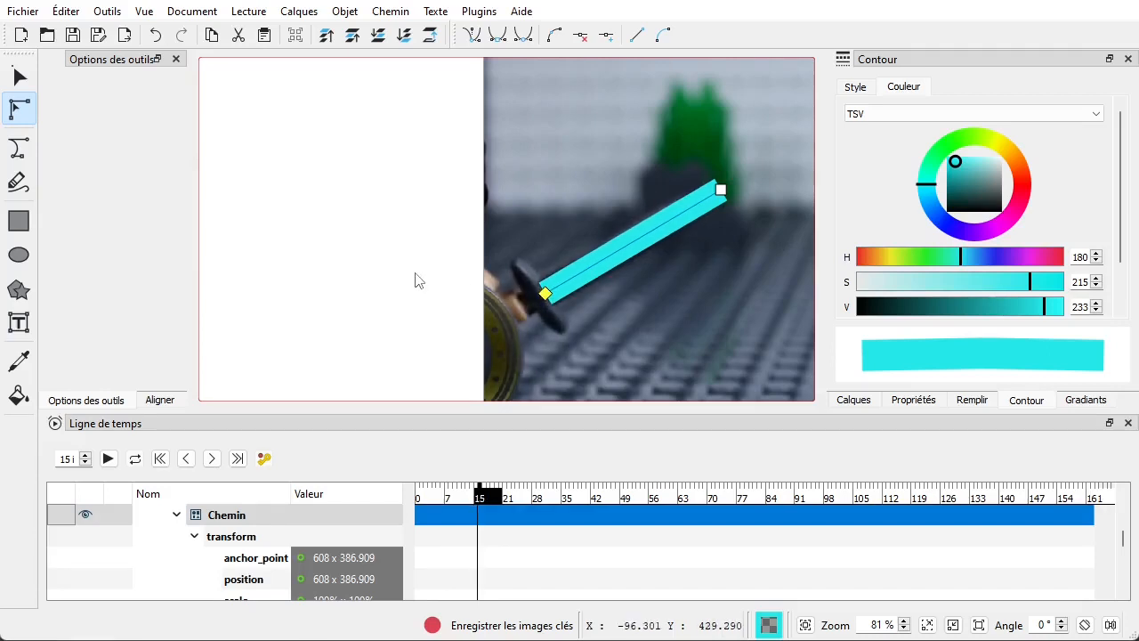
left_click(721, 191)
Step: At frame 16, raise the path's end node to the sword tip and its start node to the blade's base at the hilt
key("Right")
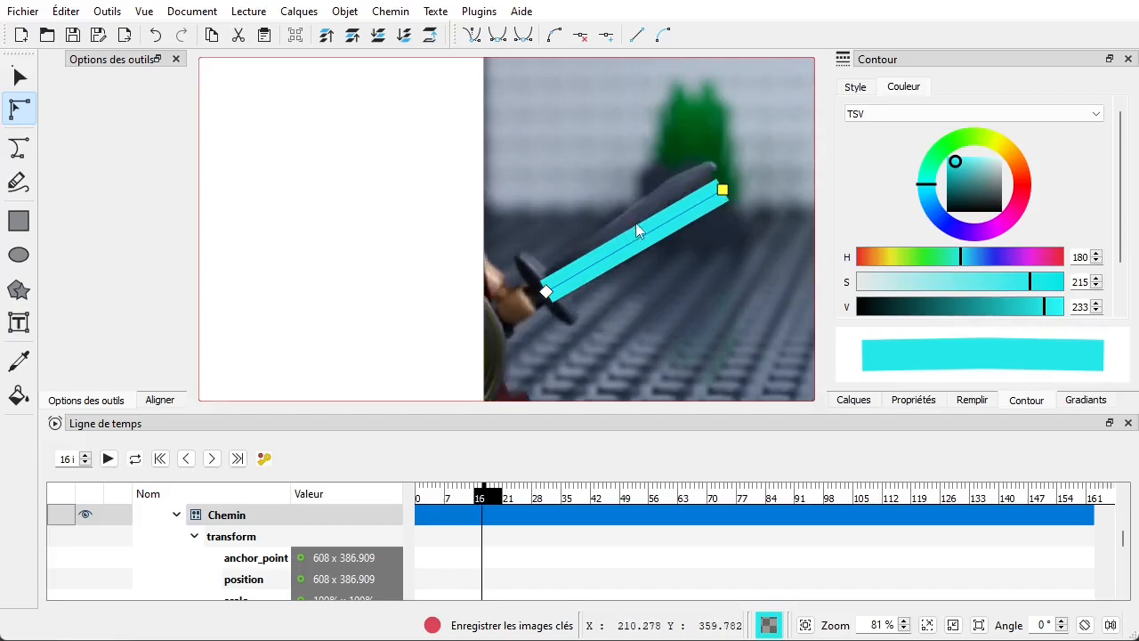
left_click_drag(721, 192, 716, 167)
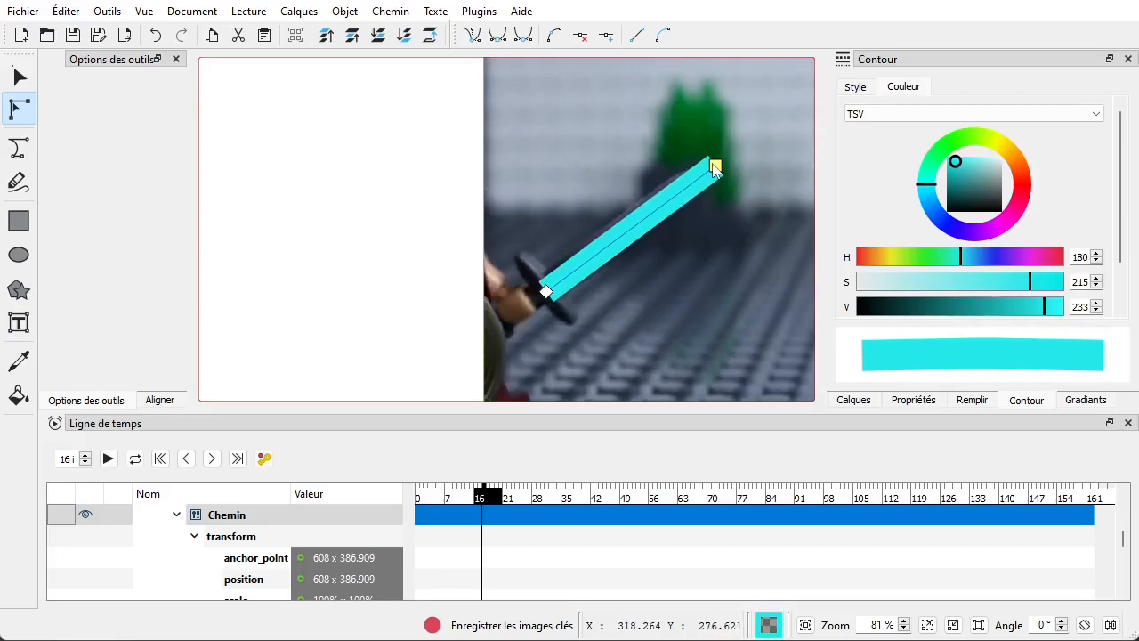
left_click_drag(550, 296, 556, 280)
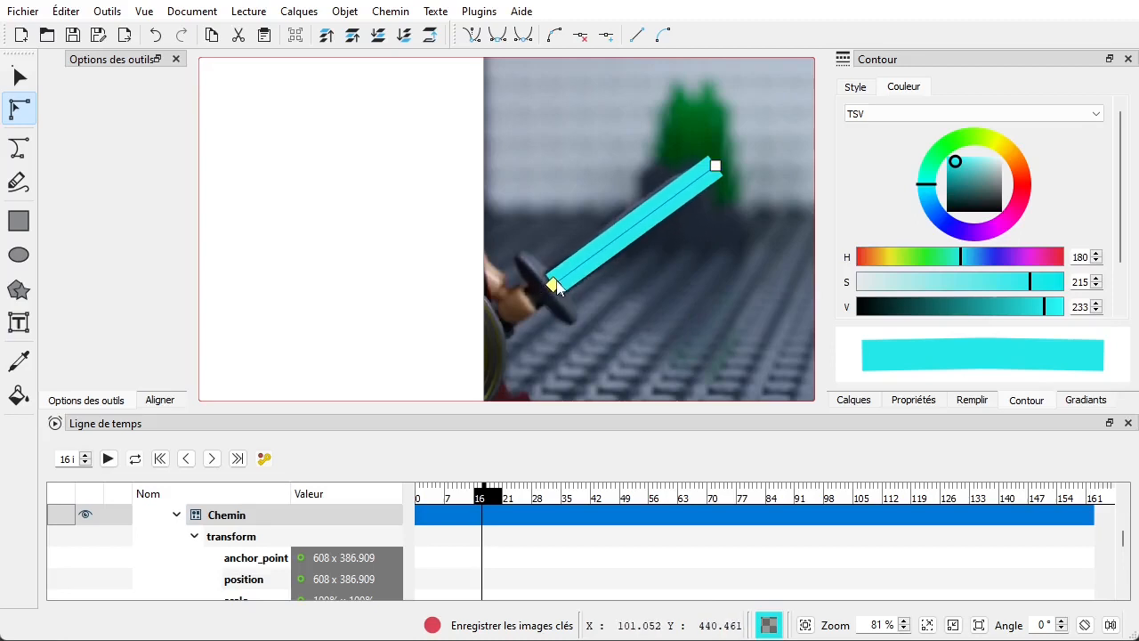
Step: Compare frames 16 and 17, and nudge both path nodes at frame 17 to match the blade
key("Right")
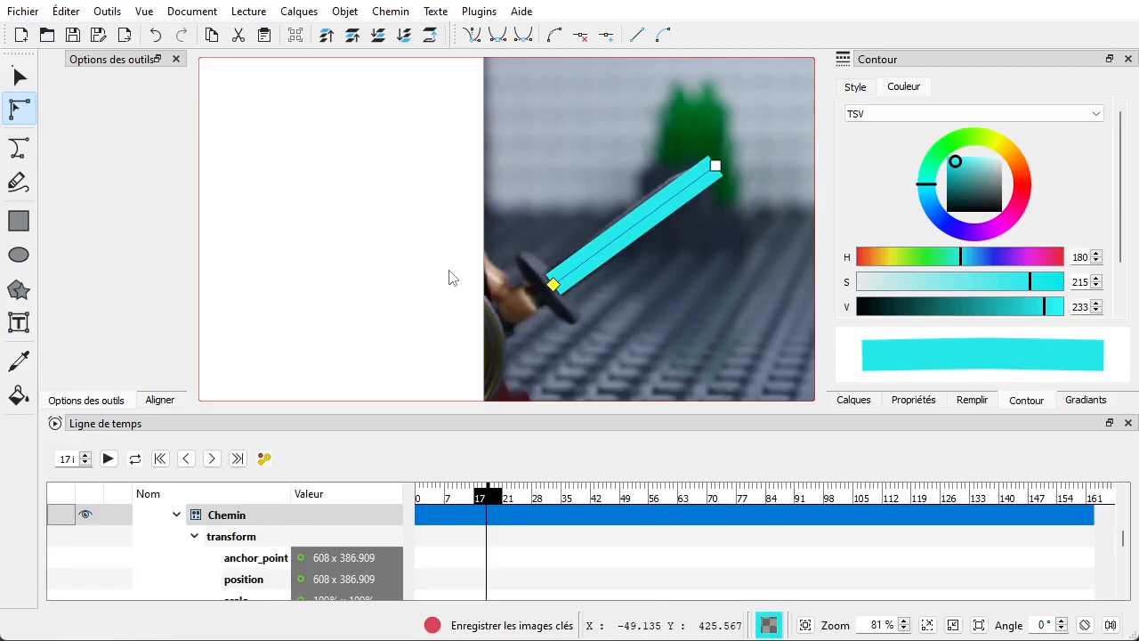
key("Left")
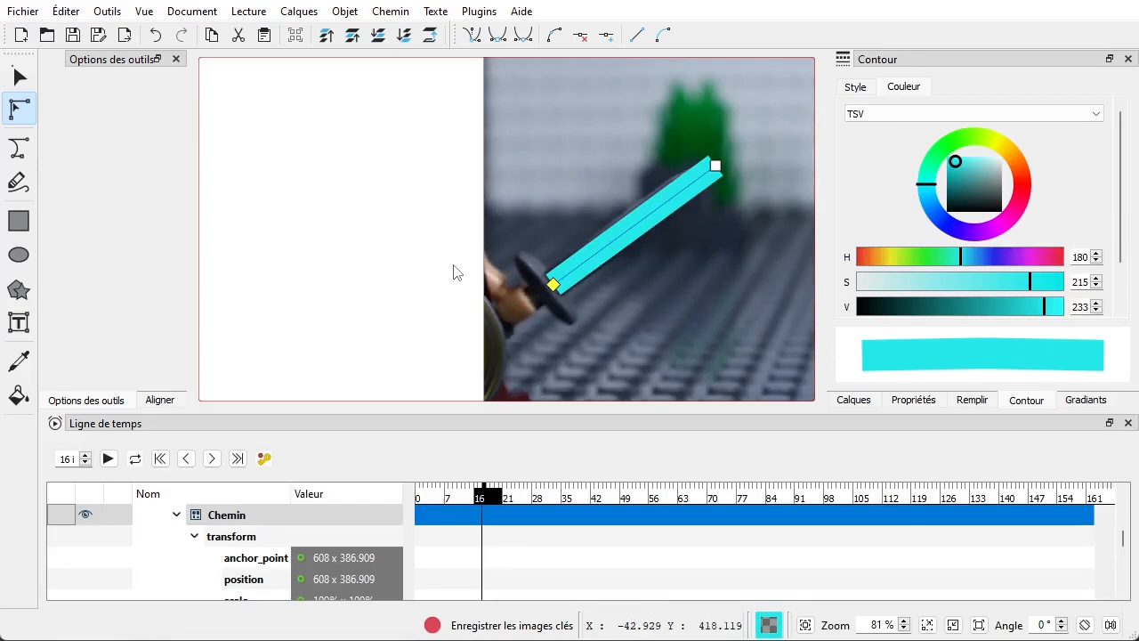
key("Right")
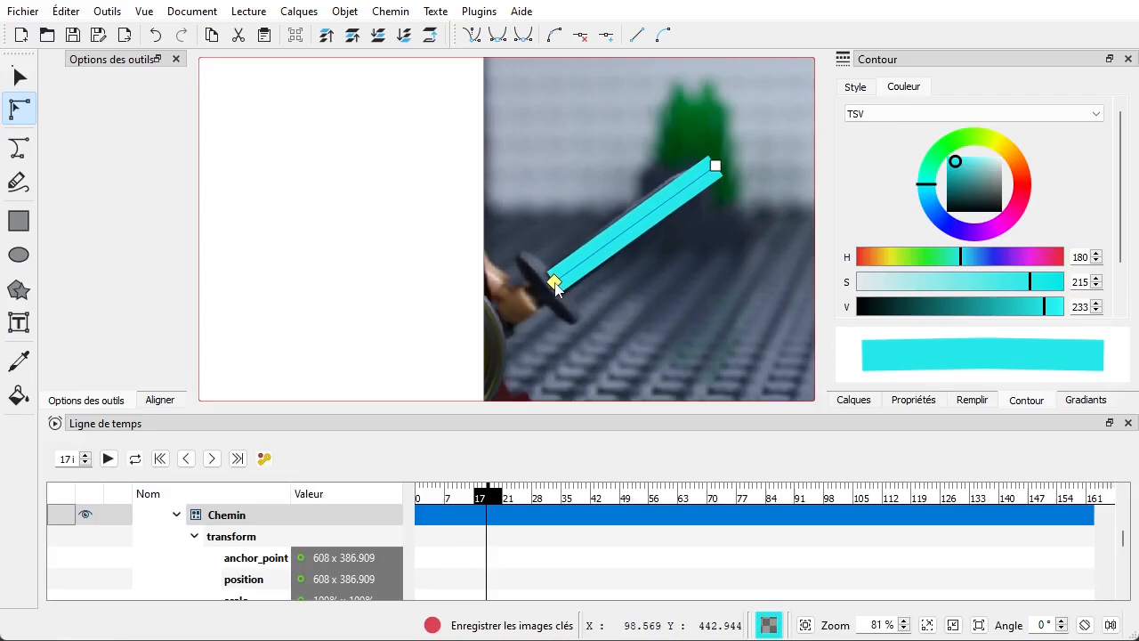
left_click(717, 167)
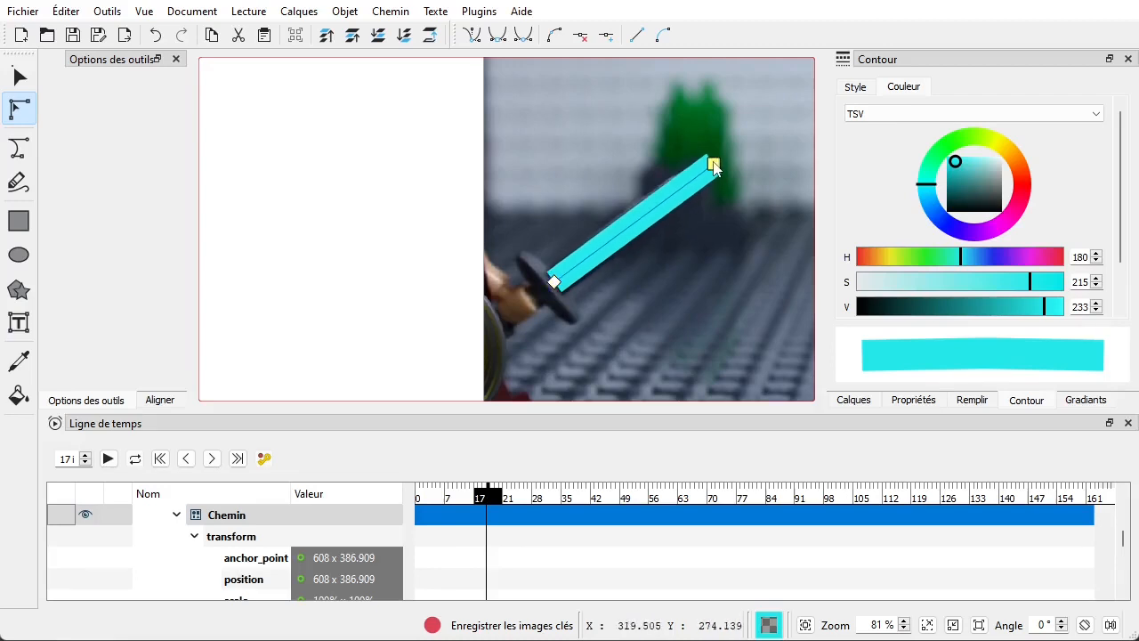
Step: At frame 18, move the end node to the sword's new tip position and the start node to the hilt
key("Right")
left_click_drag(715, 164, 766, 186)
left_click_drag(555, 282, 584, 288)
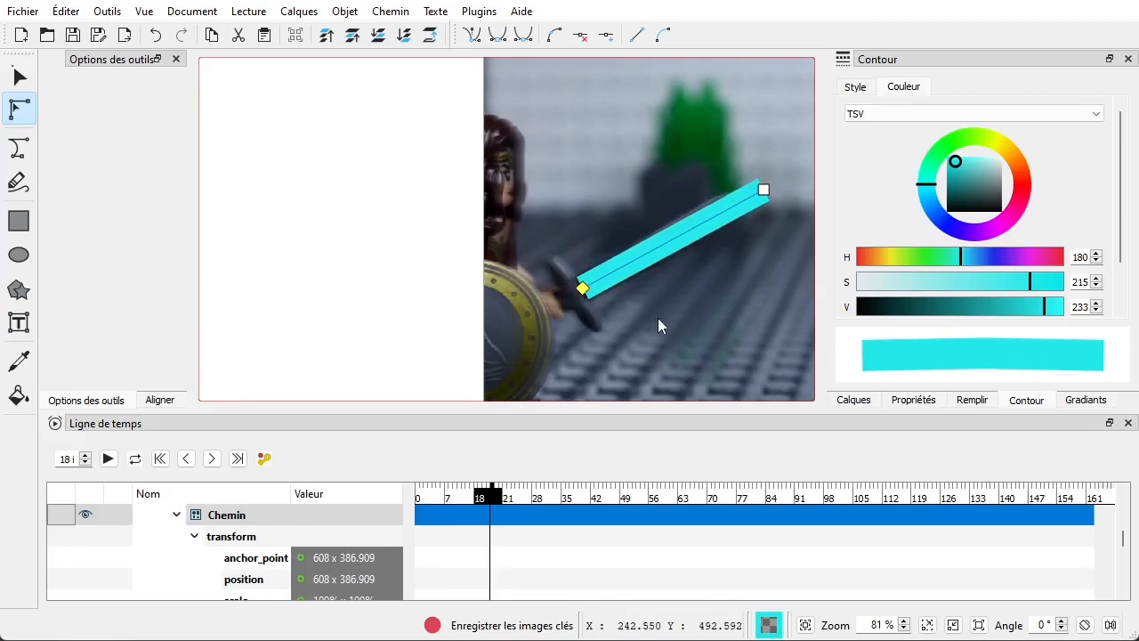
Step: At frame 19, nudge the path's start node toward the hilt and its end node slightly up to match the sword
key("Right")
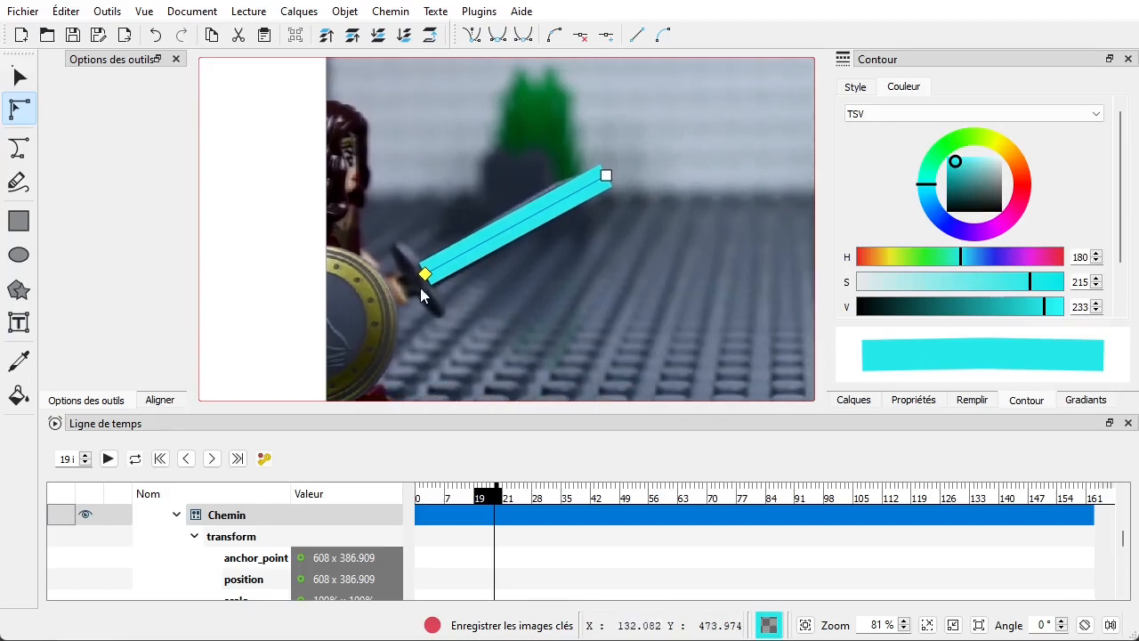
left_click_drag(425, 275, 429, 274)
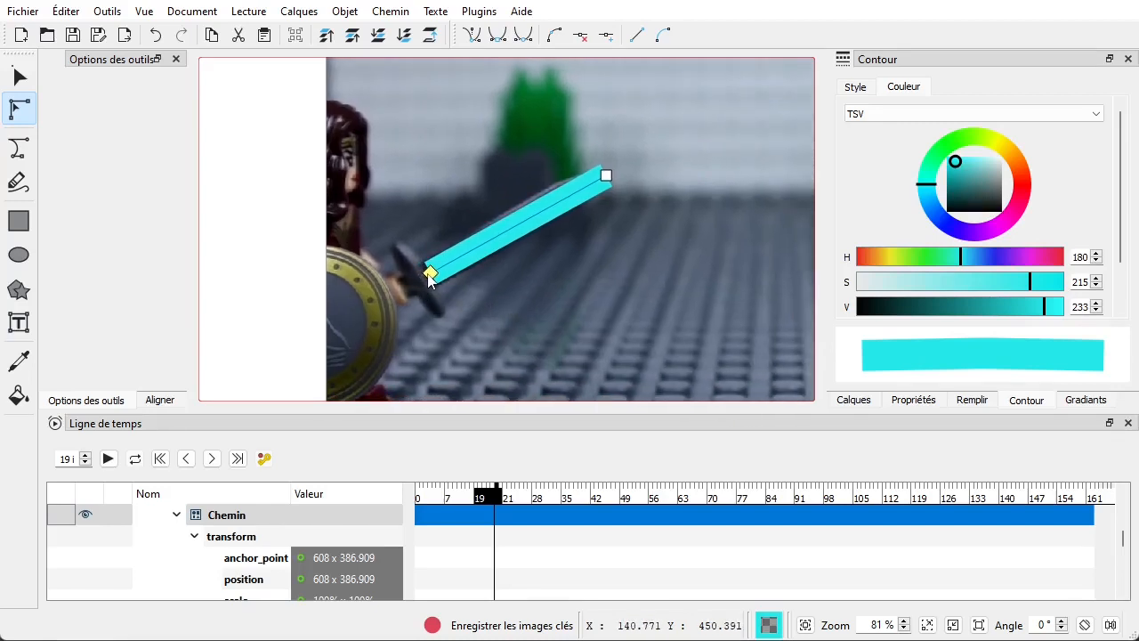
left_click_drag(606, 175, 604, 169)
Step: At frame 20, move the end node to the sword's tip and the start node to the blade's base
key("ctrl+period")
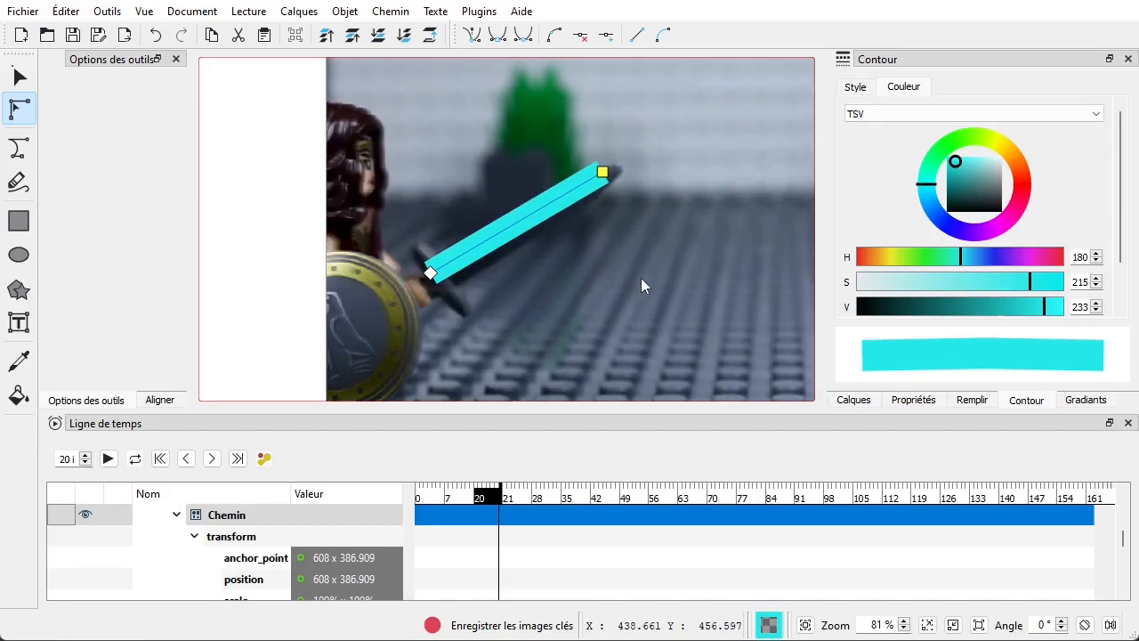
left_click_drag(605, 174, 623, 163)
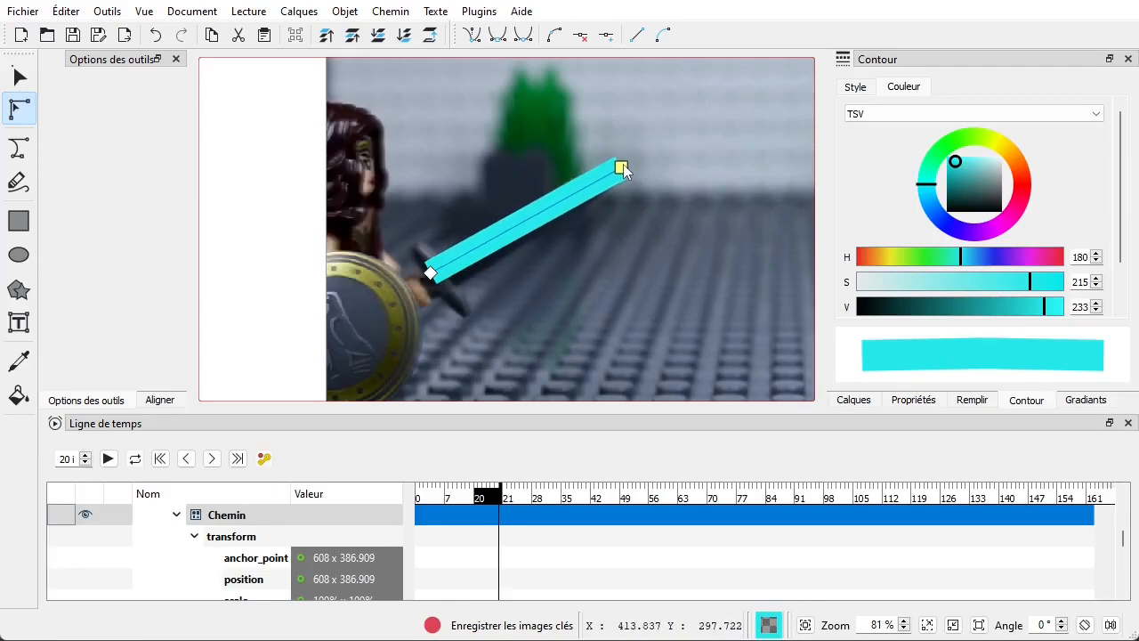
left_click_drag(432, 276, 447, 277)
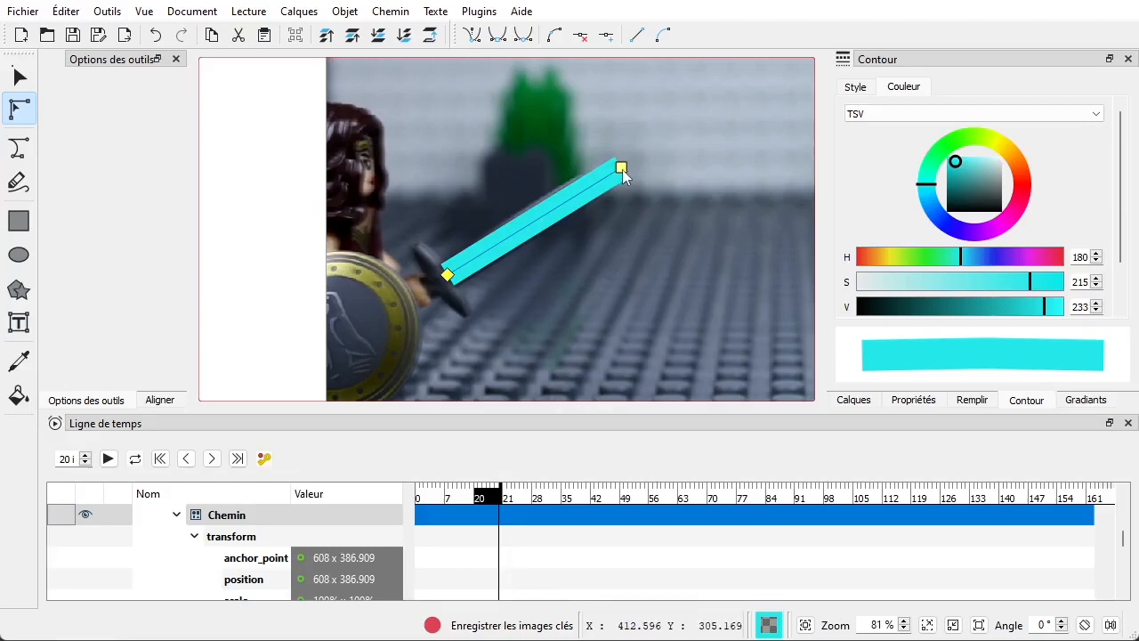
left_click_drag(621, 168, 619, 168)
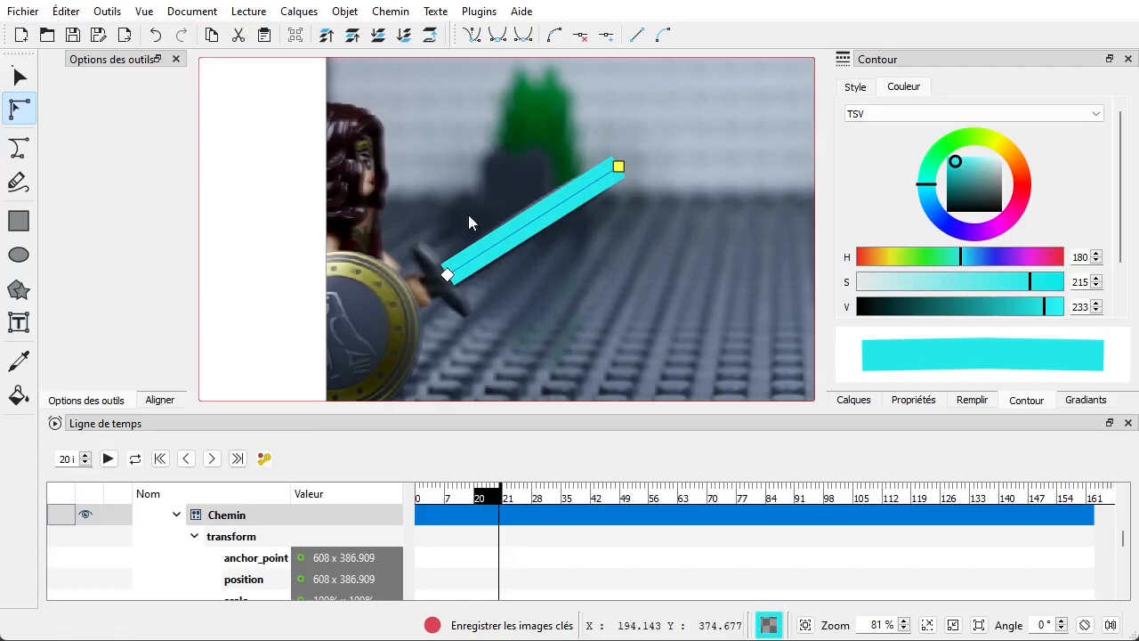
Step: Work frame by frame from 21 to 38, repositioning both path nodes to follow the sword's tip and hilt
scroll(641, 255, "right", 2)
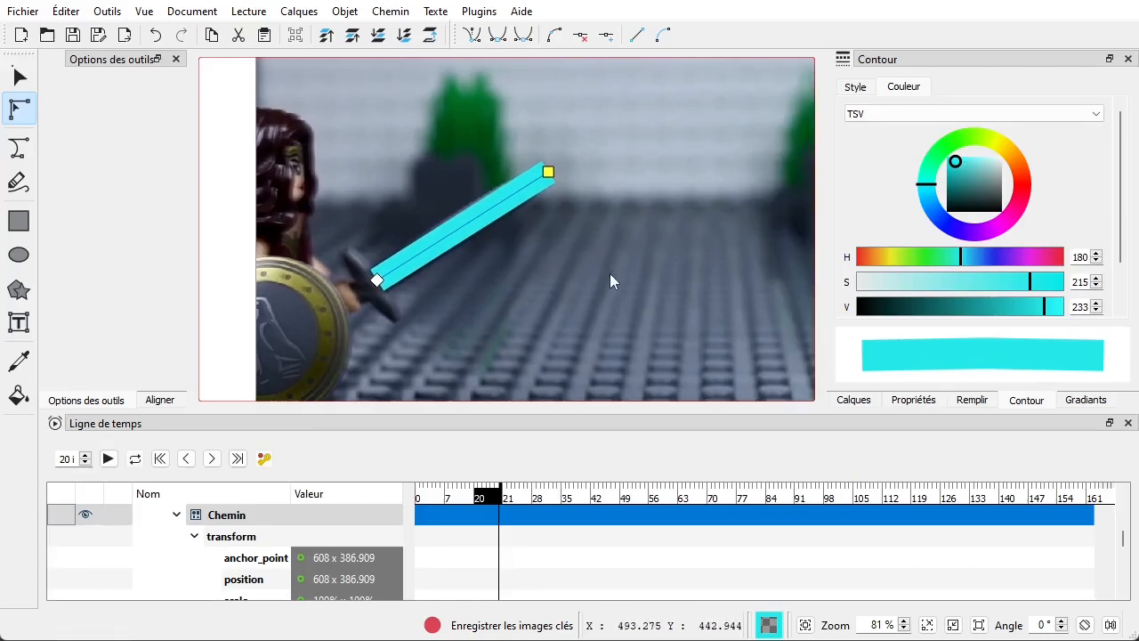
key("Right")
key("Right")
key("Right")
key("Right")
key("Right")
key("Right")
key("Right")
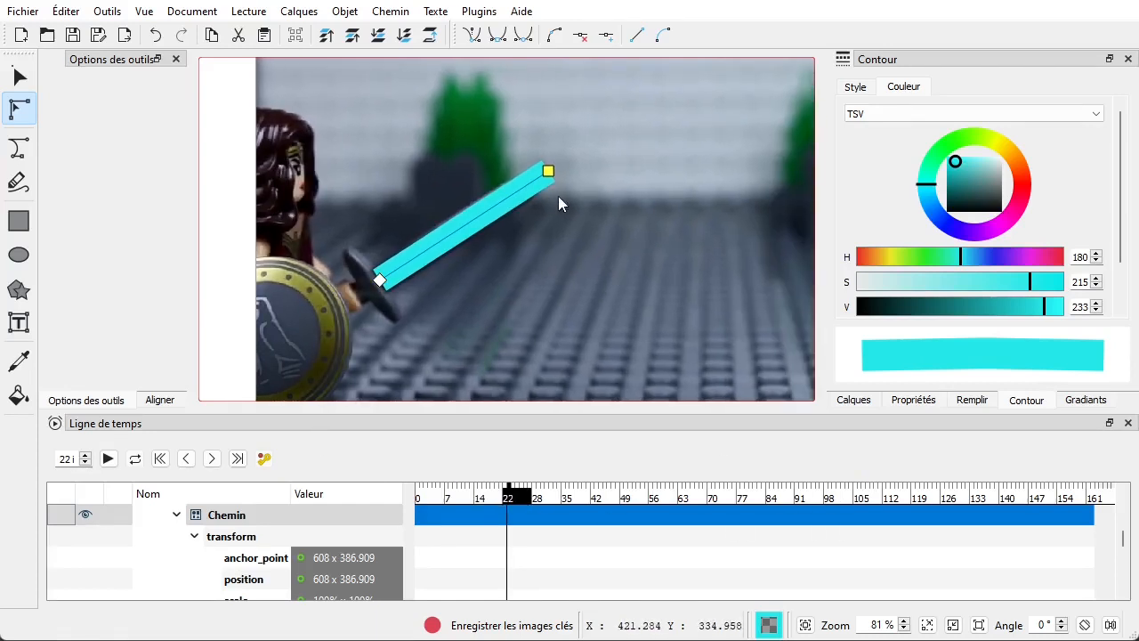
key("Right")
key("Right")
key("Right")
key("Right")
key("Right")
key("Right")
key("Right")
key("Right")
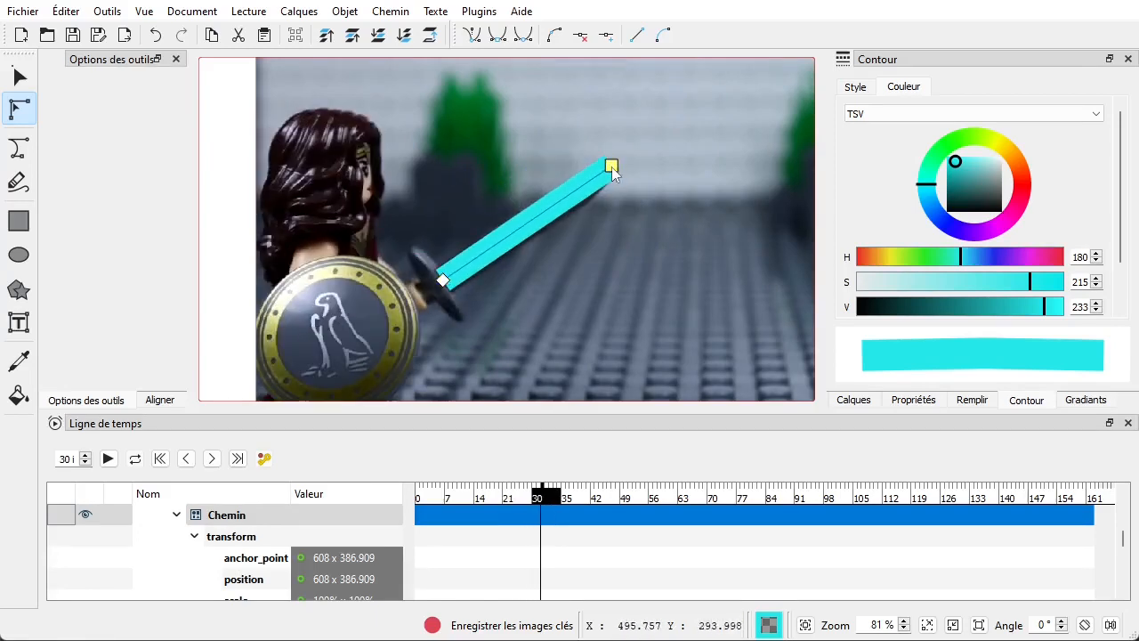
key("Right")
key("Right")
key("Right")
key("Right")
key("Right")
key("Right")
key("Right")
key("Right")
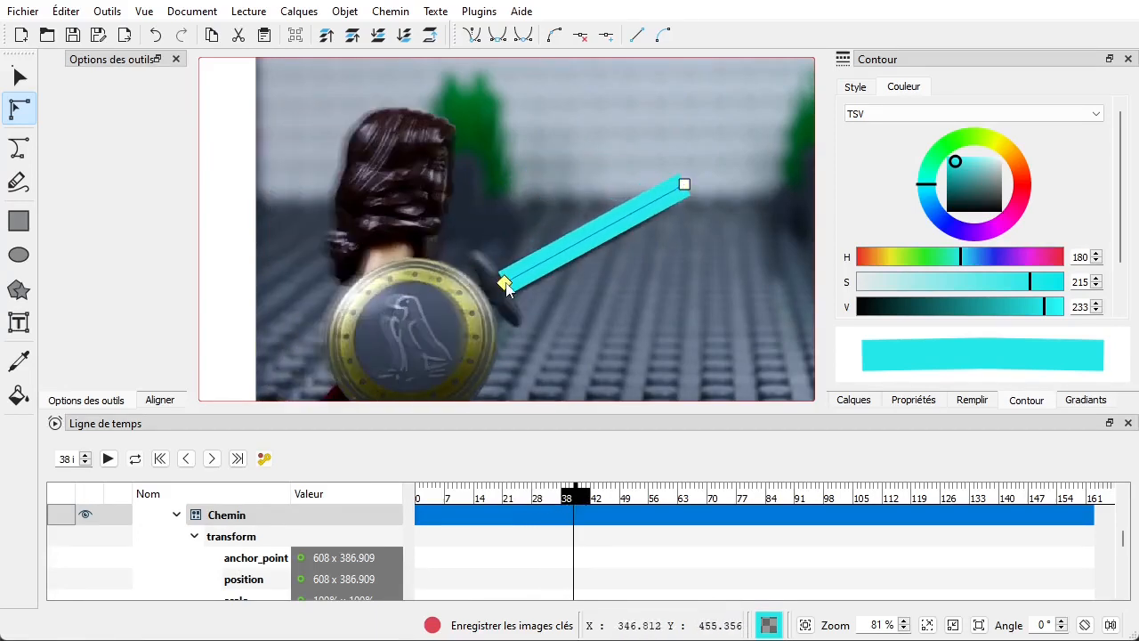
Step: Continue keyframing both path nodes on each frame from 39 to 55 so the stroke covers the sword blade
key("Right")
key("Right")
key("Right")
key("Right")
key("Right")
key("Right")
key("Right")
key("Right")
key("Right")
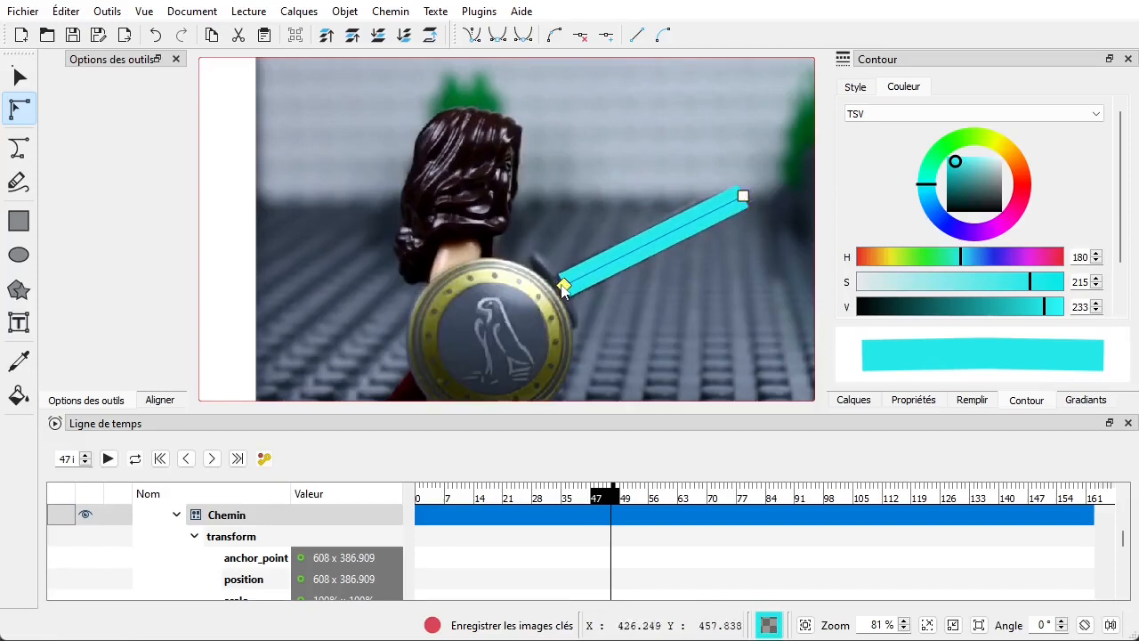
key("Right")
key("Right")
key("Right")
key("Right")
key("Right")
key("Right")
key("Right")
key("Right")
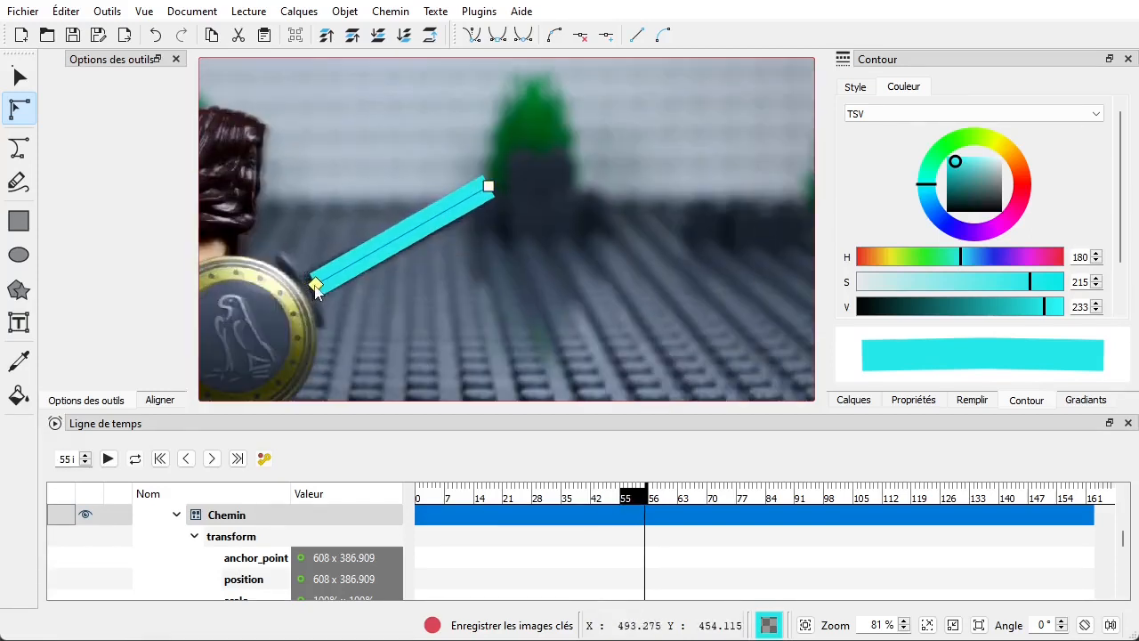
Step: From frame 56 to 73, realign the path's tip and base nodes with the blade emerging behind the shield
key("Right")
key("Right")
key("Right")
key("Right")
key("Right")
key("Right")
key("Right")
key("Right")
key("Right")
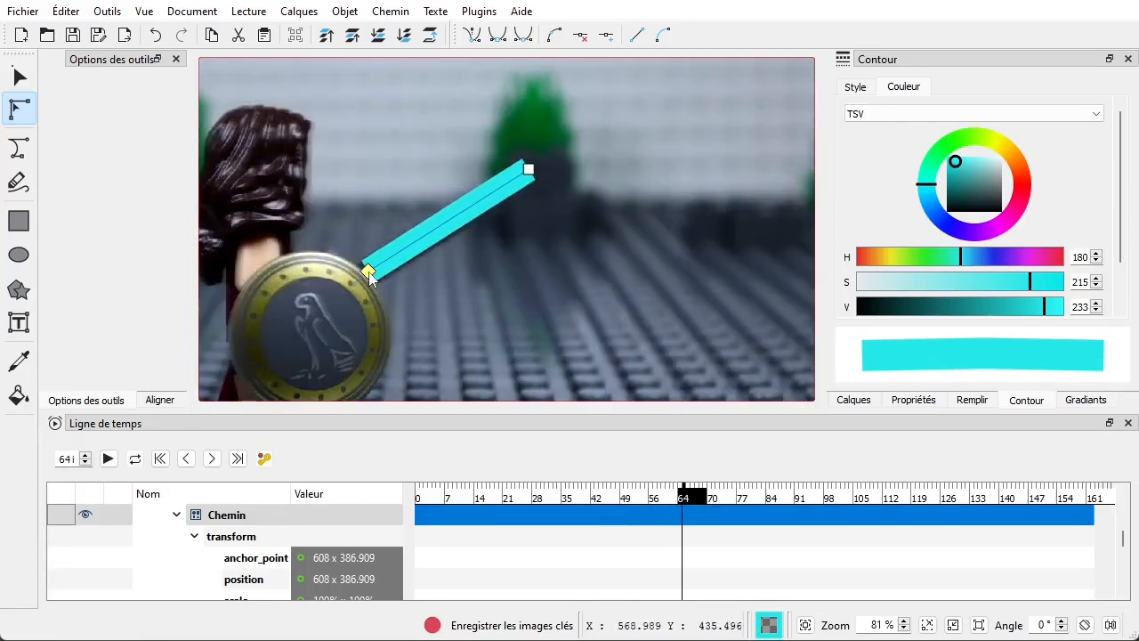
key("Right")
key("Right")
key("Right")
key("Right")
key("Right")
key("Right")
key("Right")
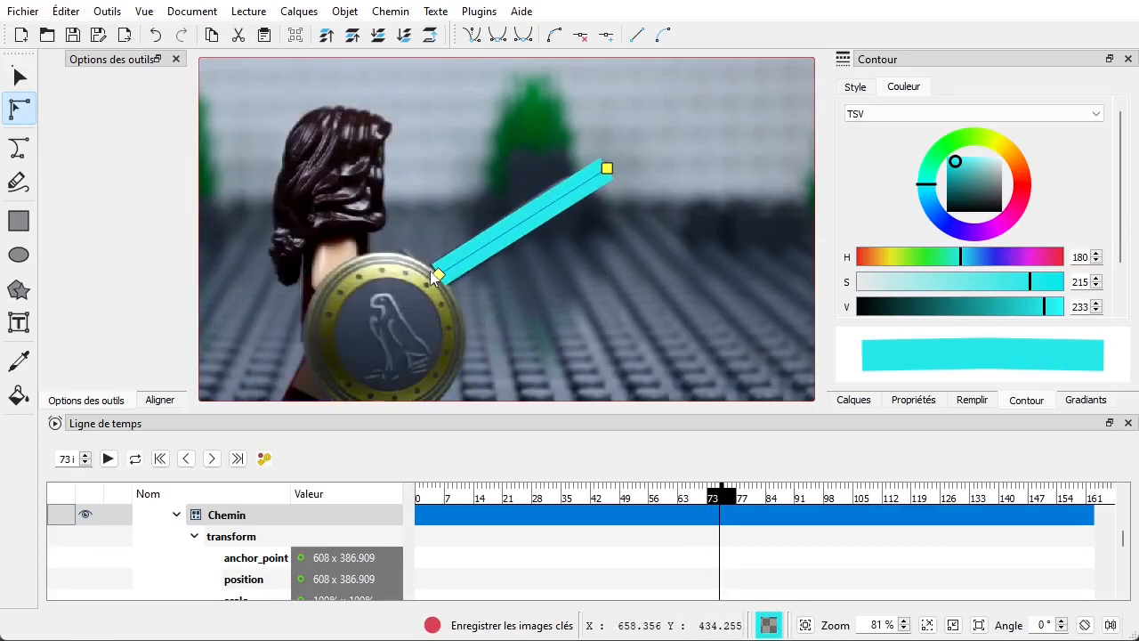
Step: Advance from frame 74 to 137, moving both path nodes with the sword until the path lies outside the picture's right edge
key("Right")
key("Right")
left_click_drag(636, 186, 641, 152)
key("Right")
key("Right")
left_click_drag(457, 276, 480, 262)
key("Right")
left_click_drag(641, 153, 636, 152)
key("Right")
key("Right")
left_click_drag(475, 272, 520, 267)
key("Right")
key("Right")
left_click_drag(668, 146, 734, 174)
key("Right")
key("Right")
key("Right")
key("Right")
left_click_drag(521, 280, 583, 272)
key("Right")
key("Right")
key("Right")
left_click_drag(734, 173, 745, 166)
key("Right")
key("Right")
left_click_drag(371, 272, 405, 269)
key("Right")
key("Right")
left_click_drag(519, 150, 561, 166)
key("Right")
key("Right")
left_click_drag(406, 269, 419, 261)
key("Right")
left_click_drag(562, 165, 597, 152)
key("Right")
key("Right")
key("Right")
key("Right")
key("Right")
key("Right")
key("Right")
key("Right")
key("Right")
left_click_drag(439, 272, 498, 266)
key("Right")
left_click_drag(621, 147, 651, 154)
key("Right")
key("Right")
key("Right")
left_click_drag(554, 147, 552, 154)
key("Right")
key("Right")
left_click_drag(403, 256, 438, 252)
key("Right")
key("Right")
key("Right")
key("Right")
left_click_drag(554, 147, 620, 154)
key("Right")
key("Right")
left_click_drag(437, 251, 527, 252)
key("Right")
key("Right")
key("Right")
key("Right")
key("Right")
key("Right")
key("Right")
key("Right")
key("Right")
left_click_drag(634, 148, 643, 155)
key("Right")
key("Right")
key("Right")
left_click_drag(516, 249, 606, 234)
key("Right")
key("Right")
key("Right")
key("Right")
key("Right")
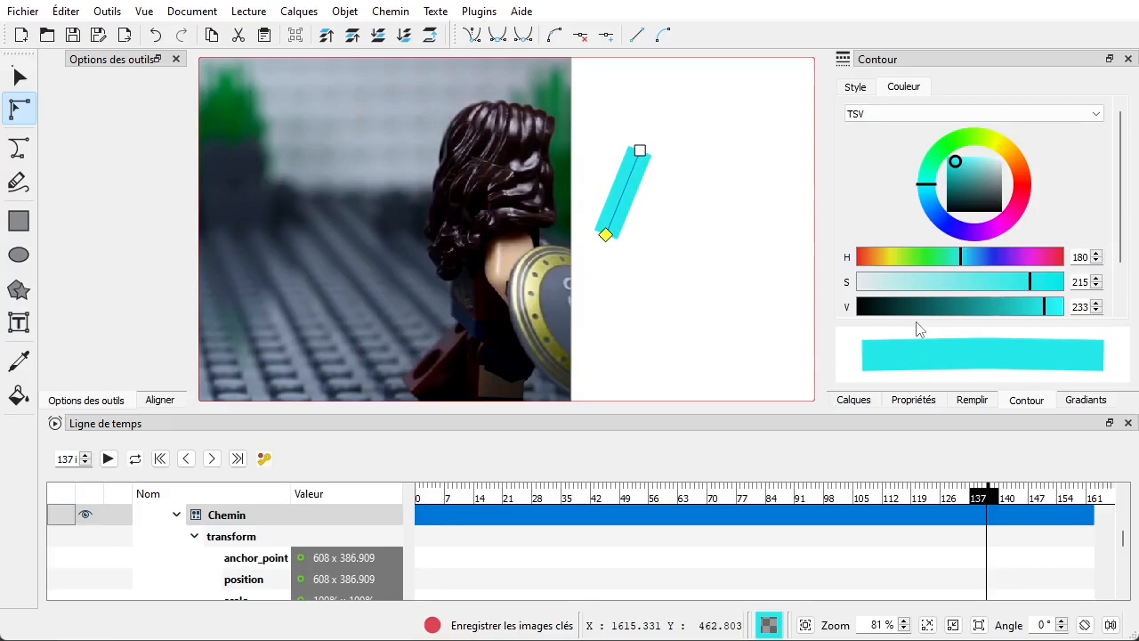
Step: Turn off automatic keyframe recording with the whole picture in view at frame 137
scroll(480, 266, "up", 2)
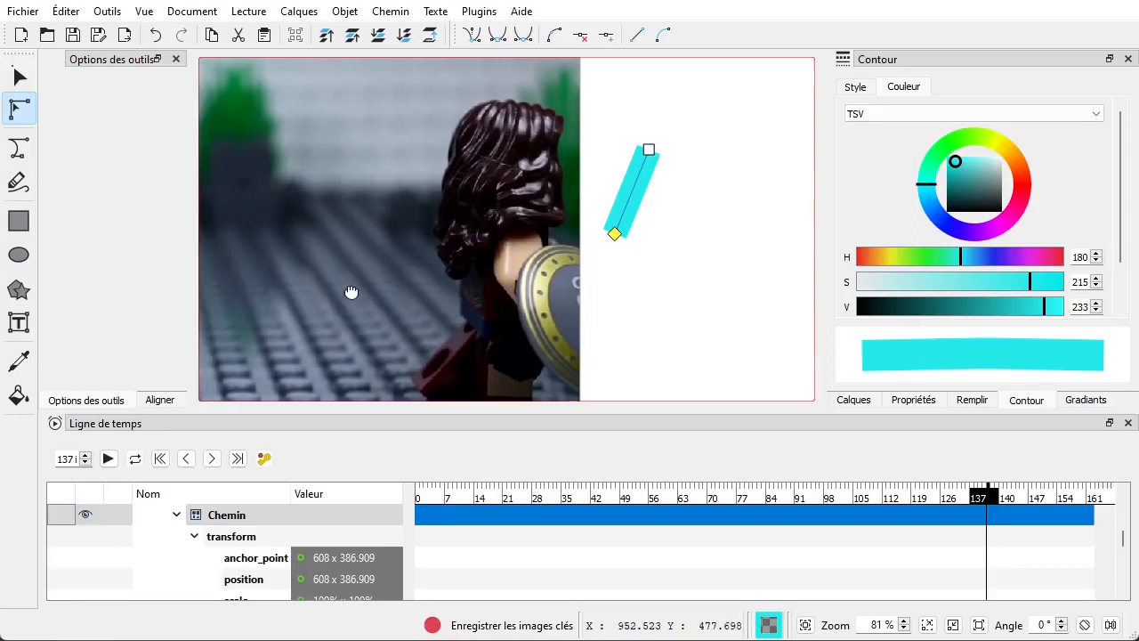
scroll(467, 310, "down", 5)
left_click_drag(577, 332, 819, 302)
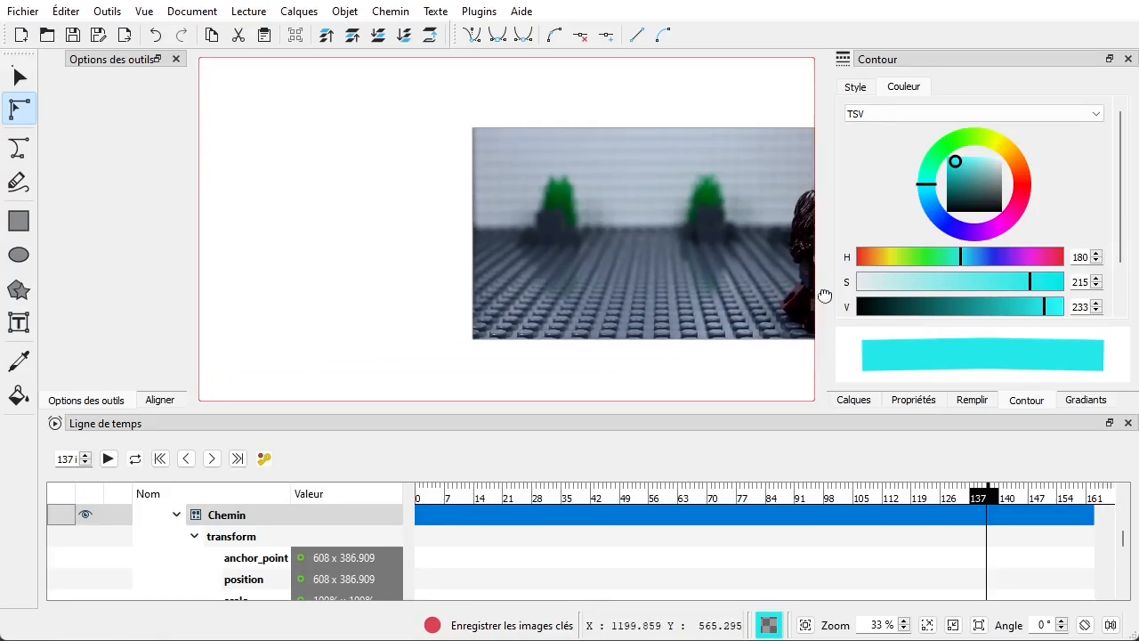
left_click_drag(635, 350, 498, 335)
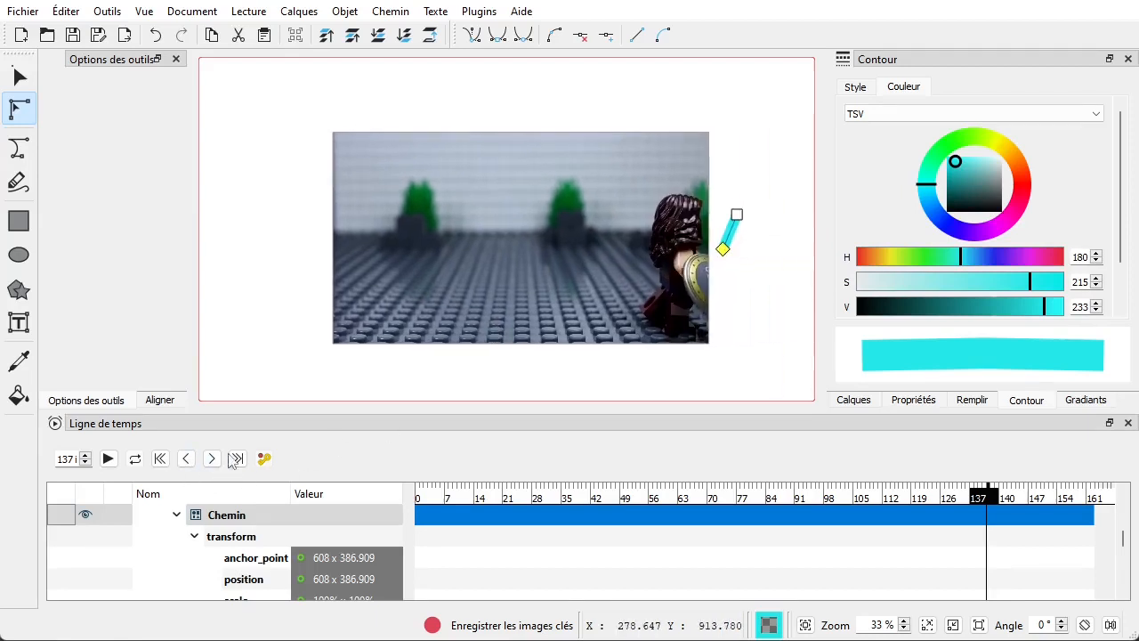
left_click(264, 460)
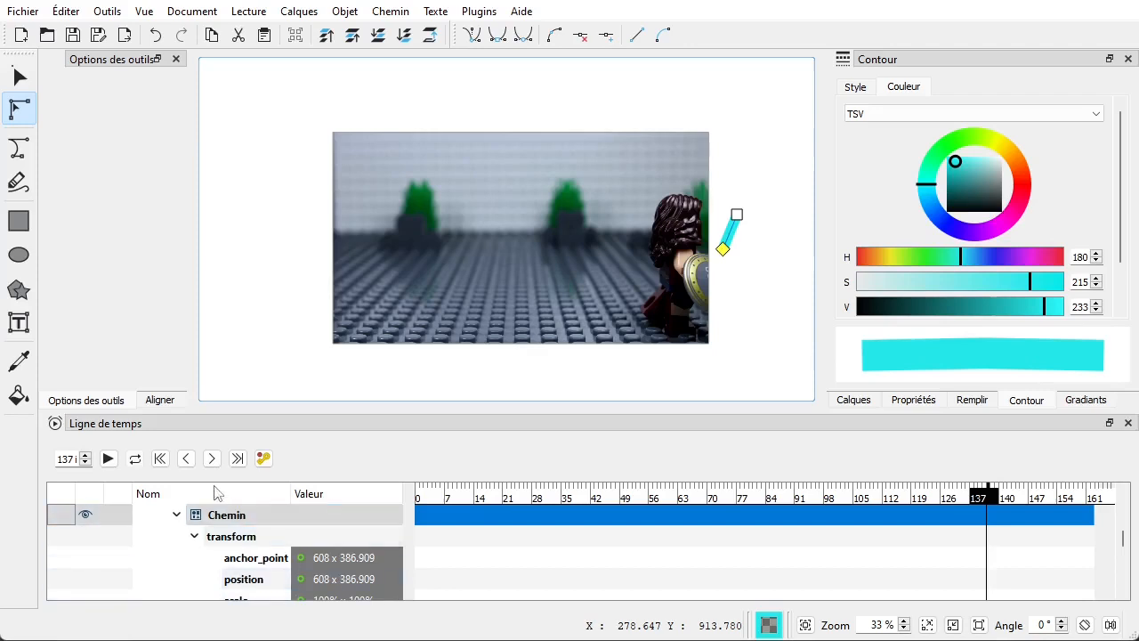
Step: Play the animation from the beginning to check that the path follows the sword, and save the Glaxnimate drawing
left_click(160, 458)
left_click(213, 460)
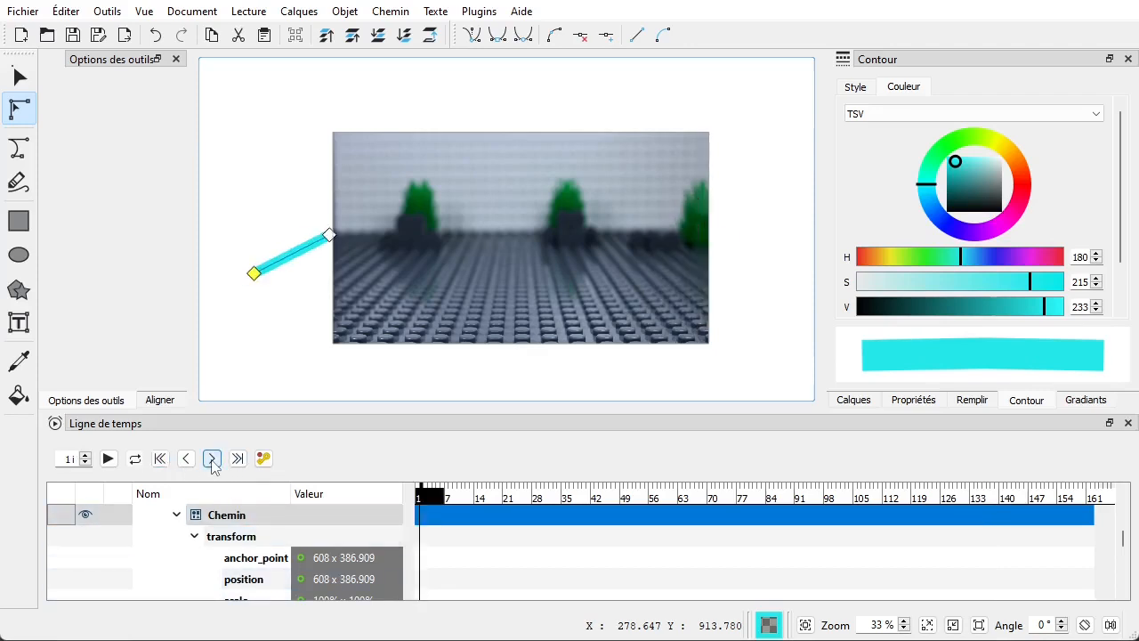
left_click(108, 460)
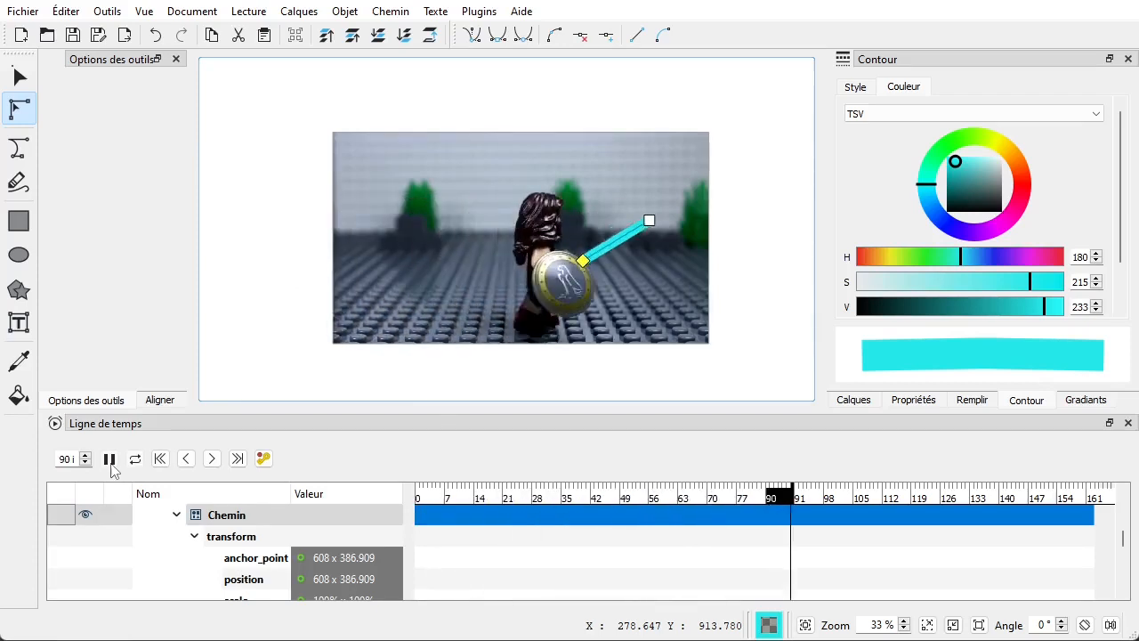
left_click(109, 460)
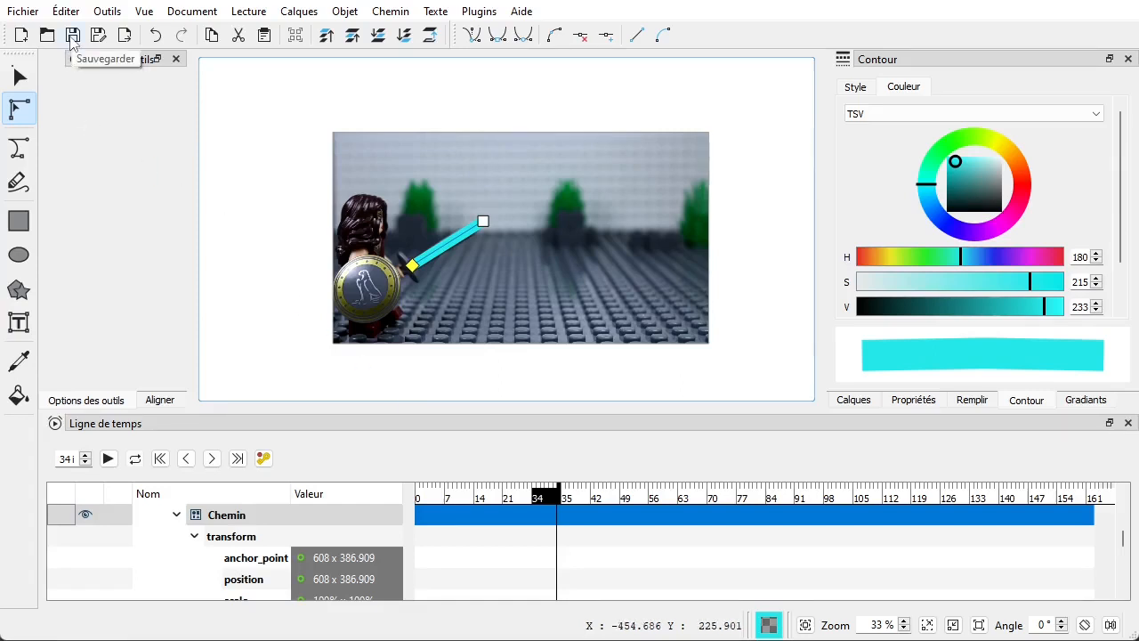
left_click(71, 40)
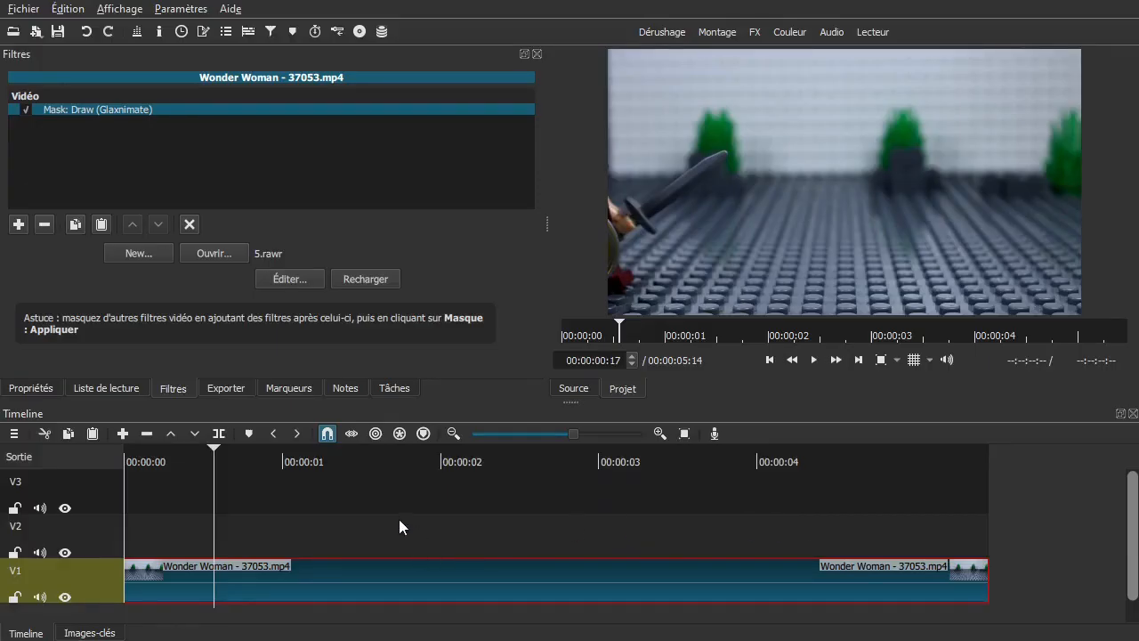
Step: In Shotcut, move the masked Wonder Woman clip from track V1 up to the start of track V2
left_click_drag(399, 518, 215, 517)
left_click_drag(244, 582, 222, 555)
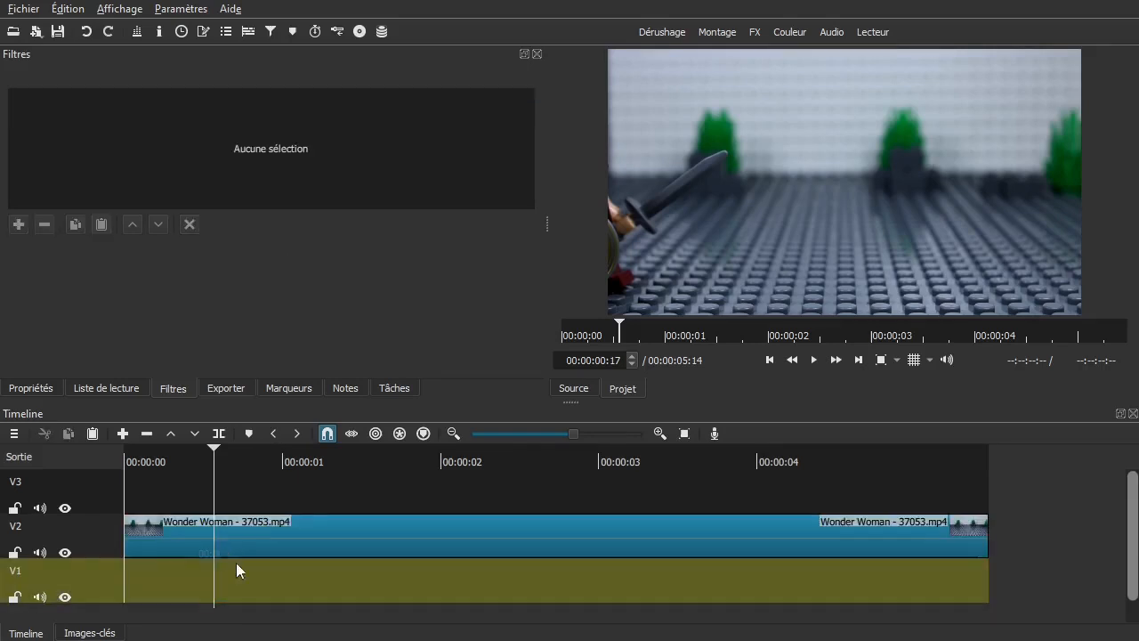
Step: Place the Arc de Triomphe clip 343660890 - Converti.mp4 at the start of track V1, beneath the masked Wonder Woman clip
left_click(203, 588)
left_click(88, 390)
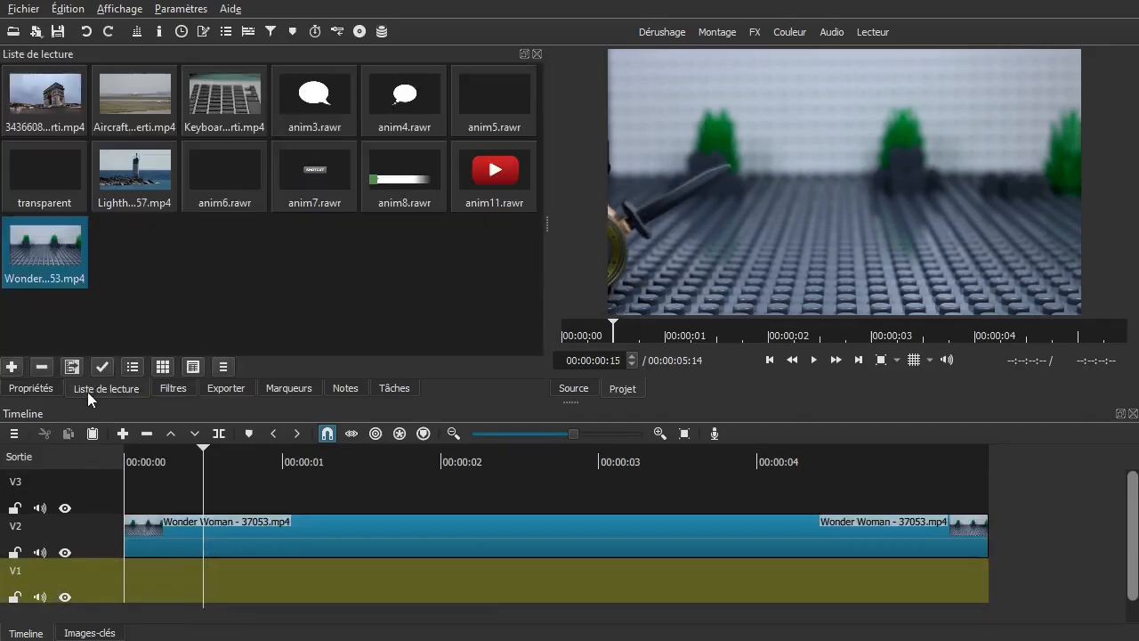
left_click(138, 98)
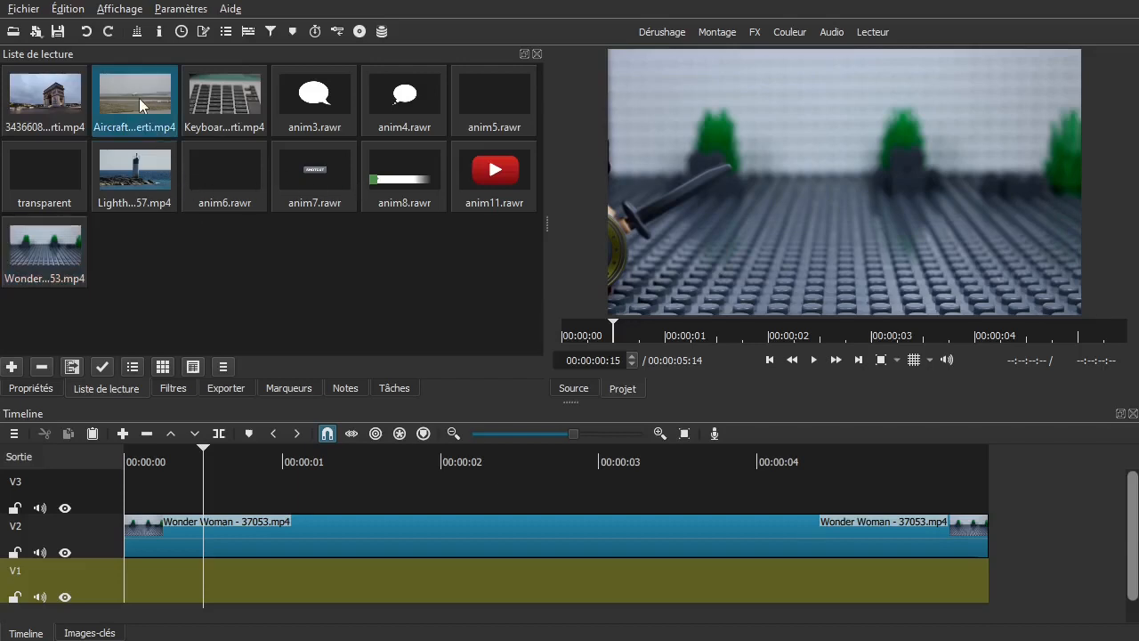
left_click(61, 103)
left_click_drag(44, 93, 204, 577)
left_click_drag(338, 569, 215, 583)
Step: Play the two layered clips from near the beginning to check how the masked sword shows over the background
left_click(135, 495)
left_click(156, 495)
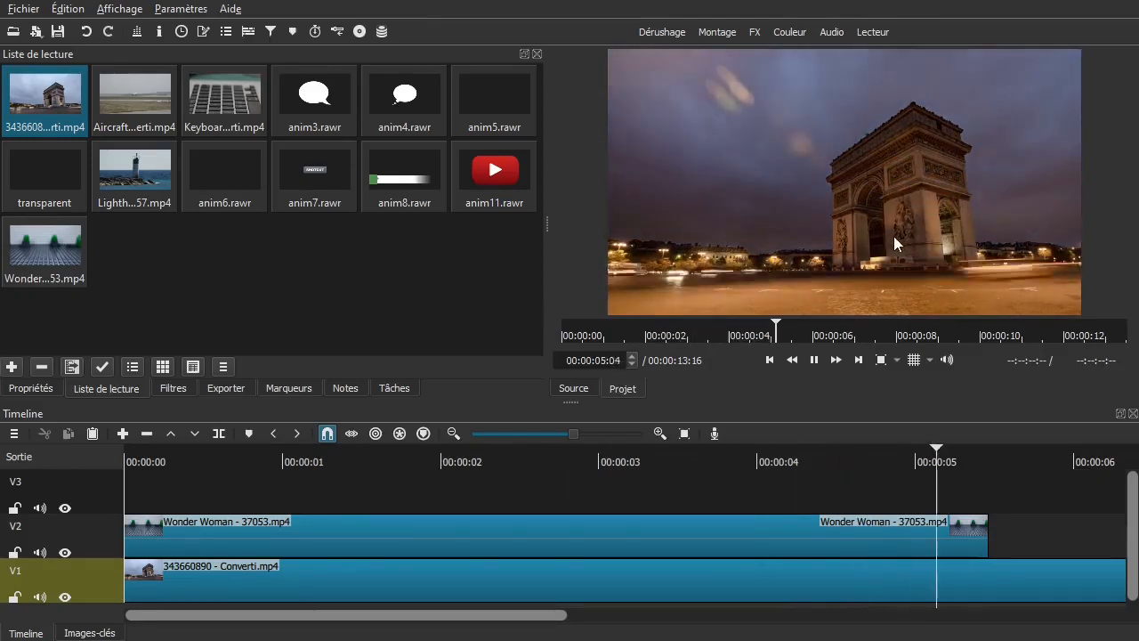
key("space")
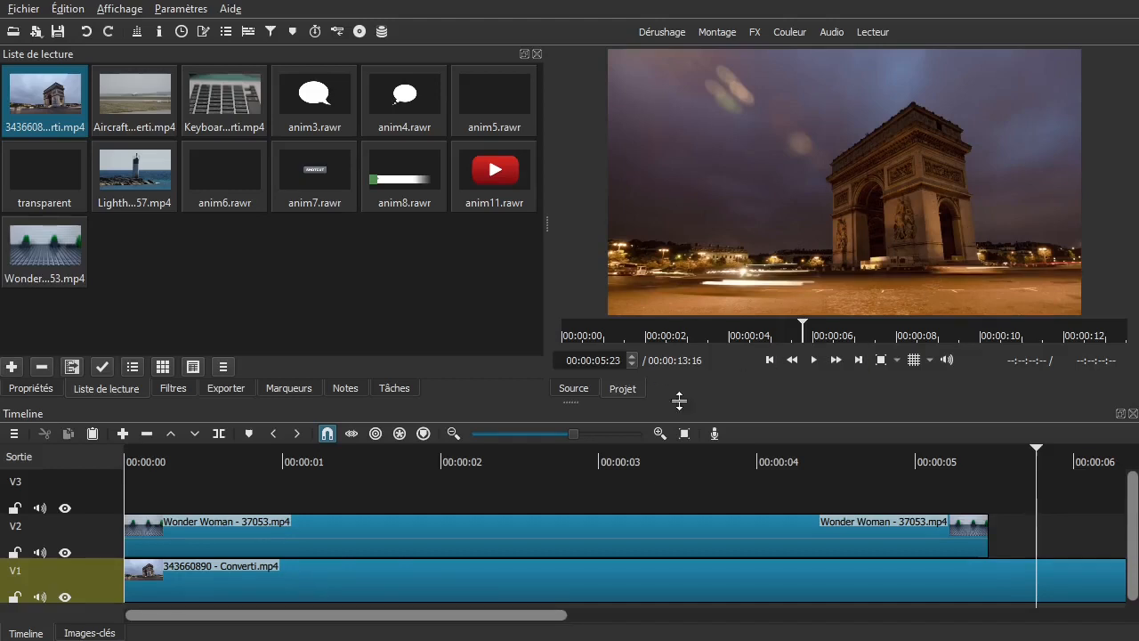
Step: Delete the Arc de Triomphe clip from track V1 and move the Wonder Woman clip from V2 down to V1
left_click(659, 580)
key("Delete")
left_click_drag(631, 539, 607, 570)
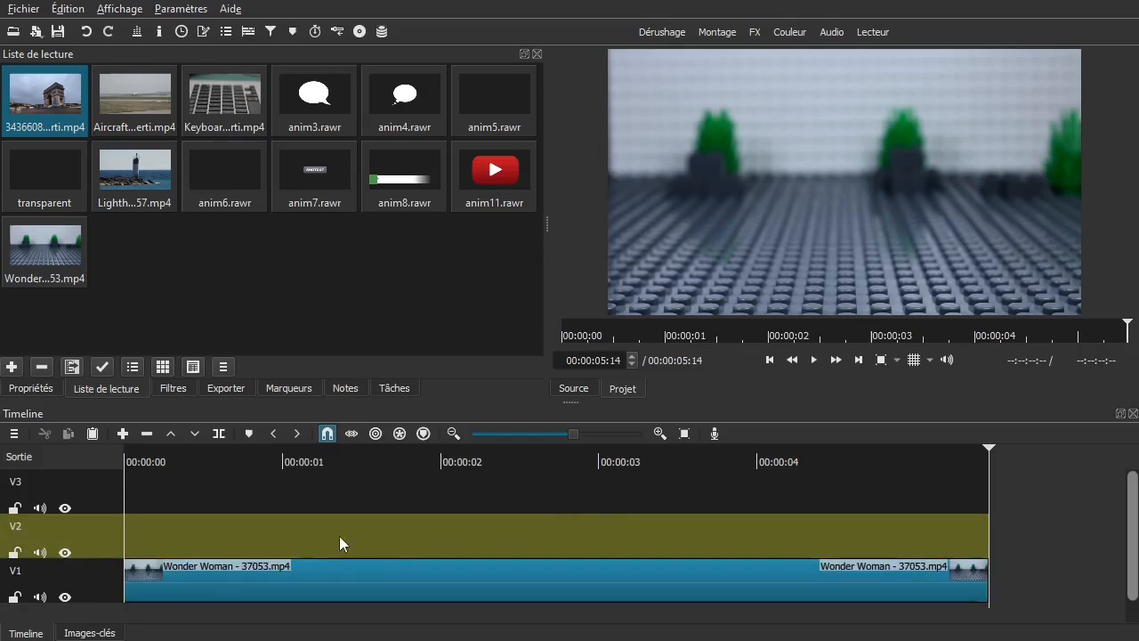
Step: Remove the Mask: Draw (Glaxnimate) filter from the Wonder Woman clip on track V1
left_click(185, 580)
left_click(183, 388)
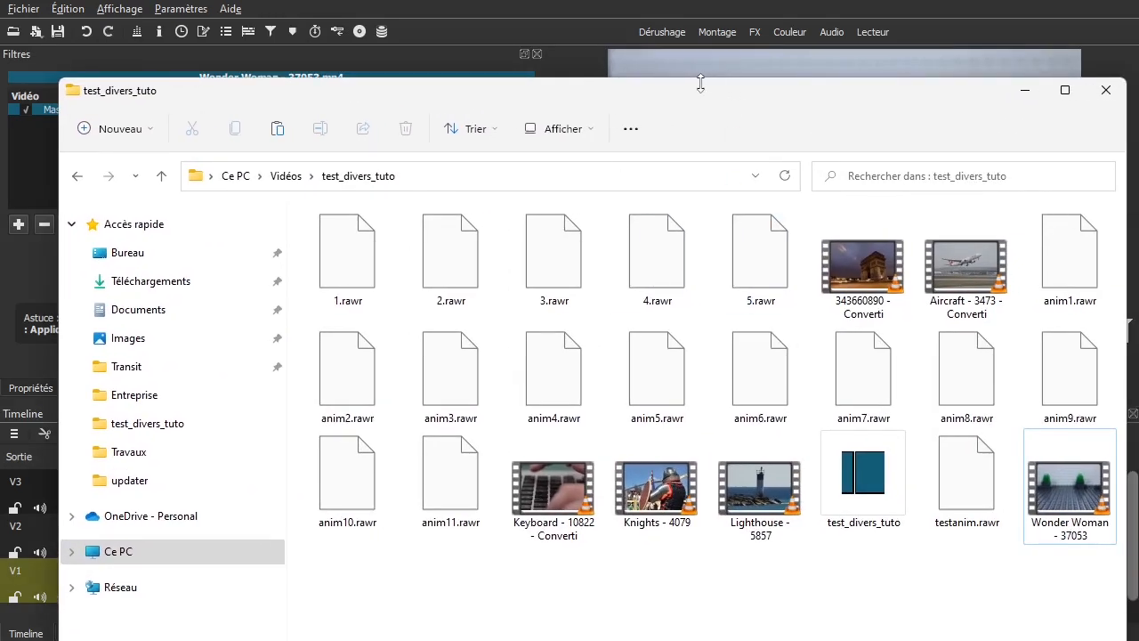
left_click_drag(692, 98, 1138, 134)
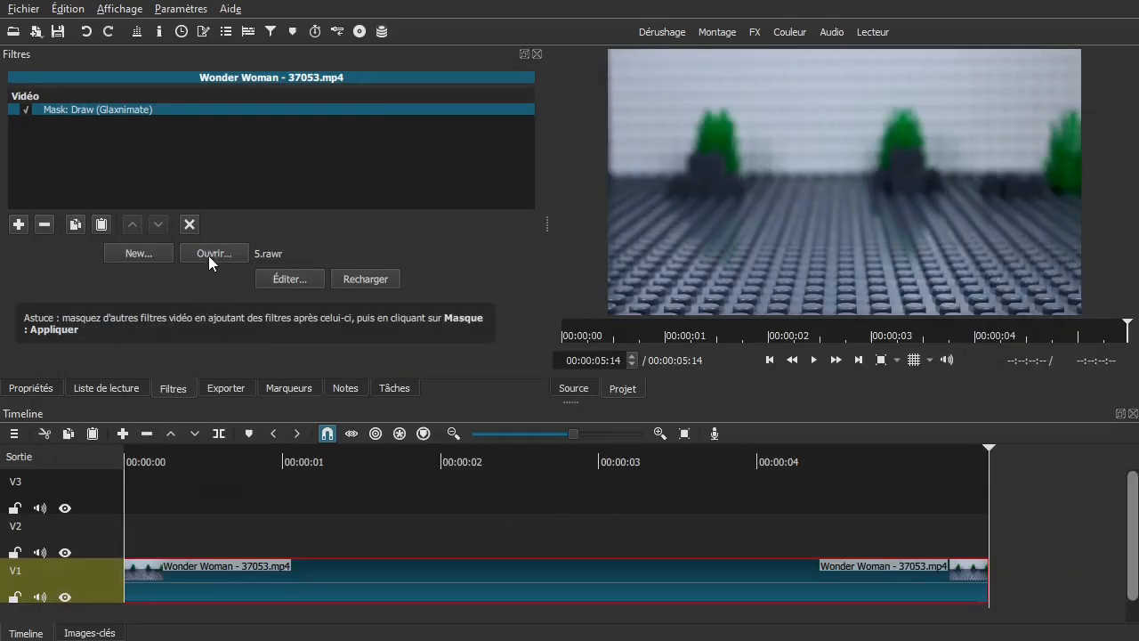
left_click(44, 225)
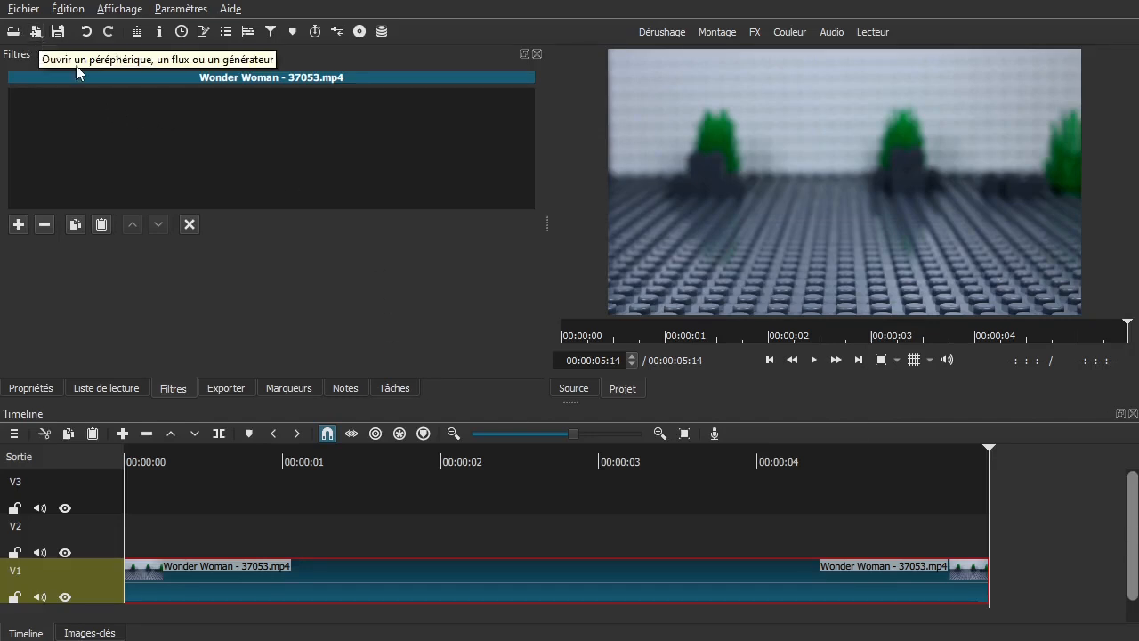
Step: Add 5.rawr from the test_divers_tuto folder to the playlist and place it at the start of track V2
left_click(117, 387)
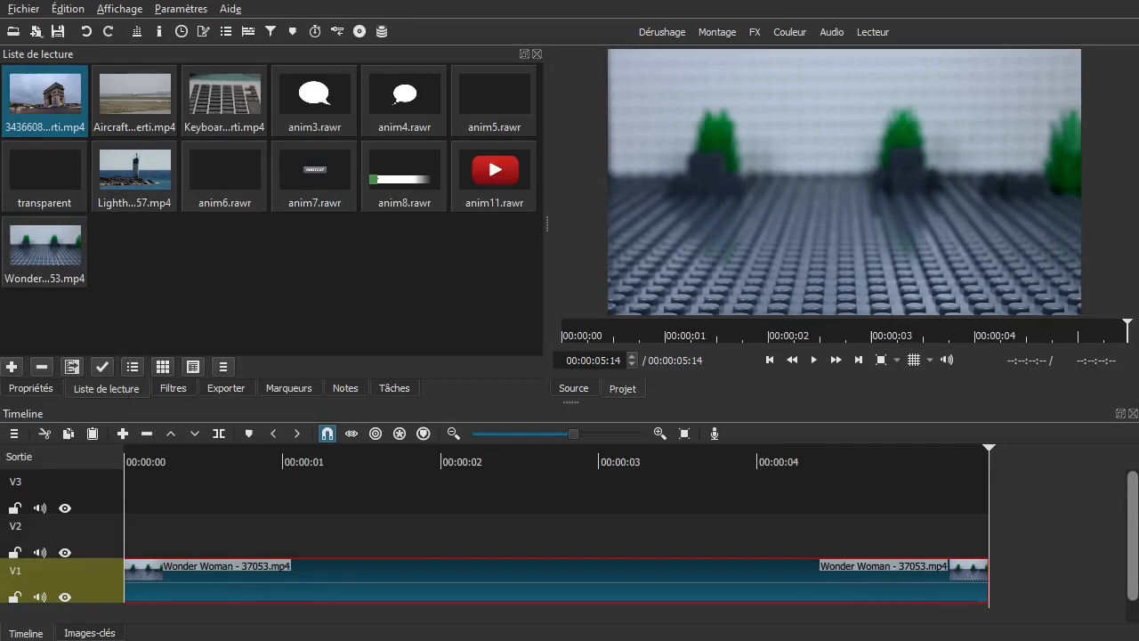
left_click_drag(719, 327, 241, 298)
left_click_drag(137, 246, 210, 520)
left_click_drag(452, 534, 362, 539)
Step: Scrub through the timeline to check that the cyan shape covers the sword, and stop at 00:00:01:09
left_click(314, 498)
left_click(361, 495)
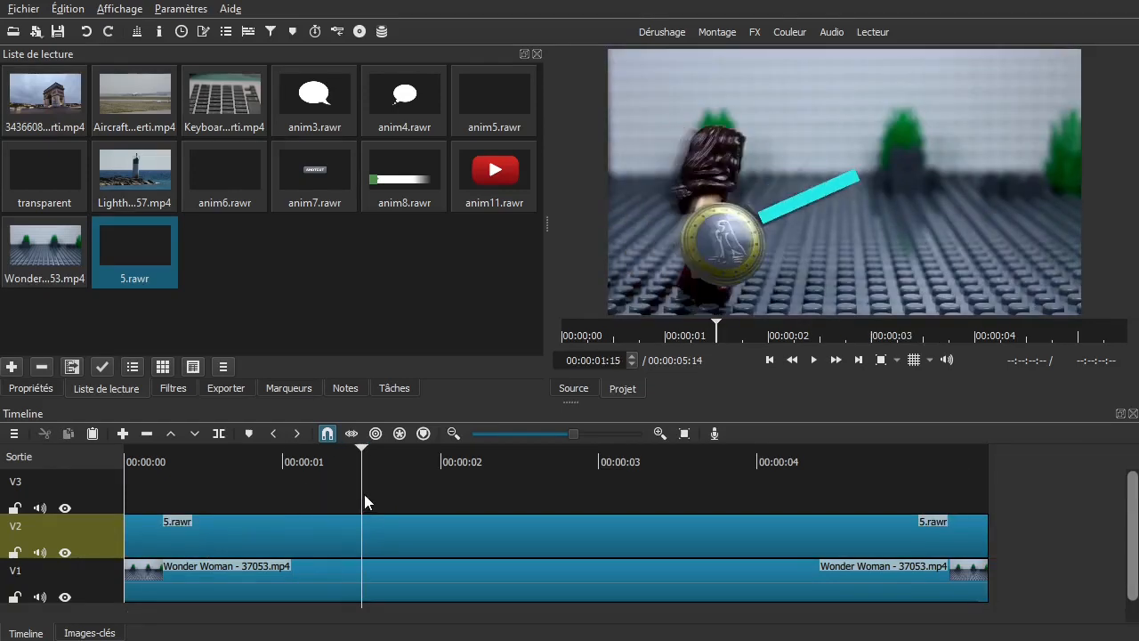
left_click_drag(301, 481, 656, 453)
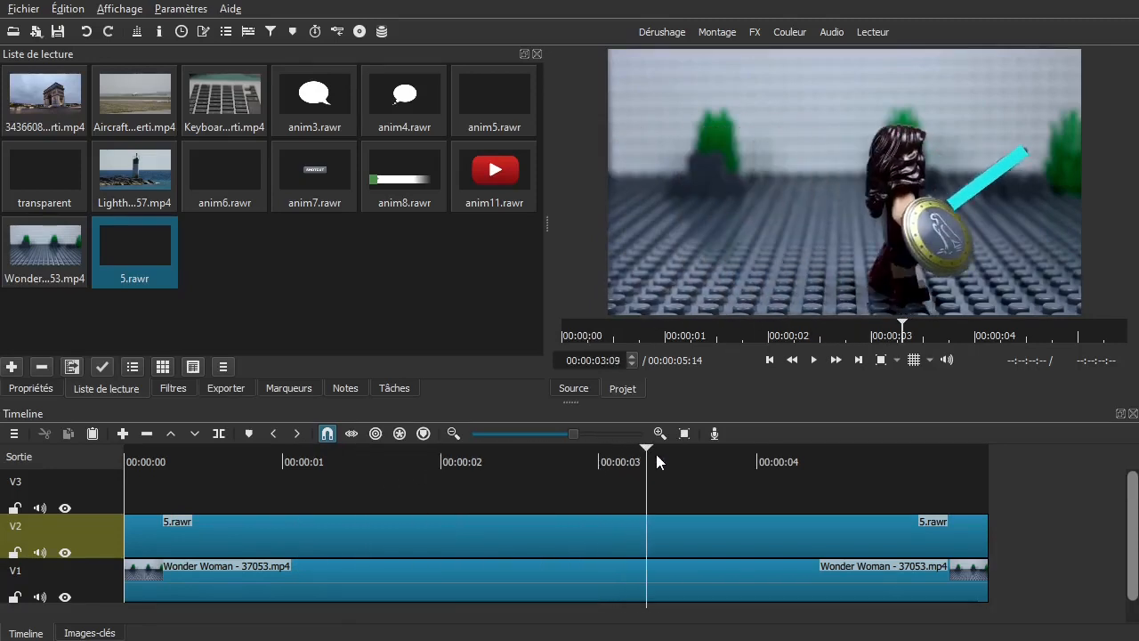
left_click_drag(206, 478, 120, 496)
left_click_drag(208, 477, 329, 490)
Step: Try the Flou: Dimensions filter on the 5.rawr clip with a width of 15.9 %, and remove it
left_click(307, 537)
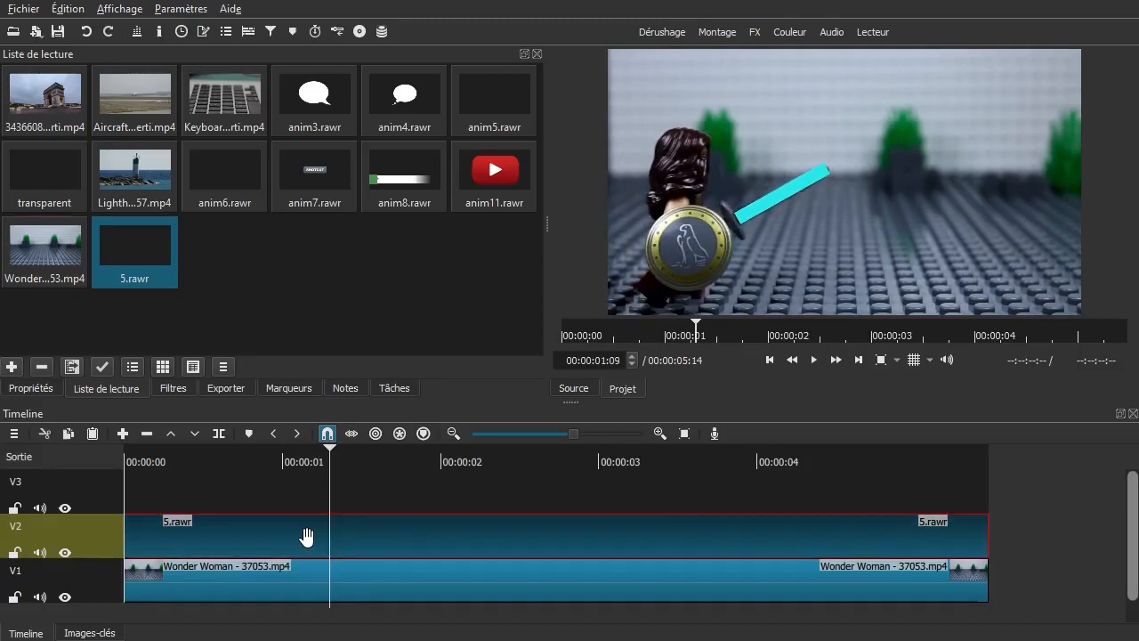
left_click(173, 387)
left_click(15, 225)
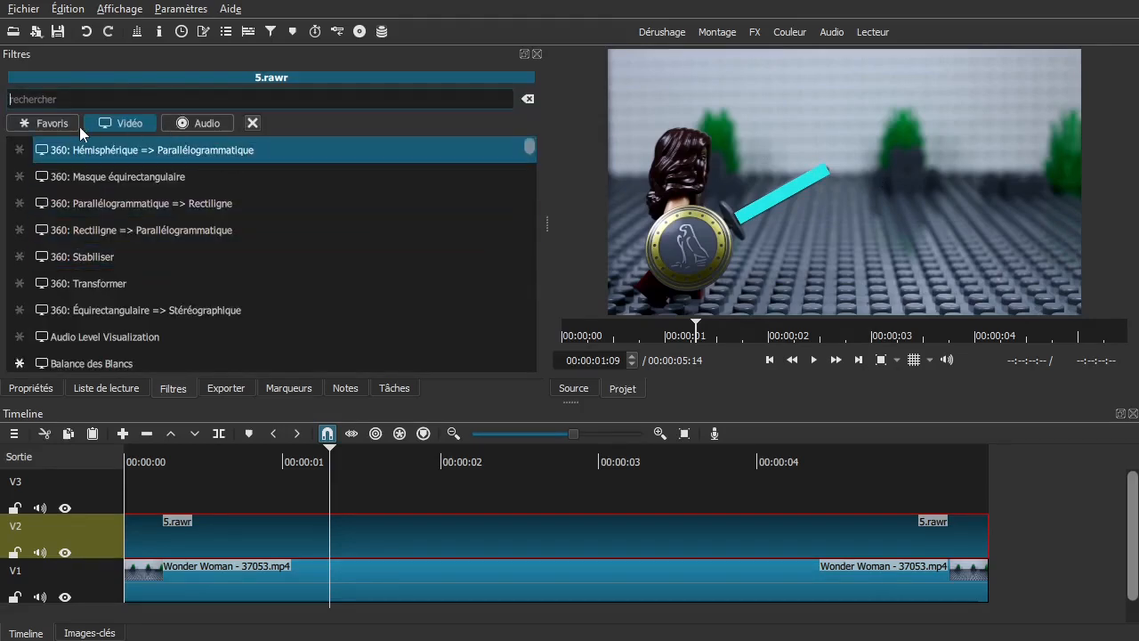
scroll(165, 263, "down", 5)
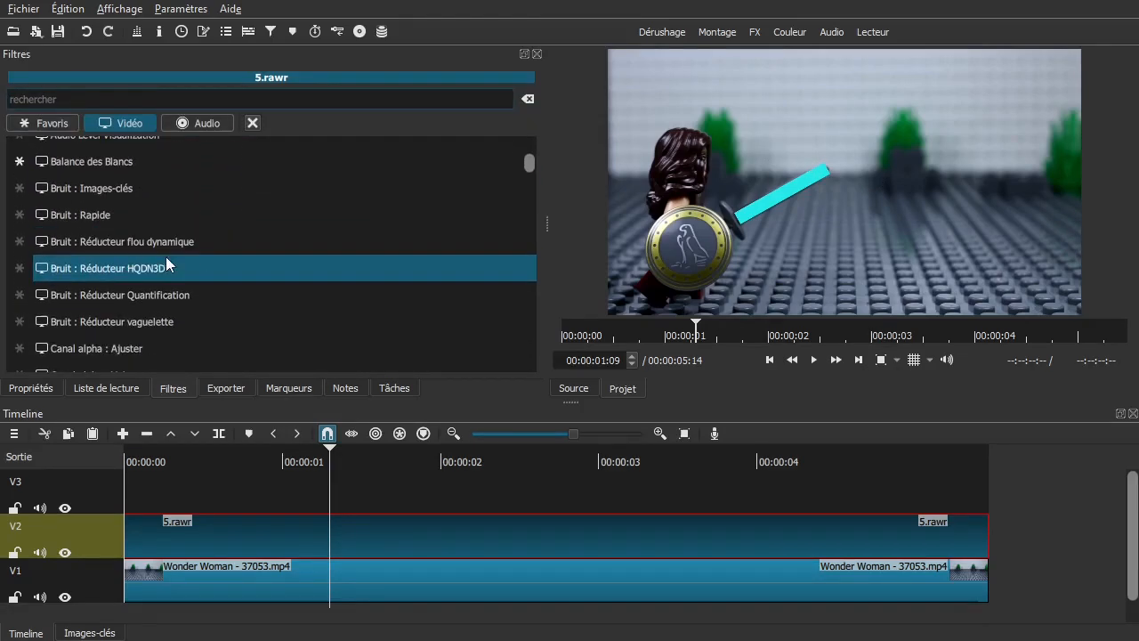
scroll(182, 264, "down", 4)
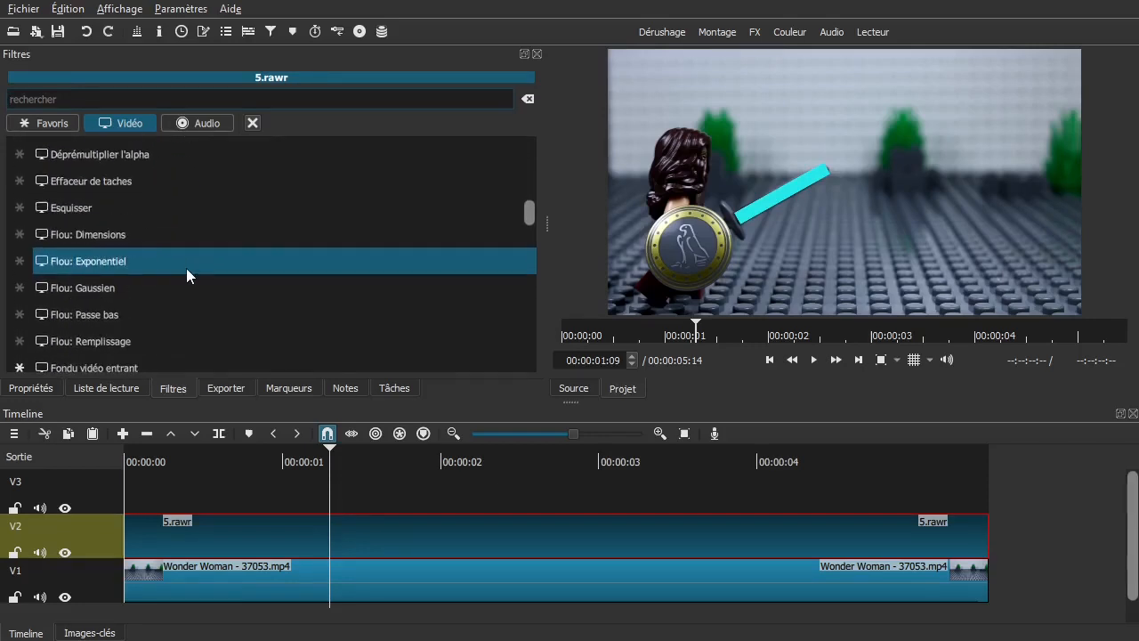
left_click(137, 239)
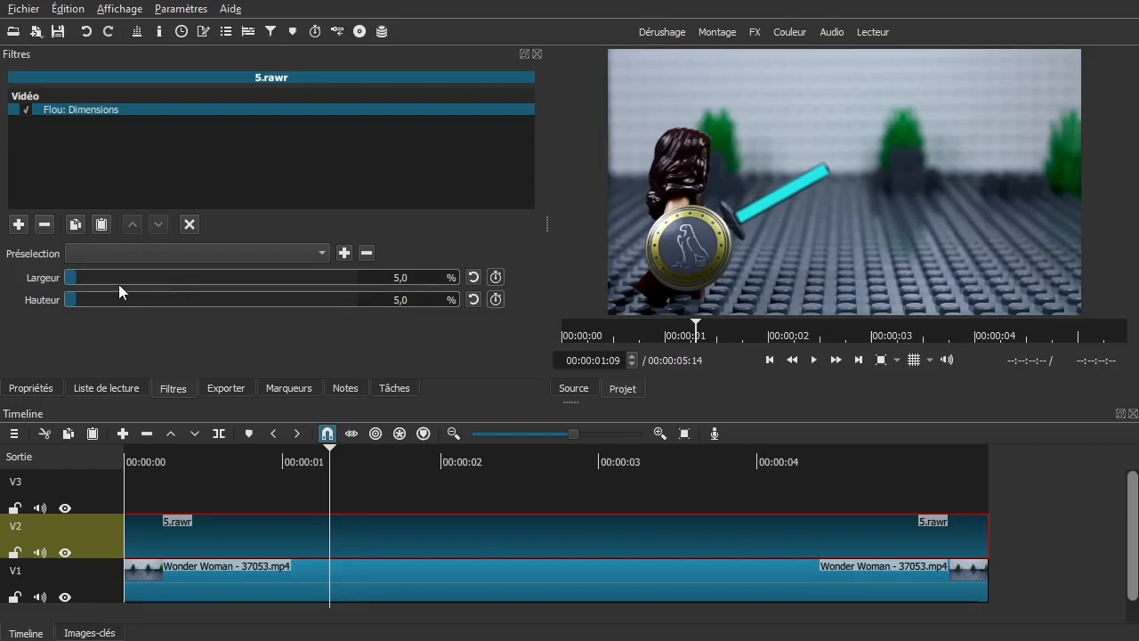
left_click_drag(81, 275, 111, 276)
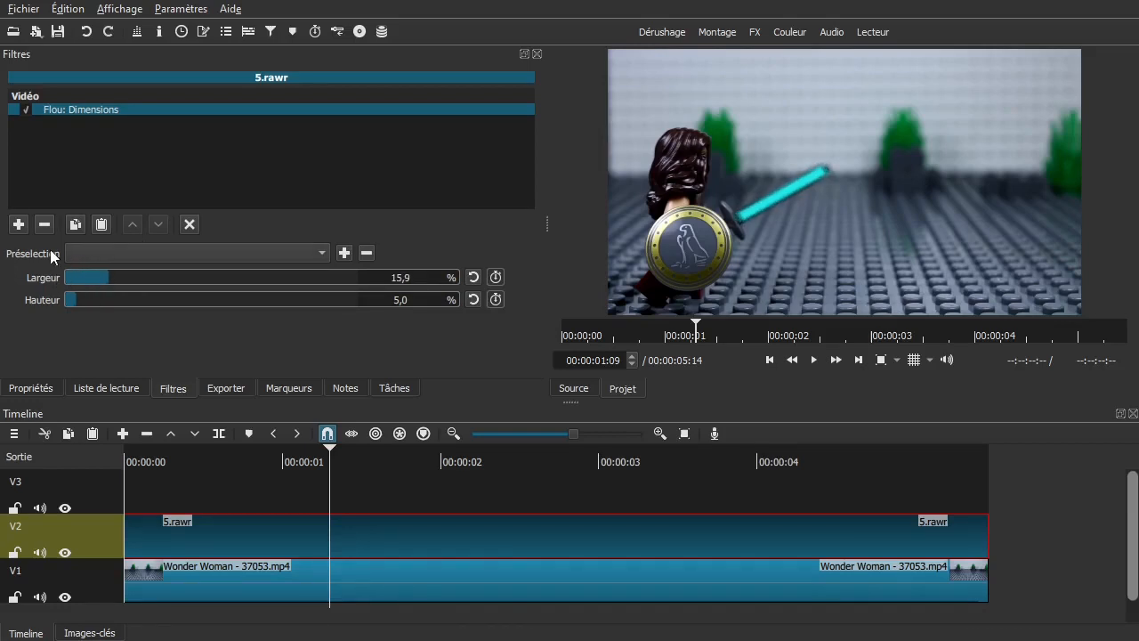
left_click(44, 224)
Step: Try the Canal alpha : Ajuster filter in Flou mode on the 5.rawr clip, adjust its amount, and remove it
left_click(19, 224)
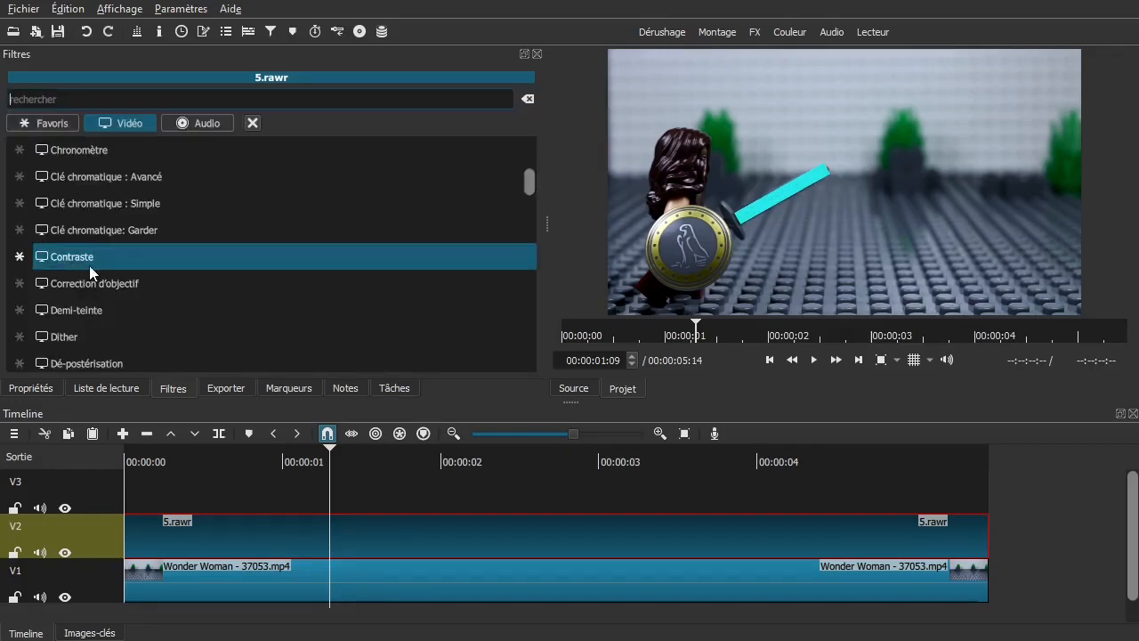
scroll(160, 264, "up", 5)
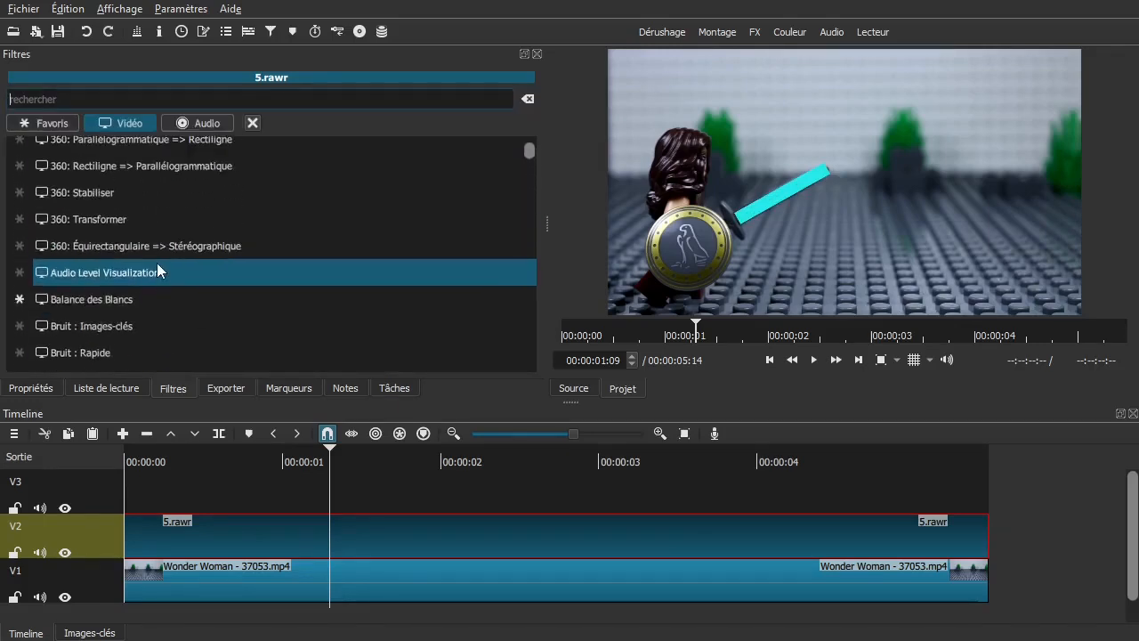
scroll(178, 267, "up", 2)
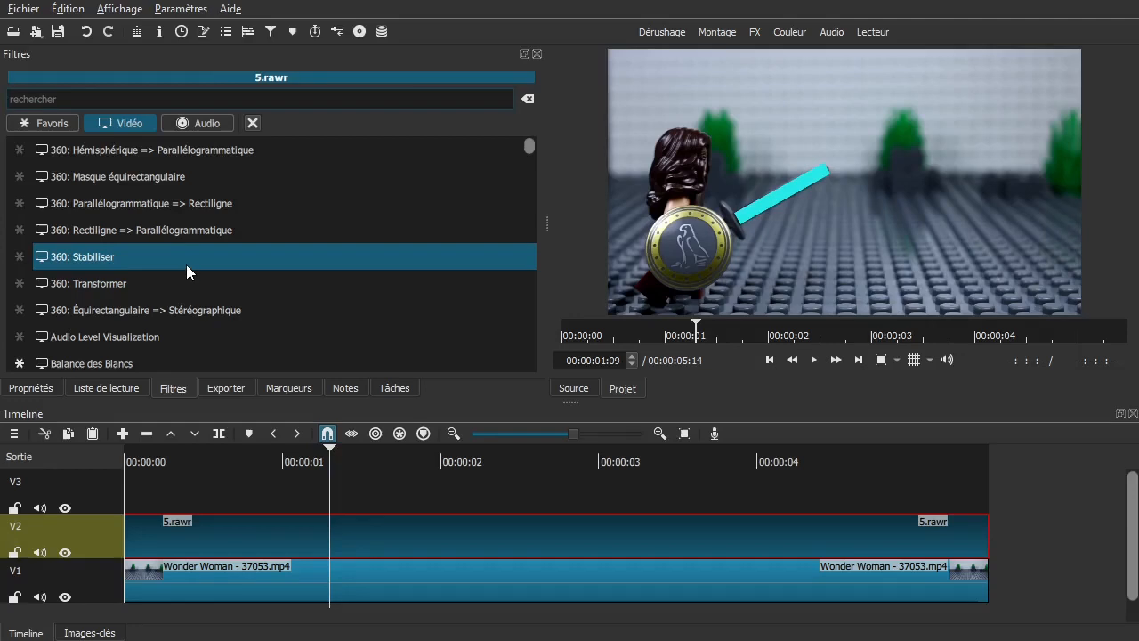
scroll(187, 265, "down", 3)
scroll(188, 267, "down", 3)
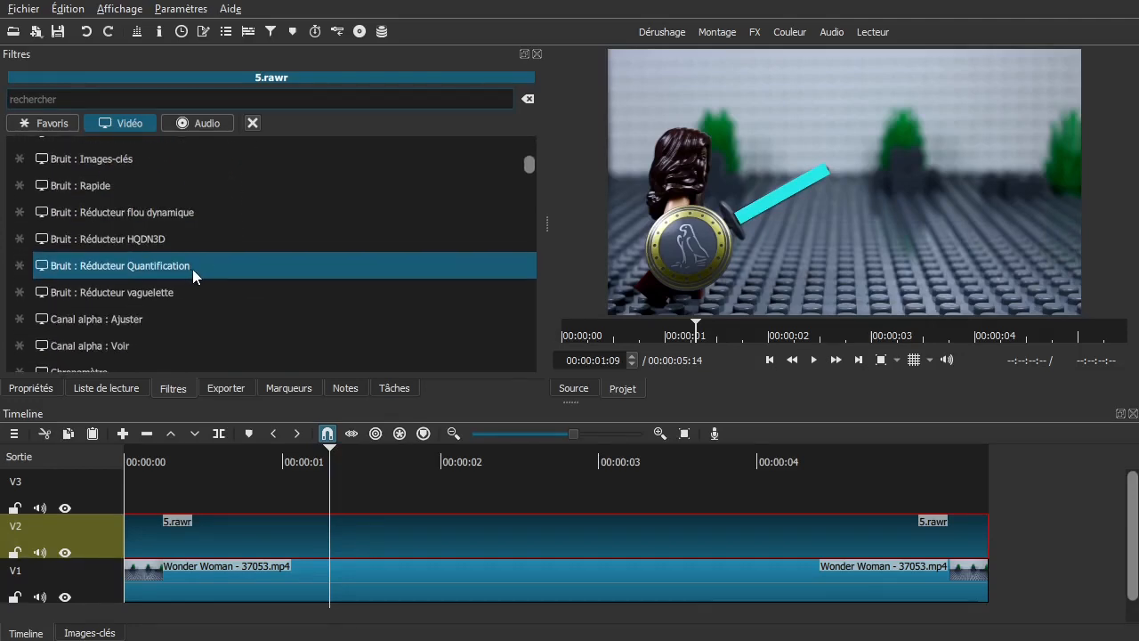
left_click(187, 317)
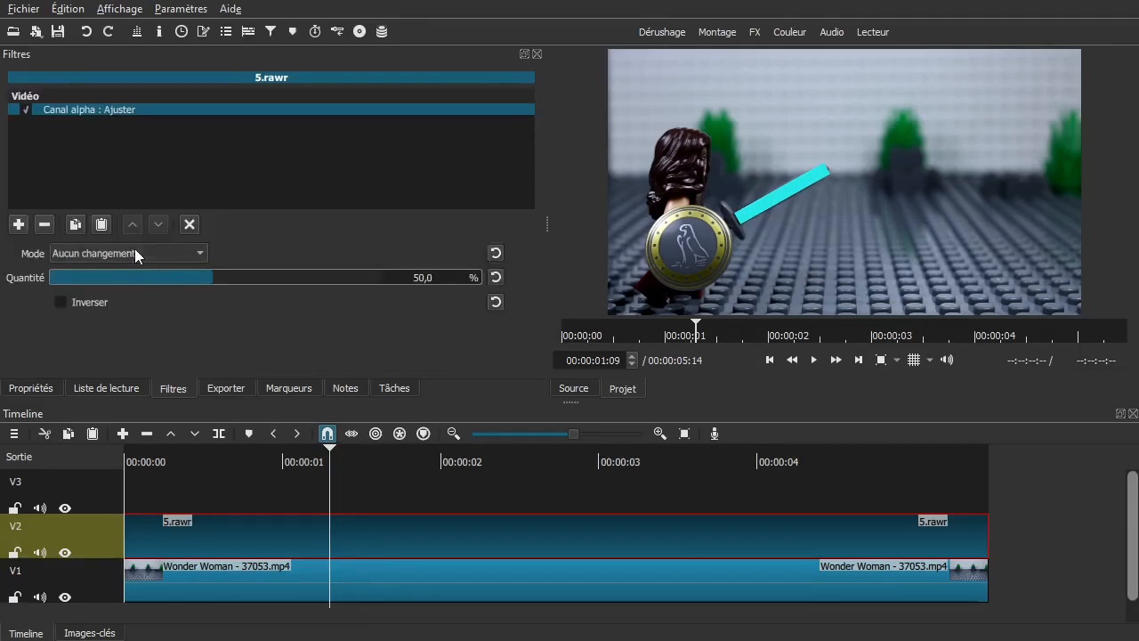
left_click(135, 248)
left_click(113, 251)
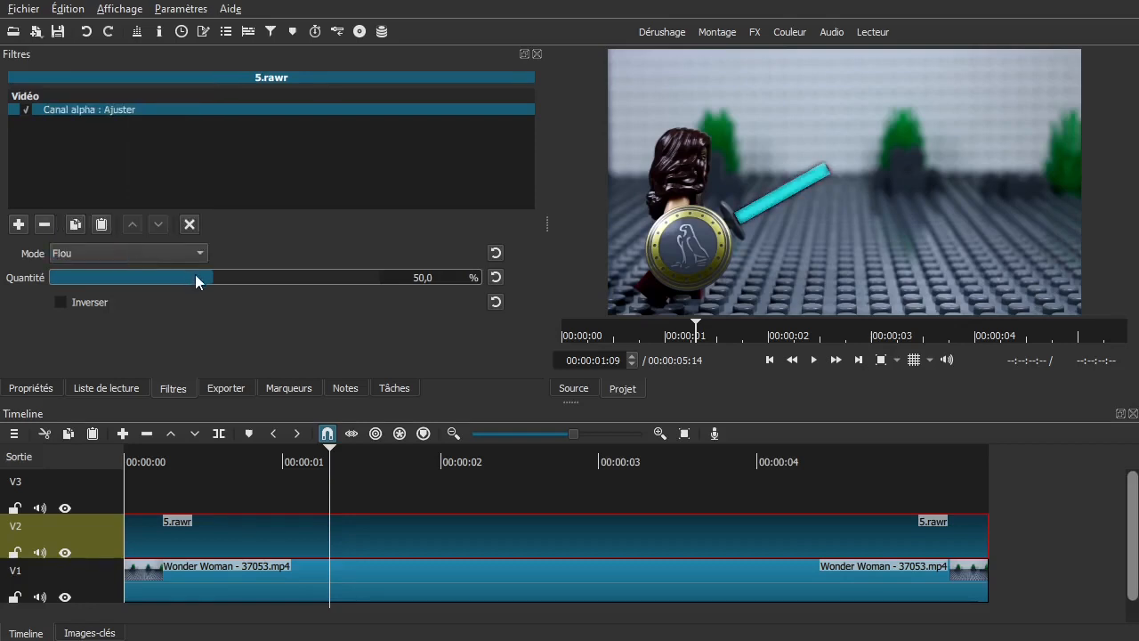
left_click_drag(247, 277, 220, 276)
left_click(45, 225)
Step: Add the Éclat filter to the 5.rawr clip and set its blur to 76 %
left_click(17, 224)
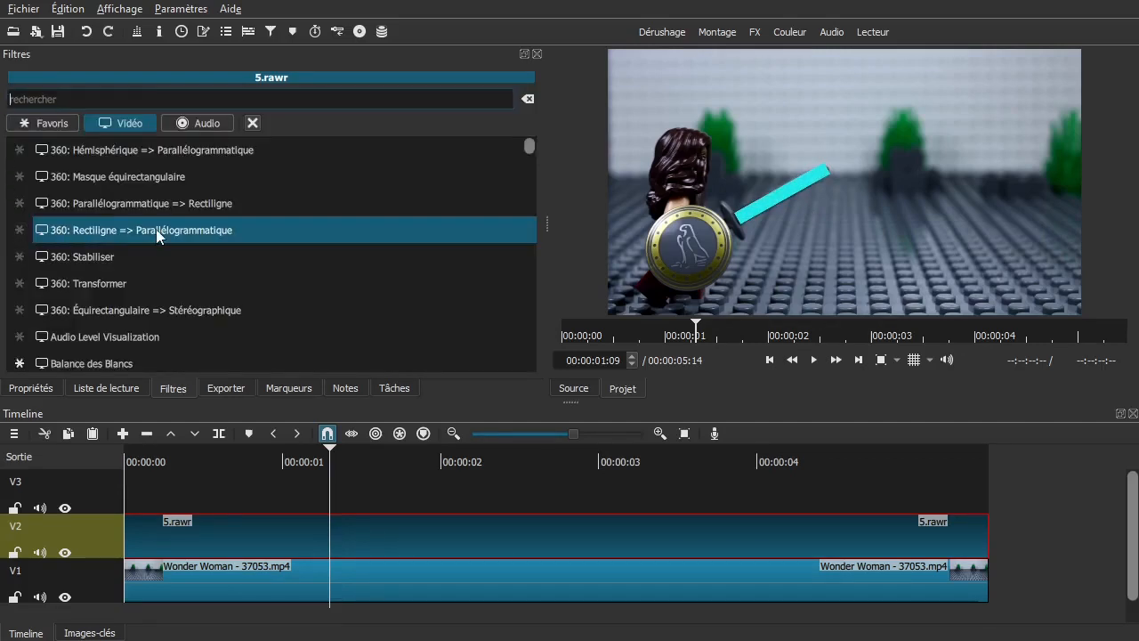
scroll(157, 249, "down", 20)
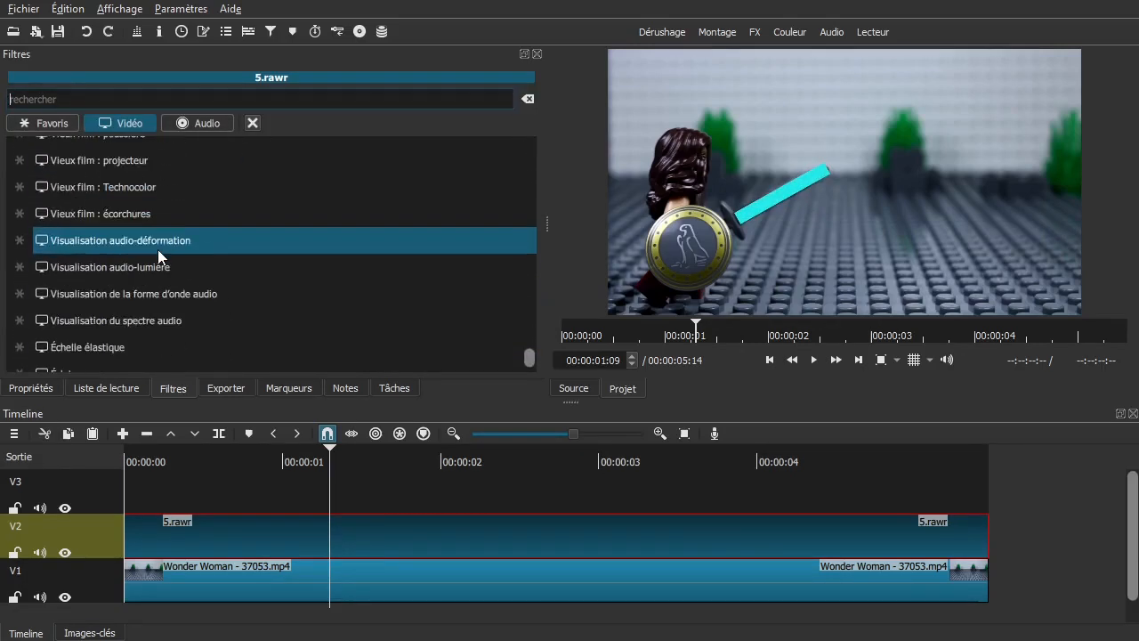
left_click(111, 336)
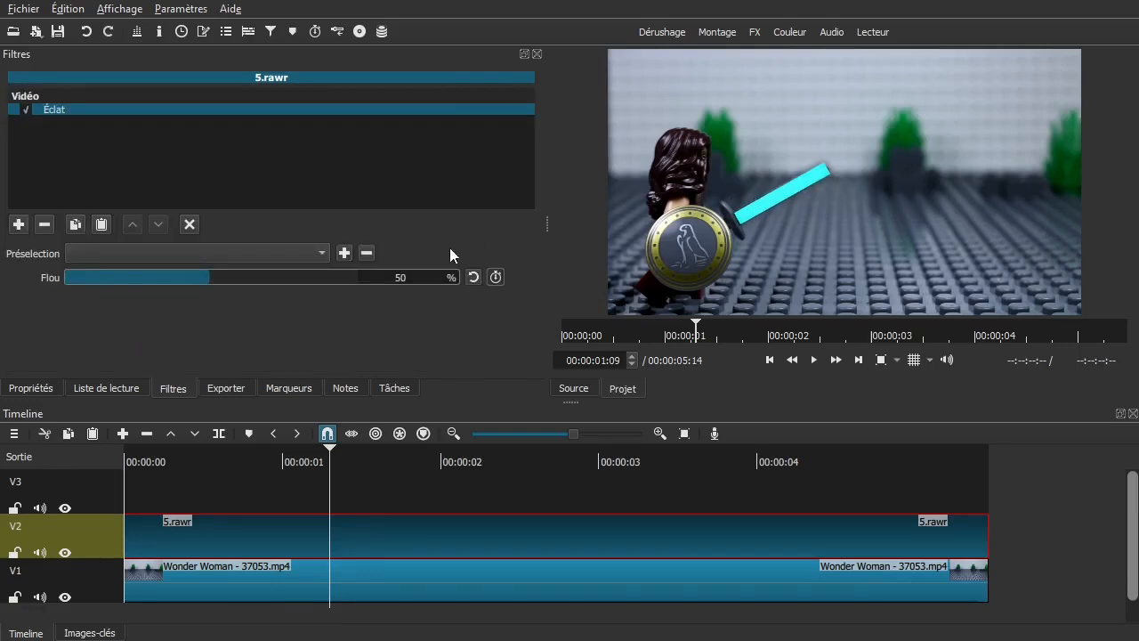
left_click_drag(243, 283, 286, 277)
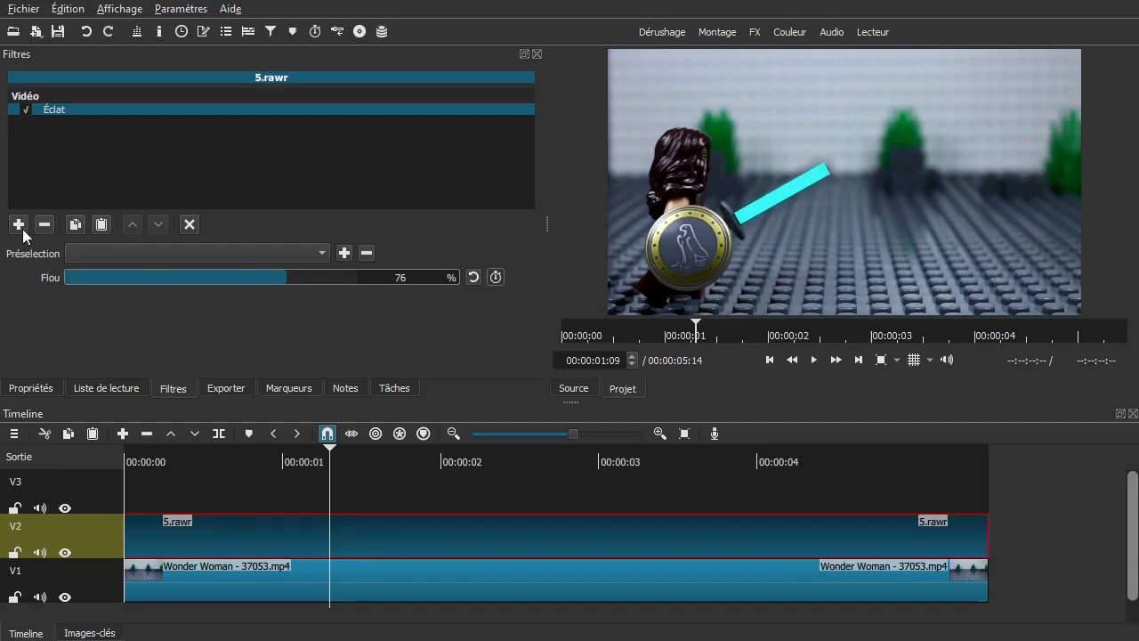
Step: Add the Flou: Gaussien filter to the 5.rawr clip and set its amount to 9.9 %
left_click(19, 225)
scroll(124, 299, "down", 3)
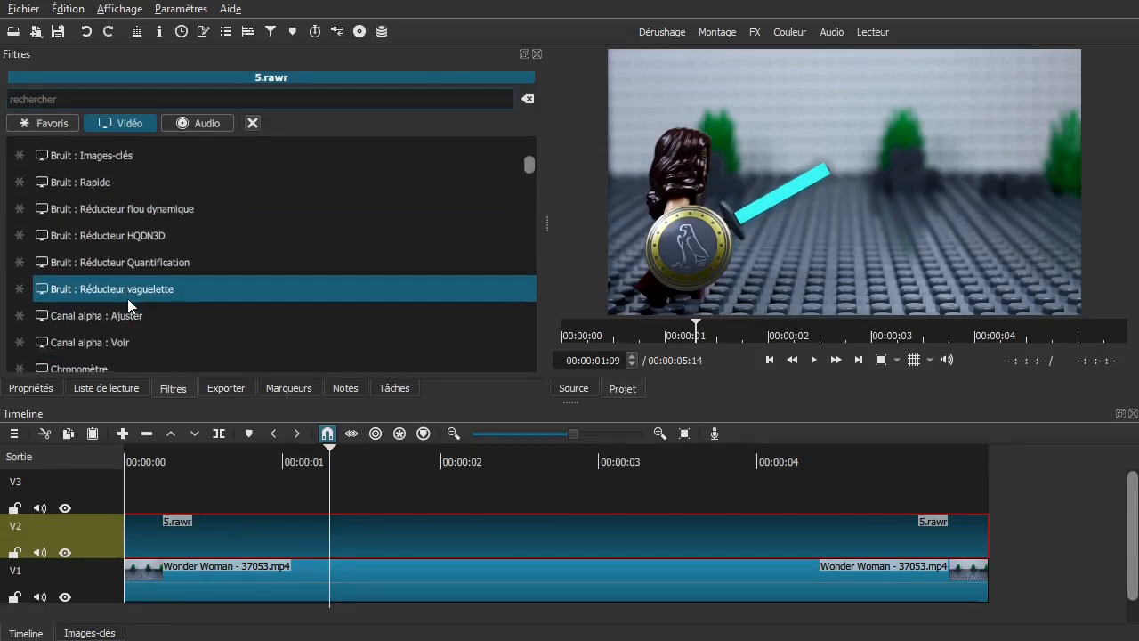
scroll(127, 305, "down", 4)
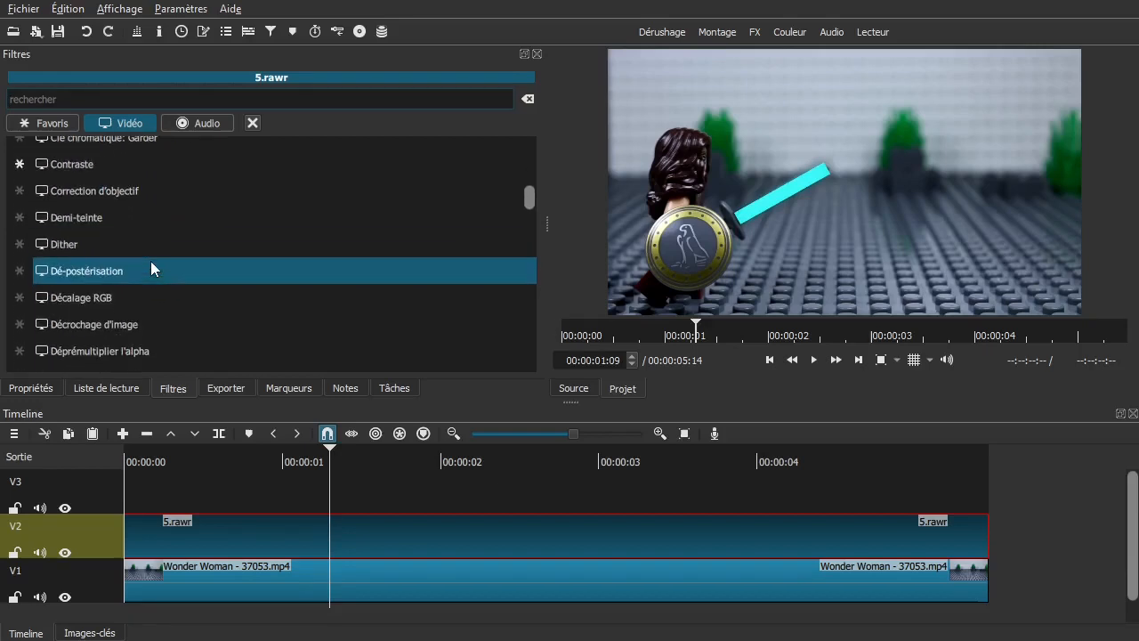
scroll(151, 260, "down", 3)
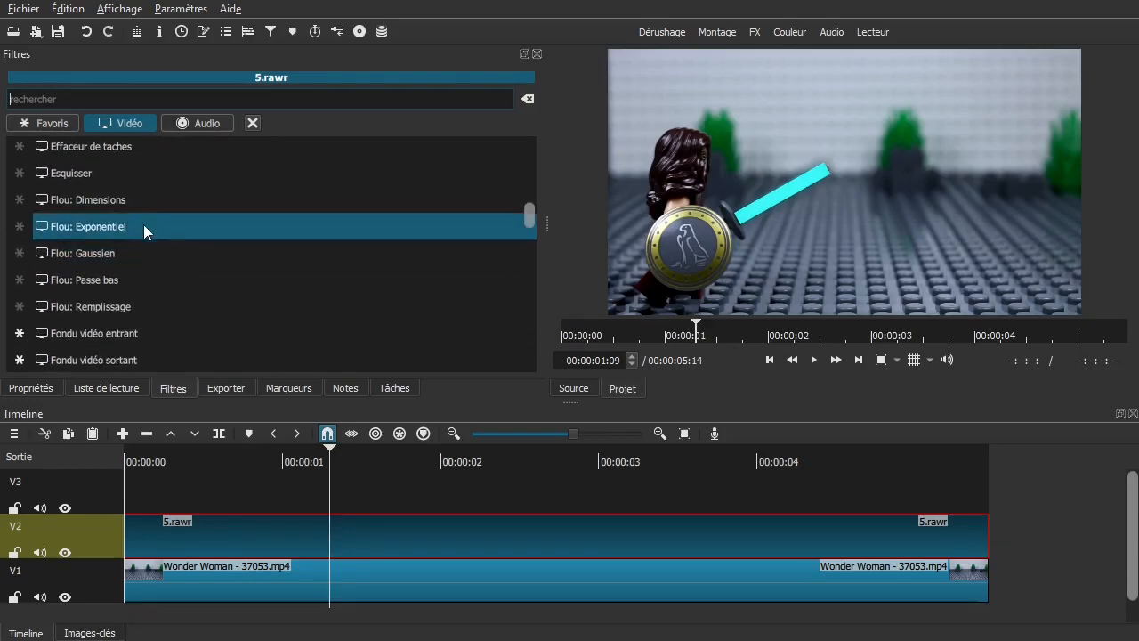
left_click(133, 256)
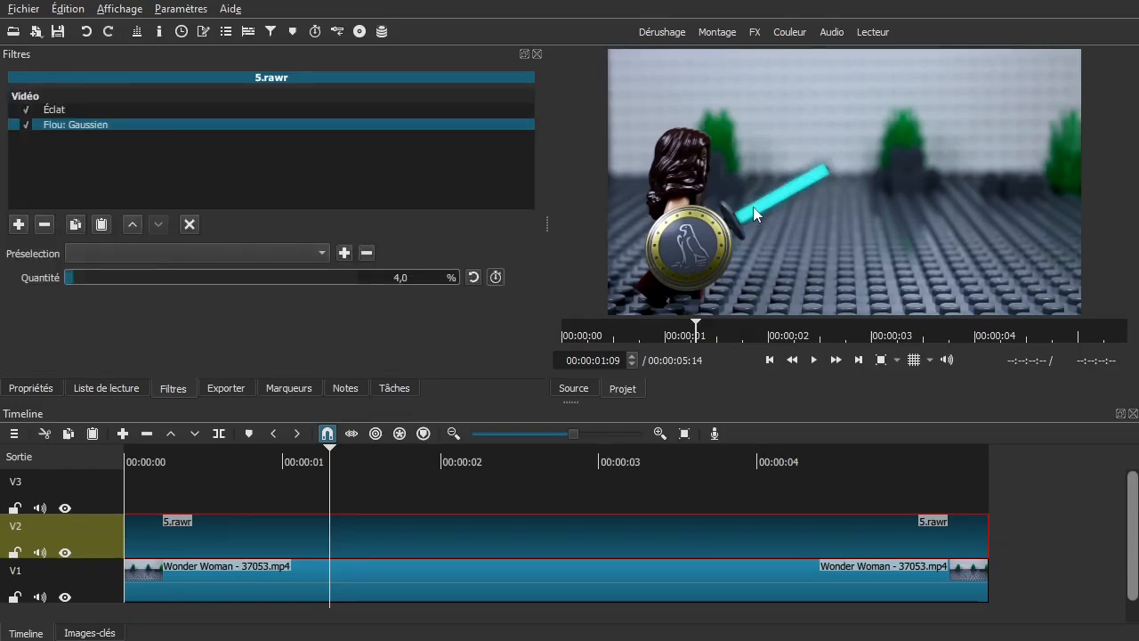
mouse_move(93, 273)
left_mouse_down()
mouse_move(115, 275)
mouse_move(91, 277)
left_mouse_up()
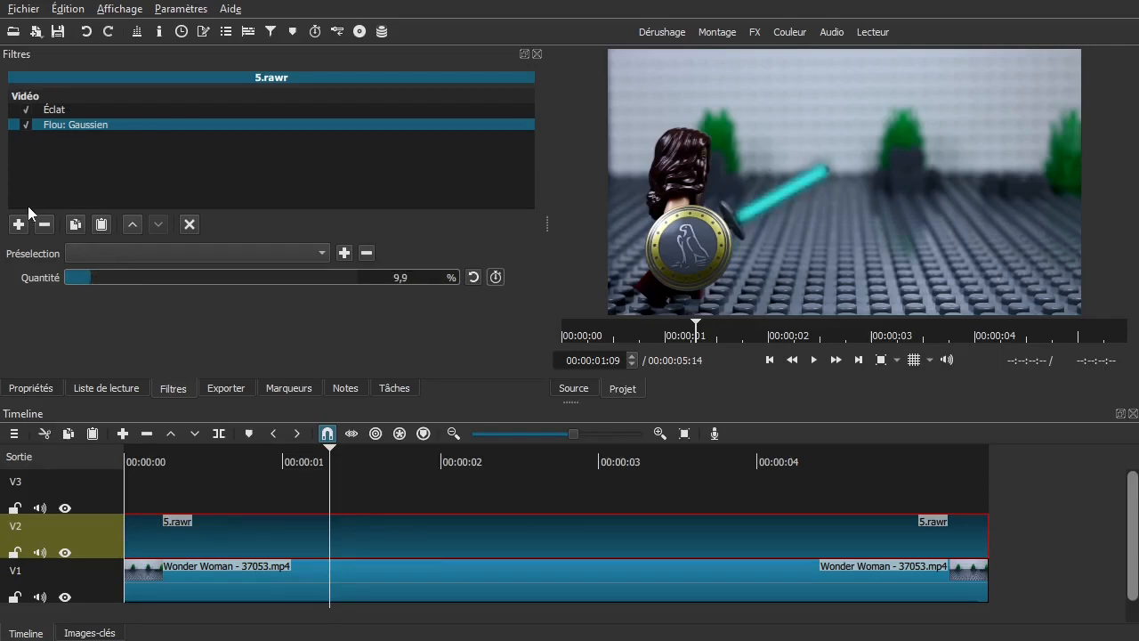
Step: Move the Flou: Gaussien filter above Éclat and set its amount to 3.6 %
left_click(131, 224)
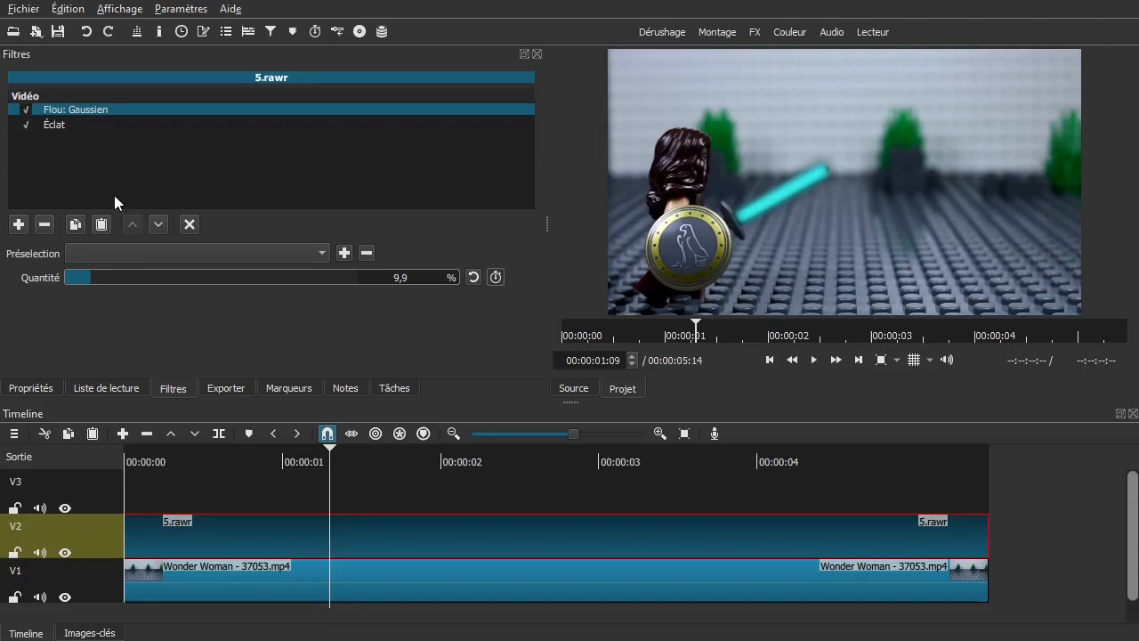
mouse_move(100, 275)
left_mouse_down()
mouse_move(125, 277)
mouse_move(87, 276)
left_mouse_up()
mouse_move(74, 278)
left_mouse_down()
mouse_move(160, 269)
mouse_move(73, 275)
left_mouse_up()
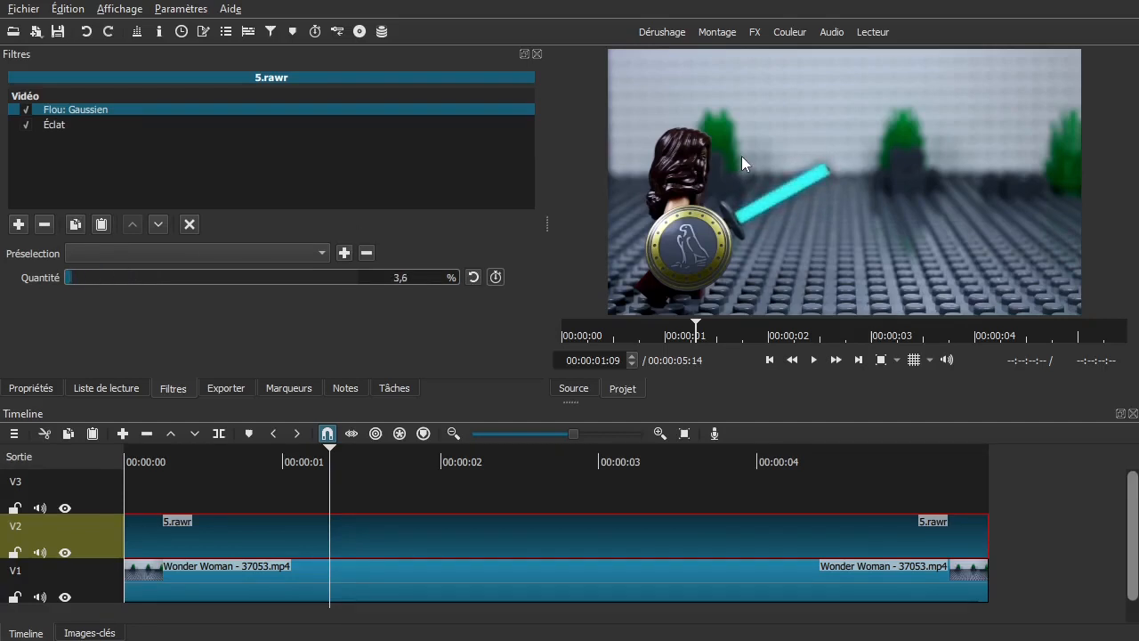
Step: Add the Luminosité filter to the 5.rawr clip and set its level to 200 %
left_click(19, 224)
scroll(144, 260, "down", 3)
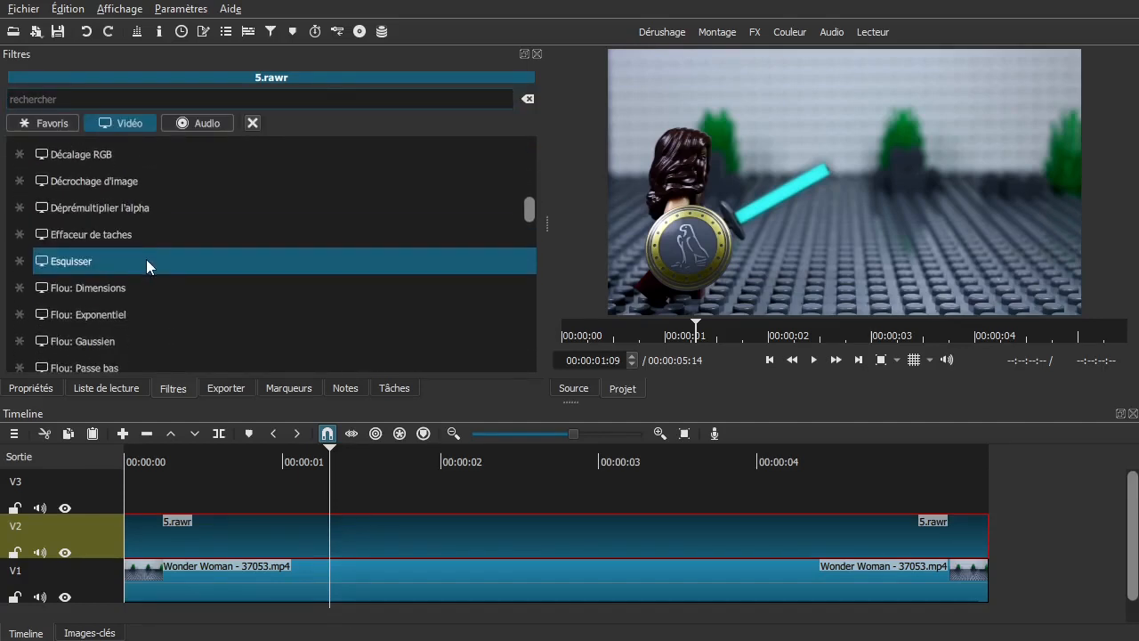
scroll(145, 259, "down", 3)
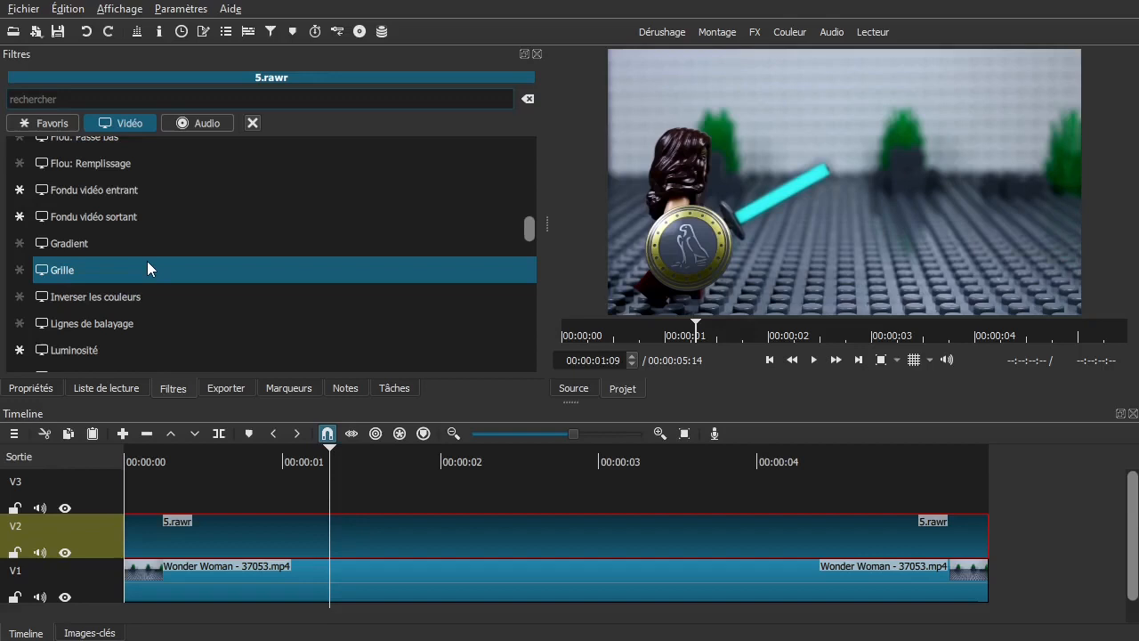
scroll(146, 260, "down", 2)
left_click(143, 240)
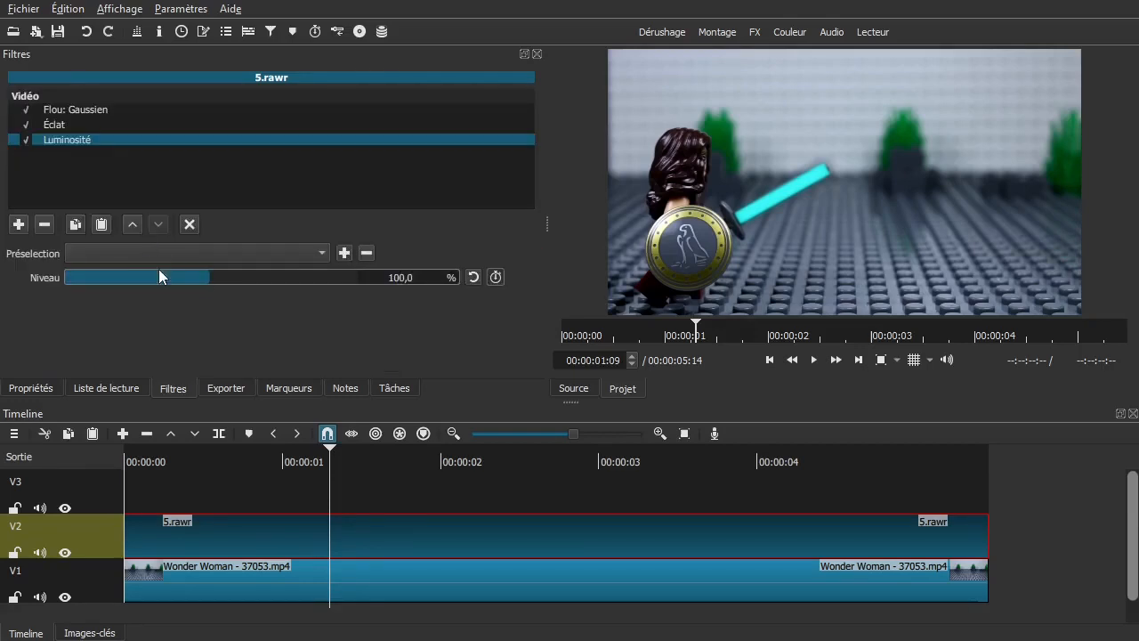
left_click_drag(219, 274, 364, 273)
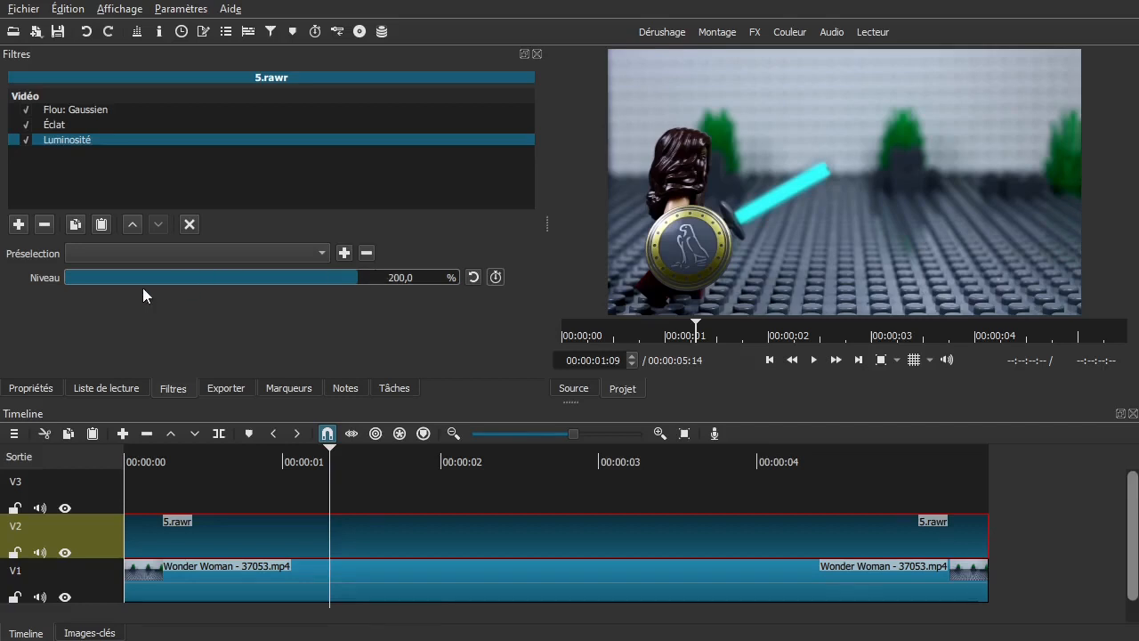
Step: Try the Mosaïque filter on the 5.rawr clip with width 0.7 % and height 1.4 %, and remove it
left_click(18, 225)
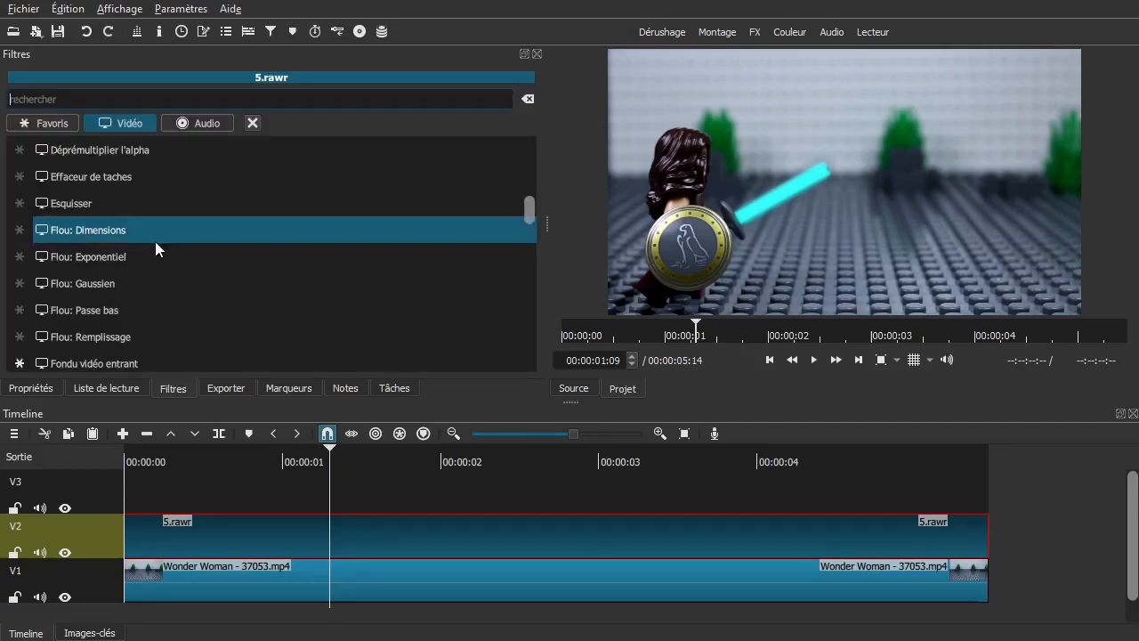
scroll(157, 290, "down", 3)
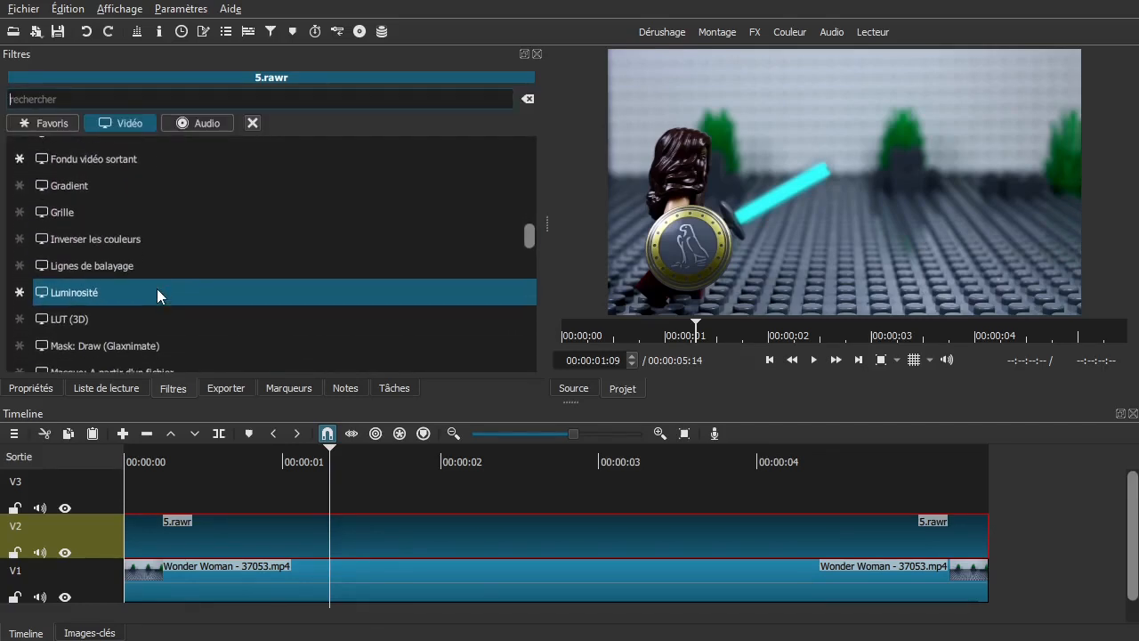
scroll(158, 286, "down", 2)
scroll(159, 286, "down", 2)
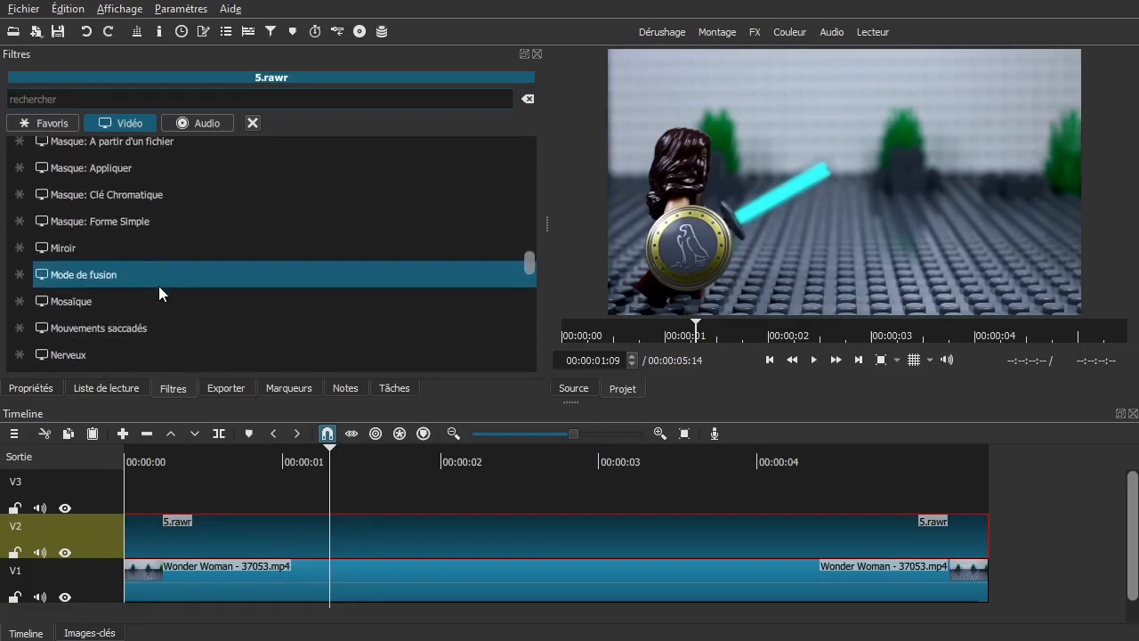
scroll(182, 263, "down", 2)
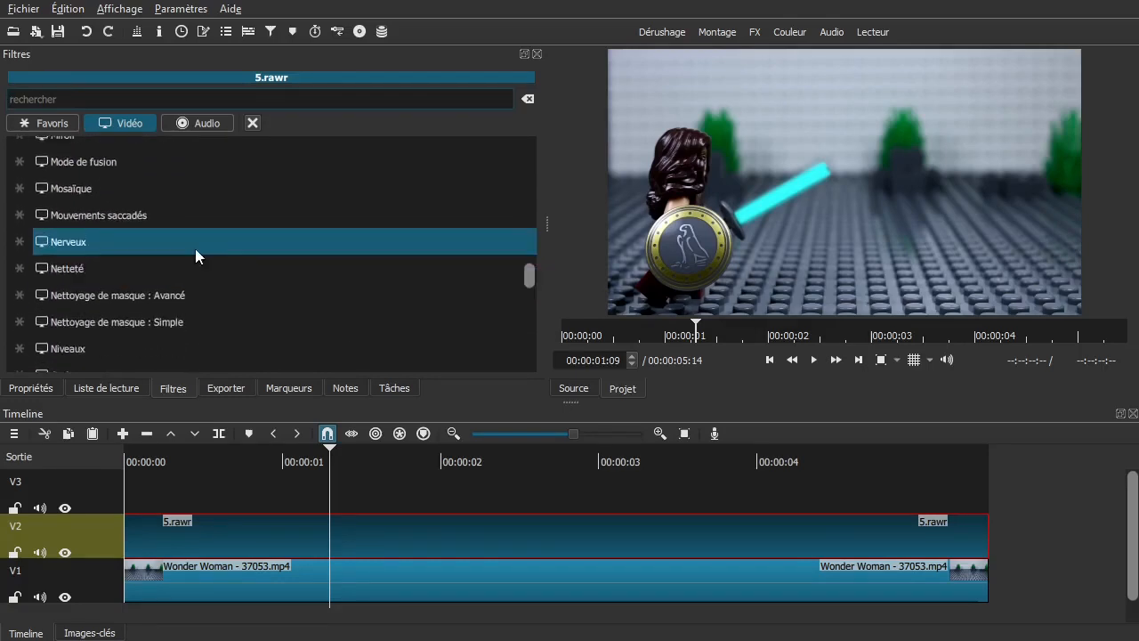
left_click(215, 193)
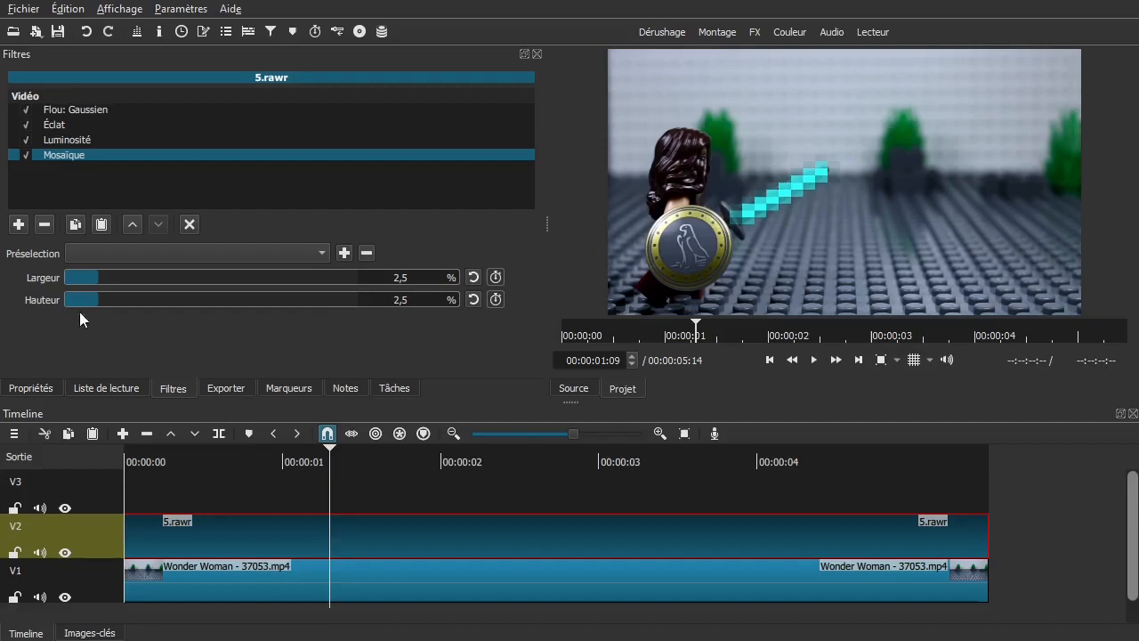
left_click_drag(139, 274, 84, 297)
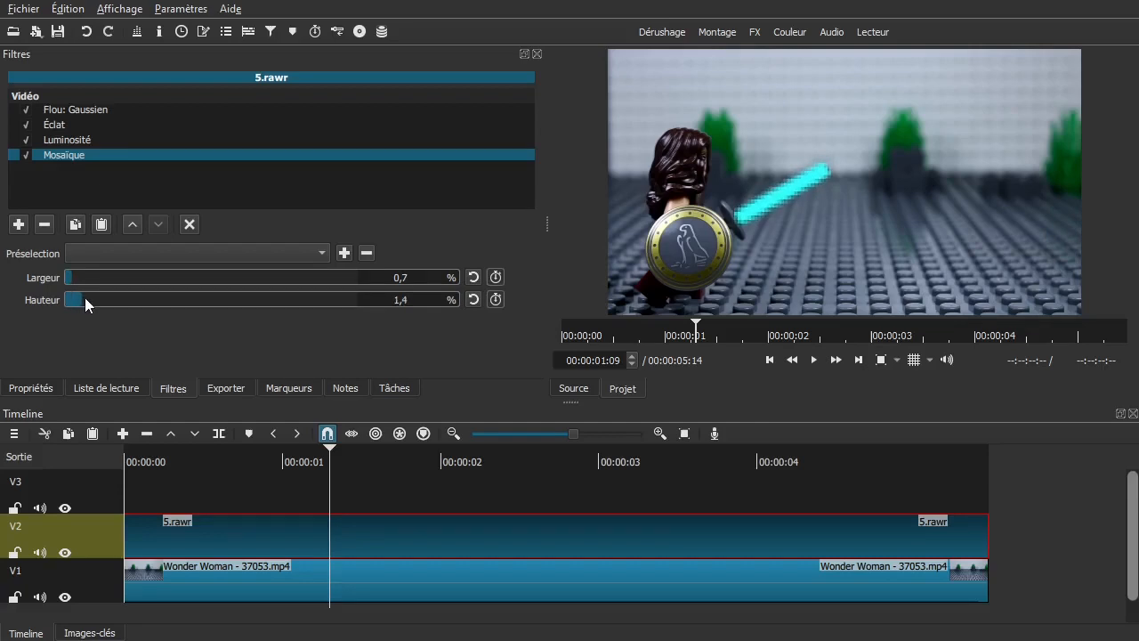
left_click(45, 225)
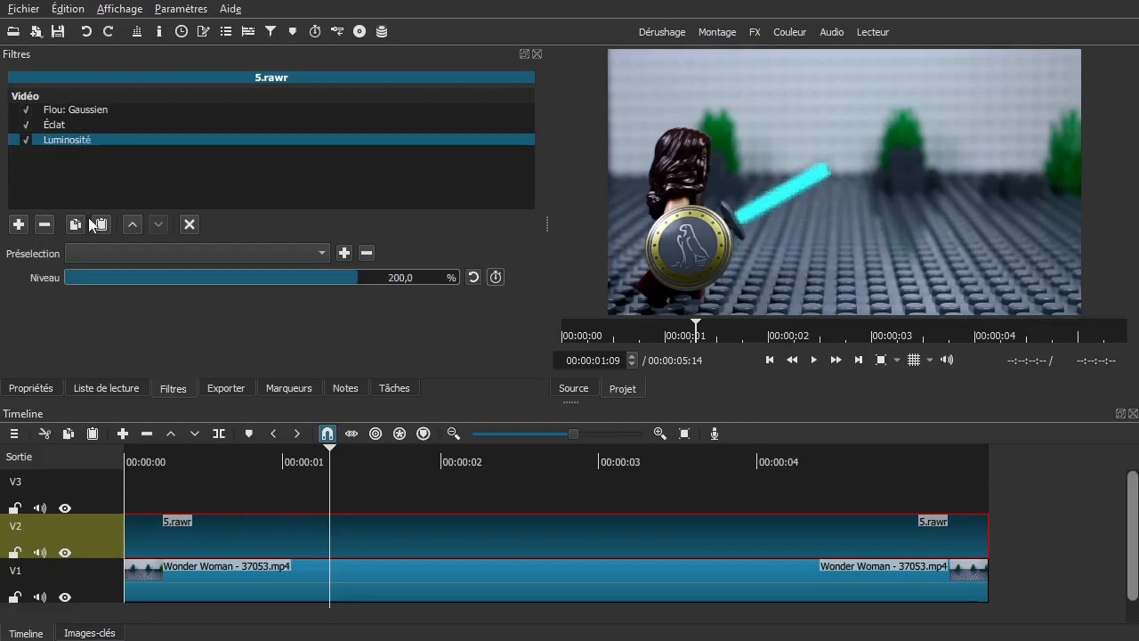
Step: Look through the video filters and add Étalonnage des Couleurs to the 5.rawr clip
left_click(18, 225)
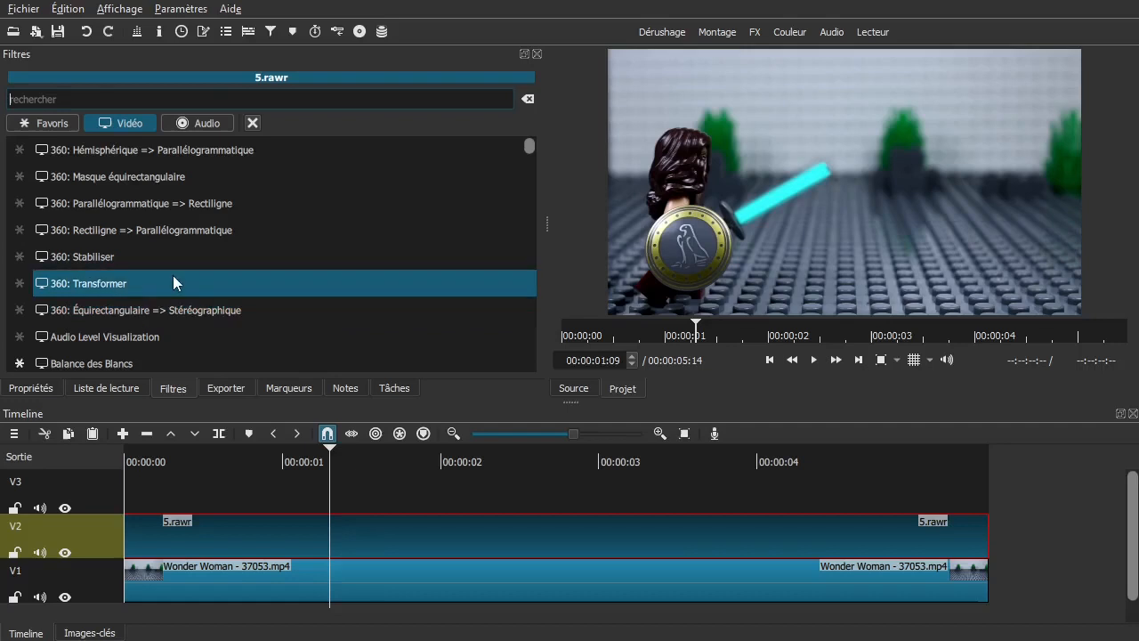
scroll(196, 276, "down", 2)
scroll(214, 227, "down", 5)
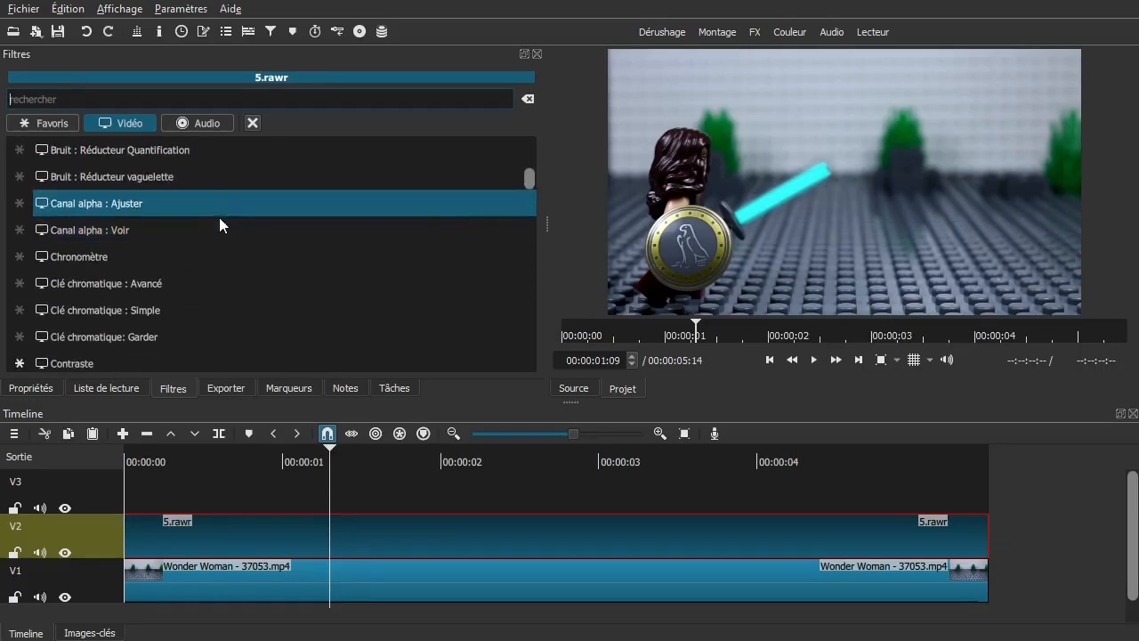
scroll(229, 271, "down", 2)
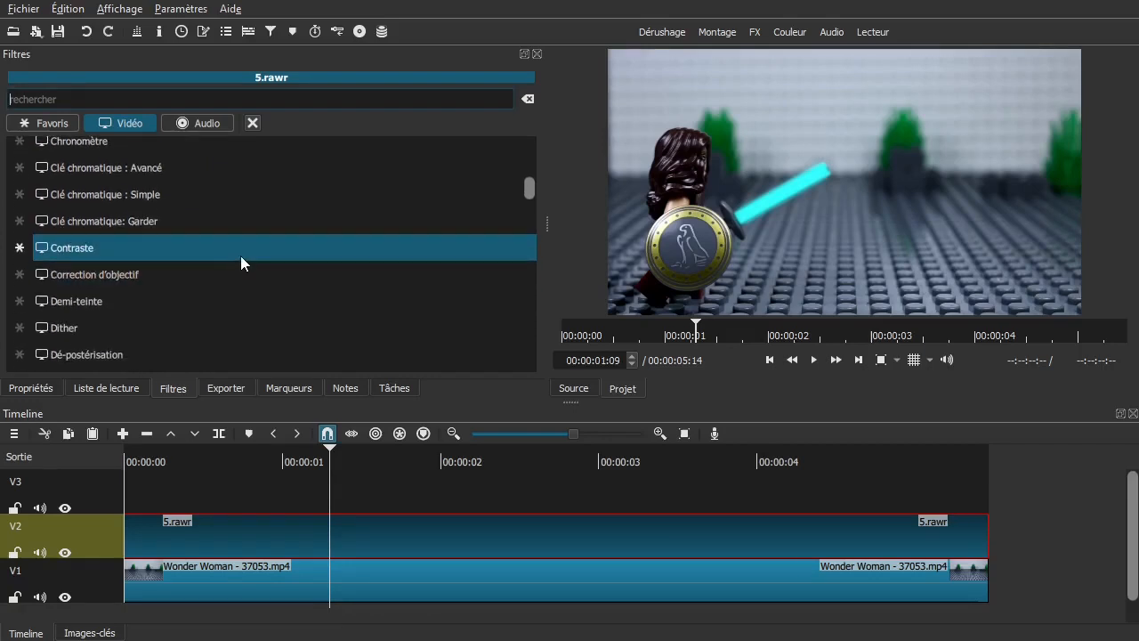
scroll(234, 258, "down", 2)
scroll(283, 267, "down", 4)
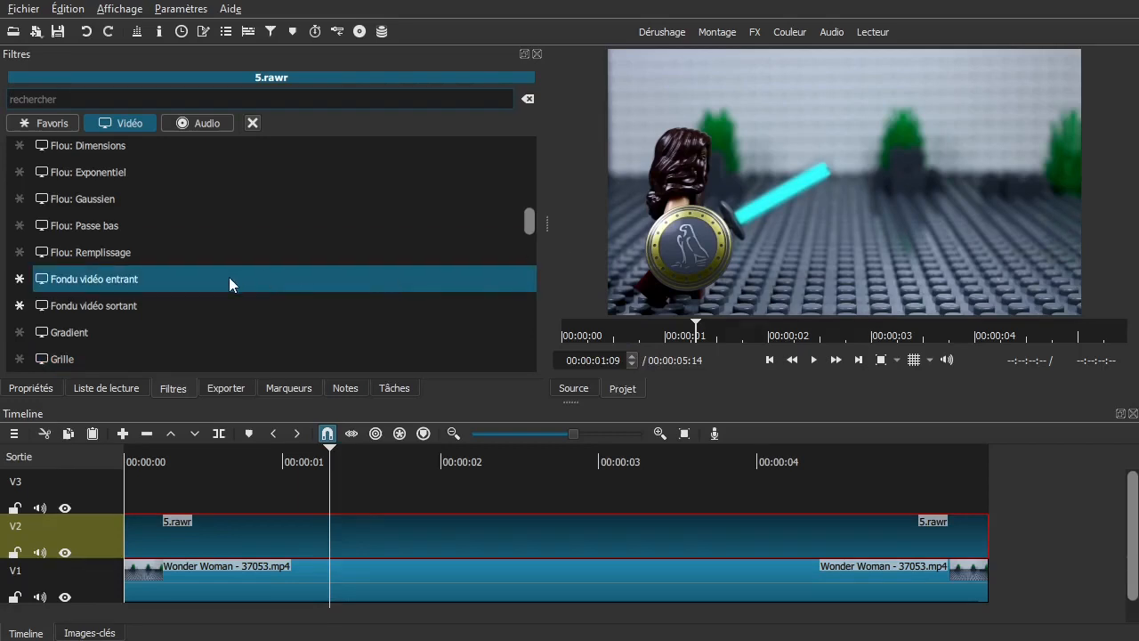
scroll(228, 277, "down", 2)
scroll(229, 263, "down", 2)
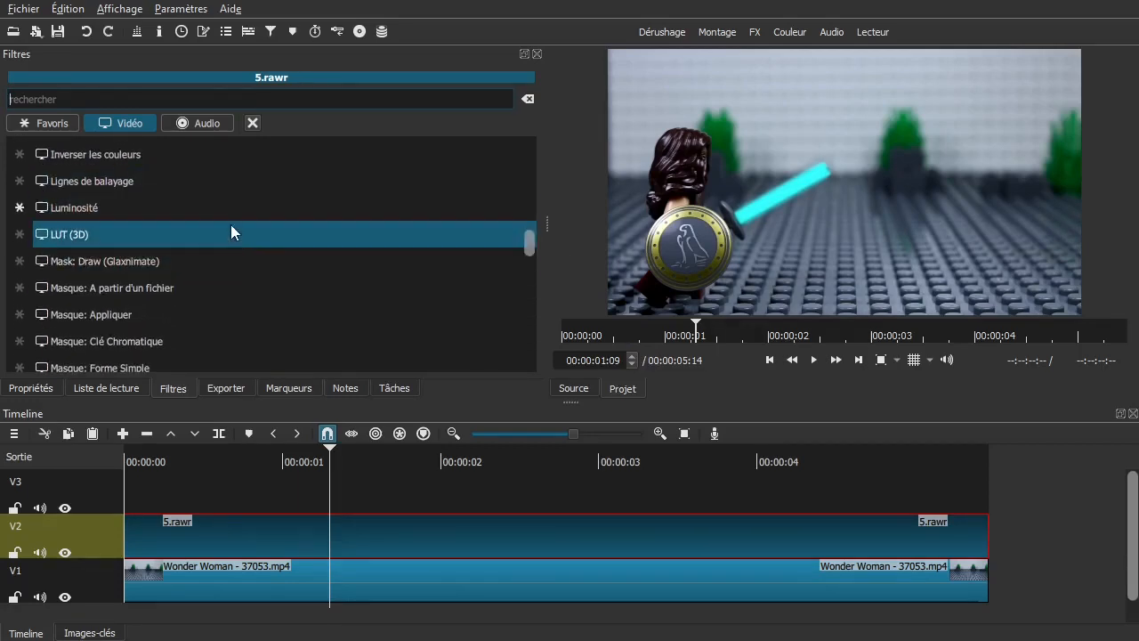
scroll(229, 245, "down", 2)
scroll(276, 200, "down", 2)
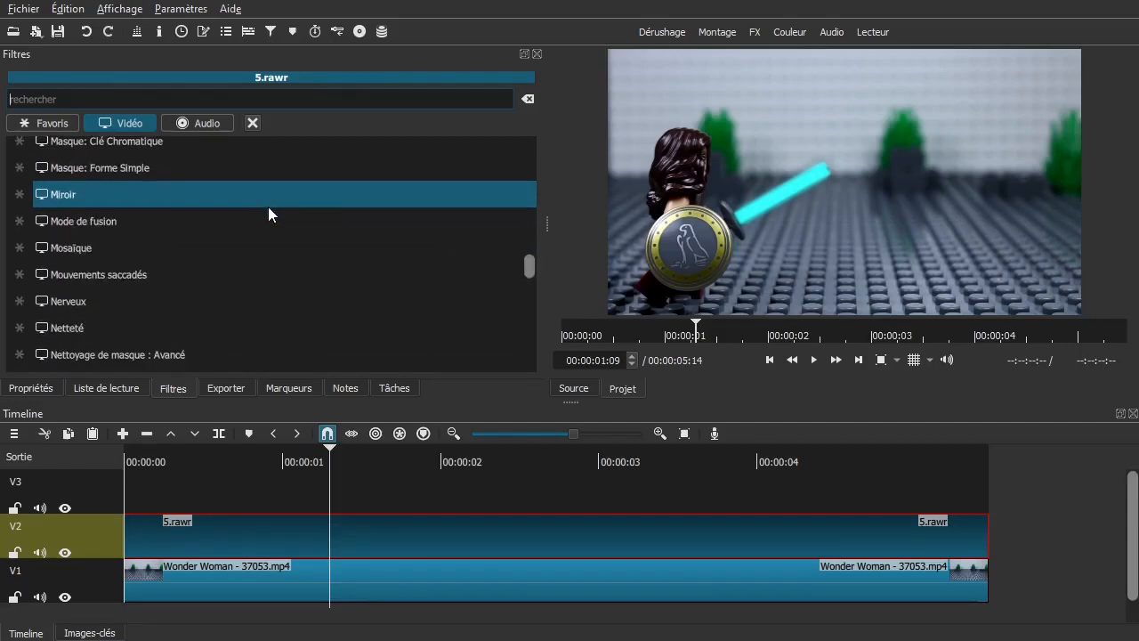
scroll(283, 202, "down", 4)
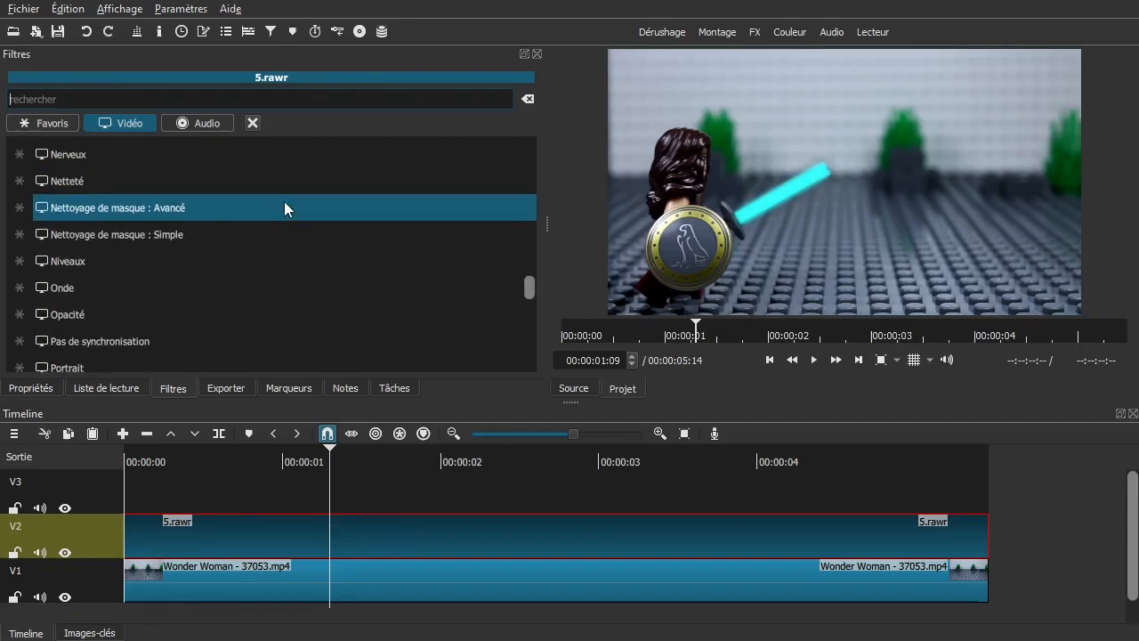
scroll(298, 224, "down", 6)
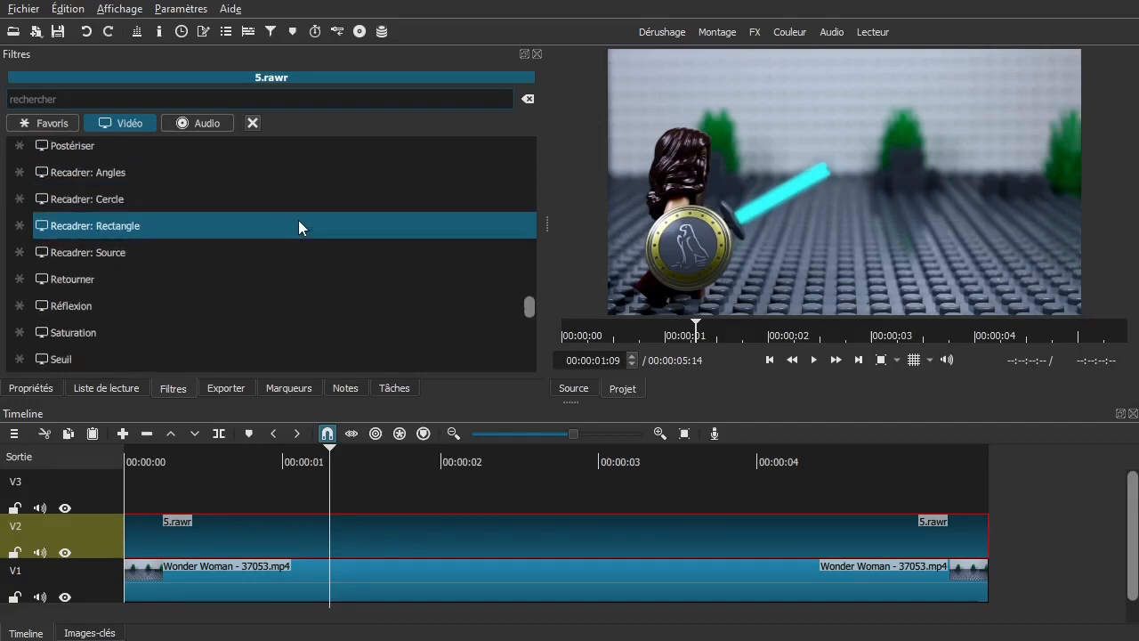
scroll(301, 209, "down", 4)
scroll(302, 205, "down", 3)
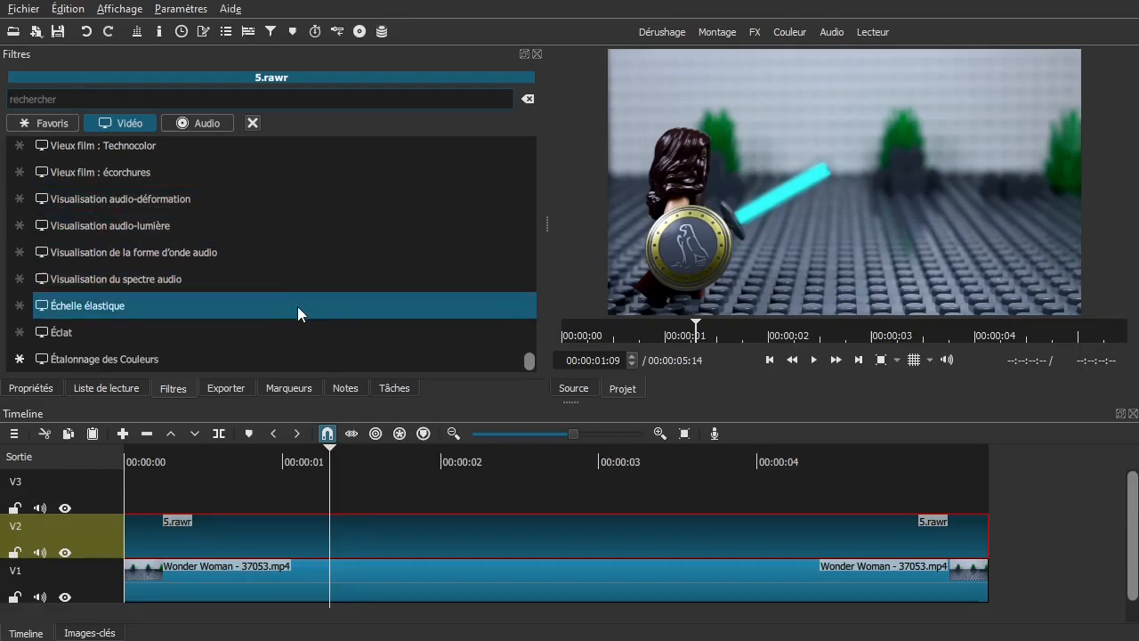
left_click(245, 359)
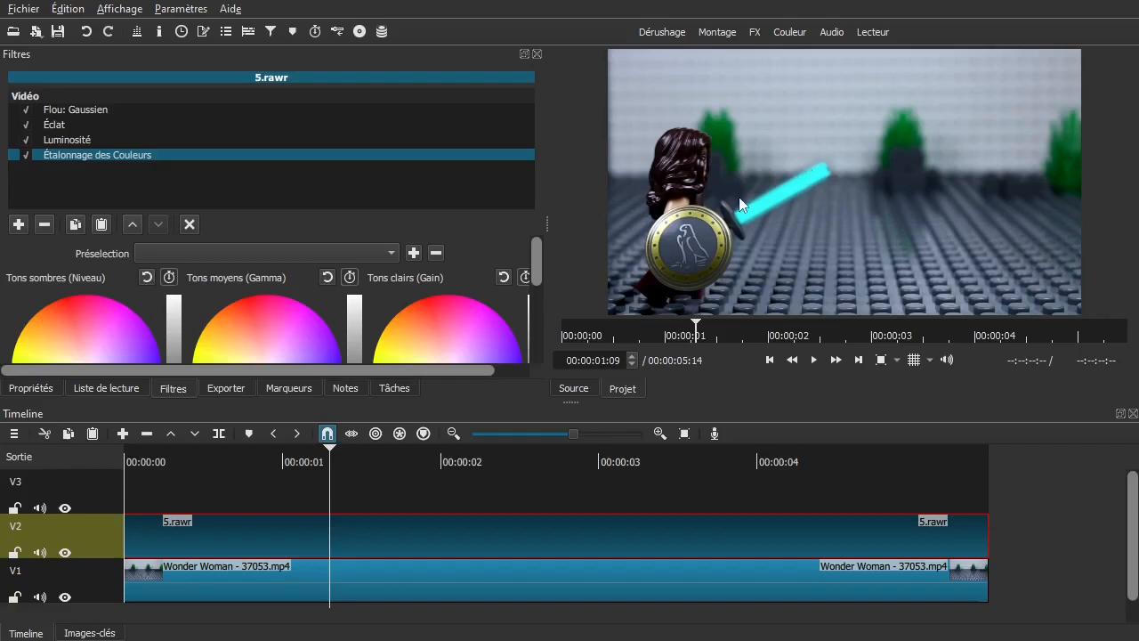
Step: Try shifting the midtones and shadows toward magenta-red in Étalonnage des Couleurs, and remove that filter
left_click(278, 309)
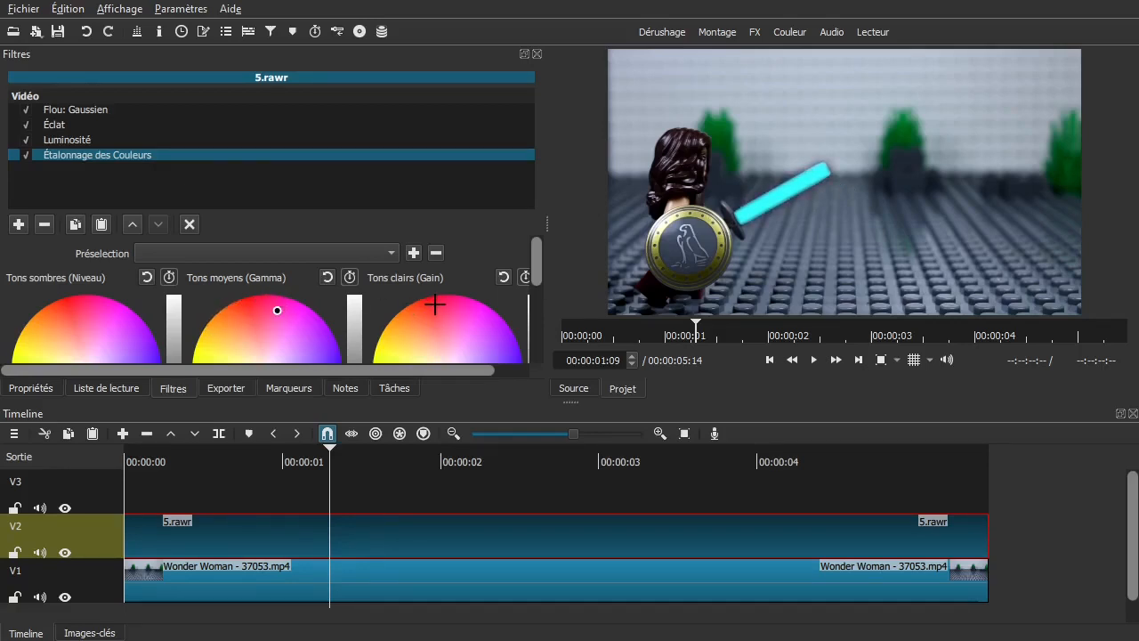
left_click(96, 306)
left_click_drag(531, 253, 526, 312)
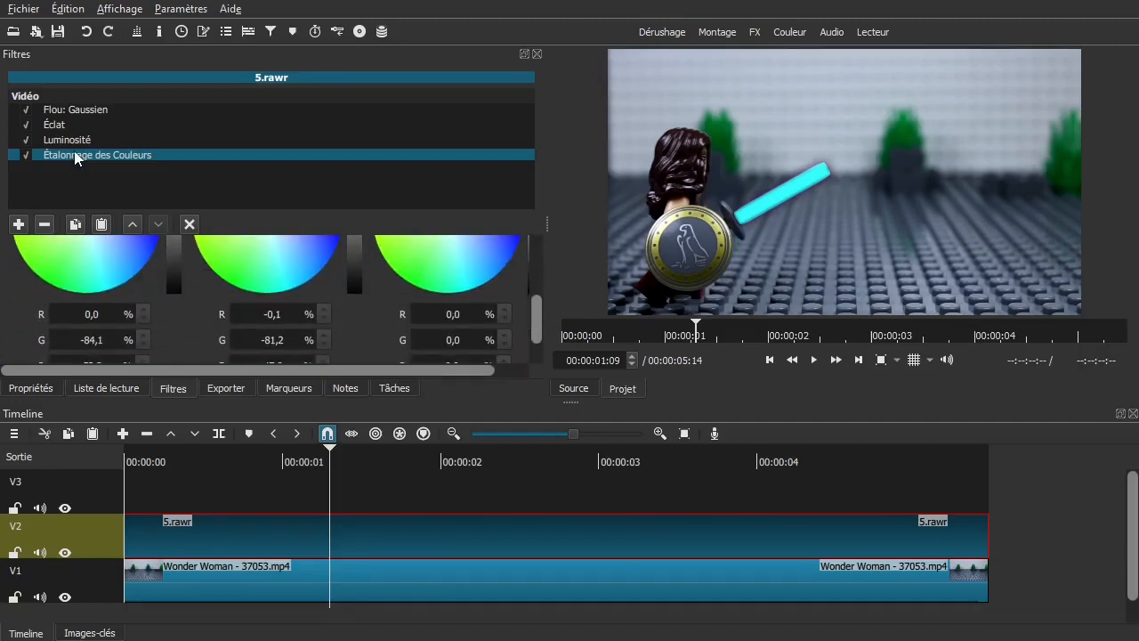
left_click(44, 224)
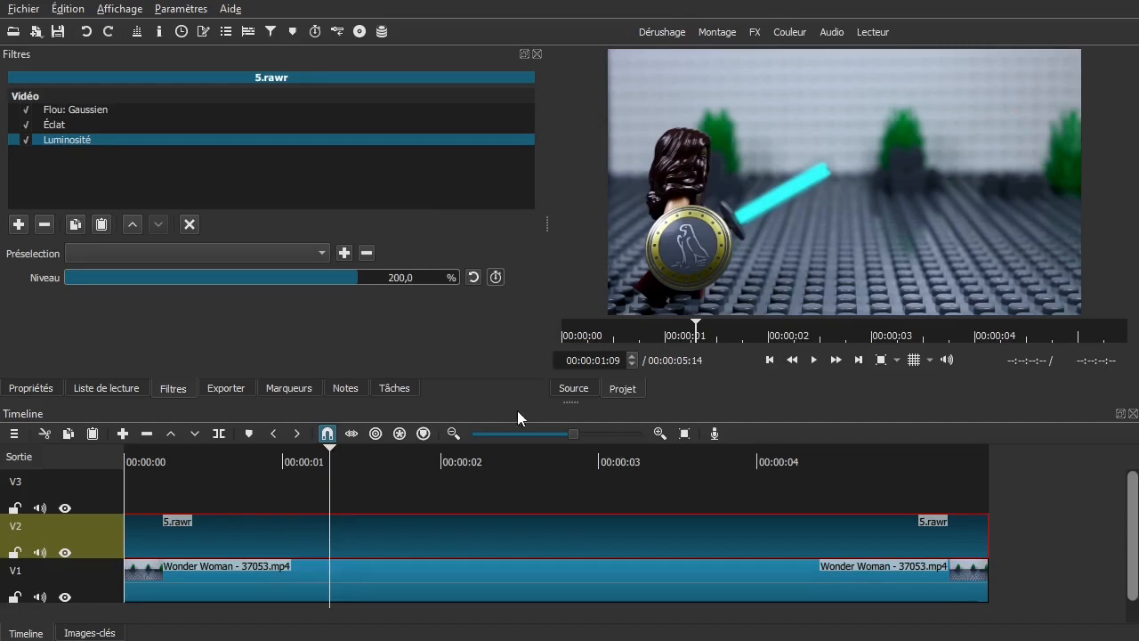
Step: Return to the start of the timeline and play the composite to check the filtered sword
left_click(309, 491)
left_click_drag(312, 487, 92, 490)
key("space")
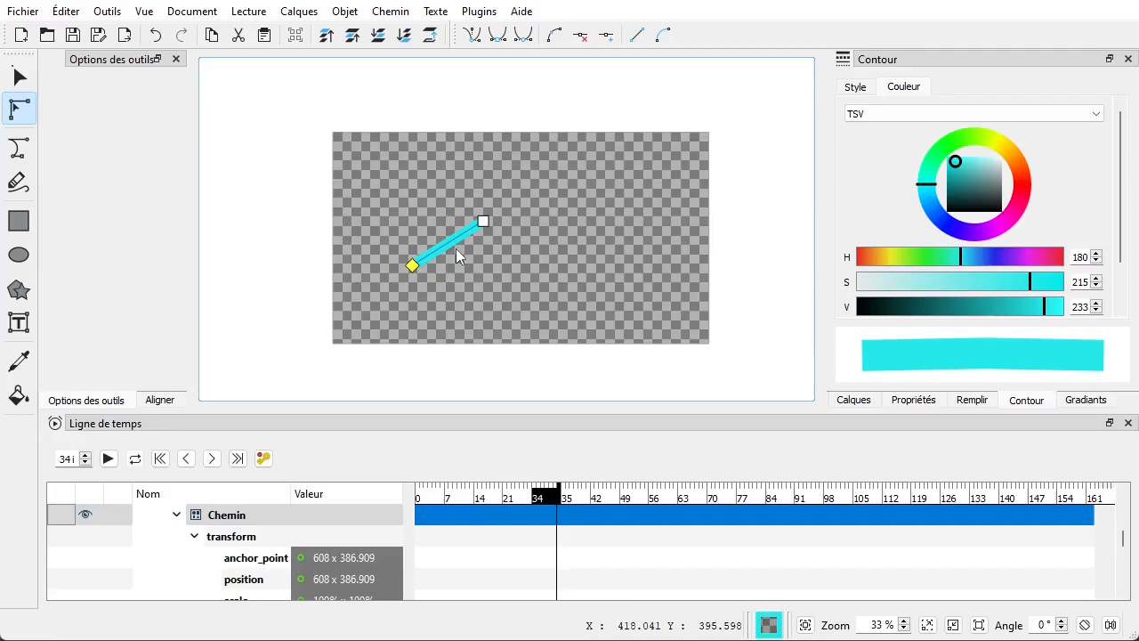
Step: In Glaxnimate, examine the sword path up close, view its shape keyframes, and scrub through the frames
scroll(376, 241, "up", 3)
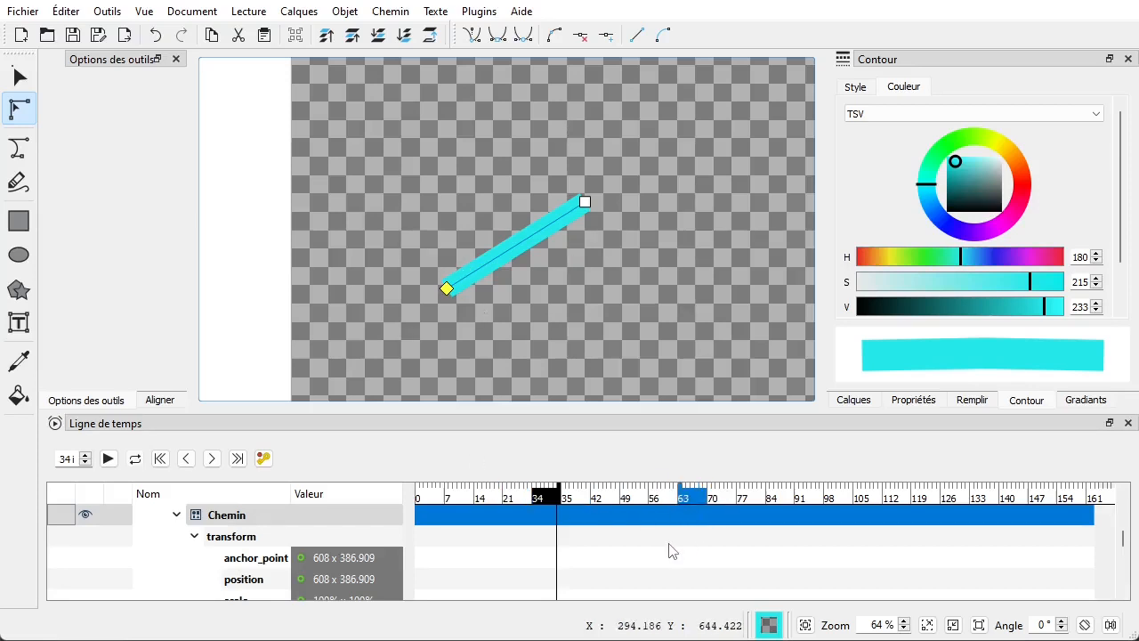
scroll(368, 598, "down", 1)
scroll(368, 598, "down", 5)
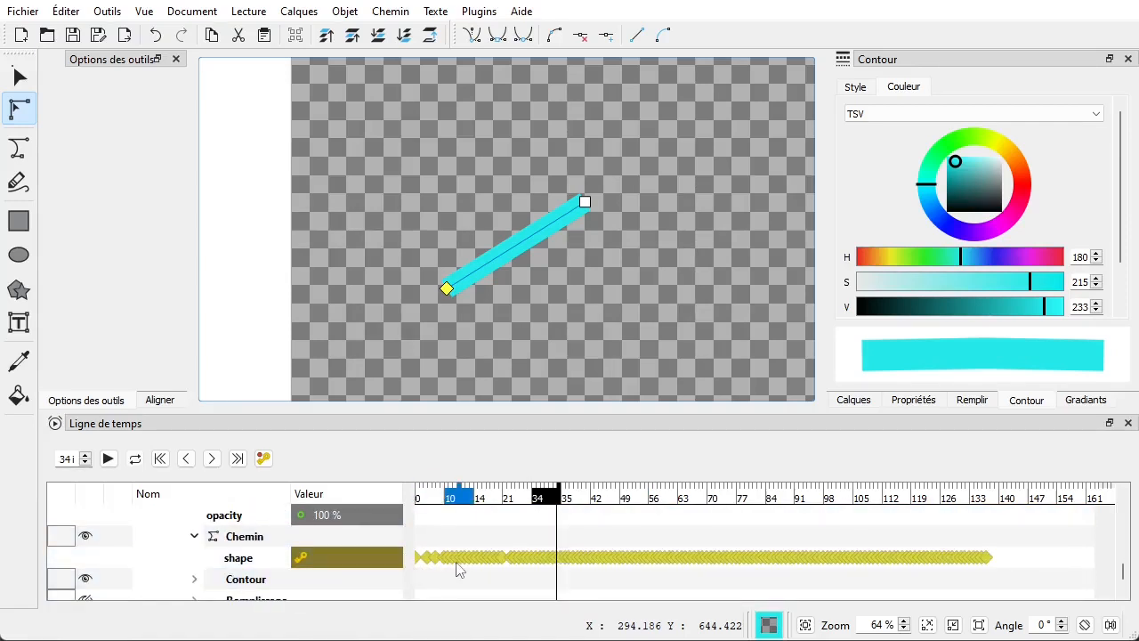
left_click_drag(633, 507, 682, 500)
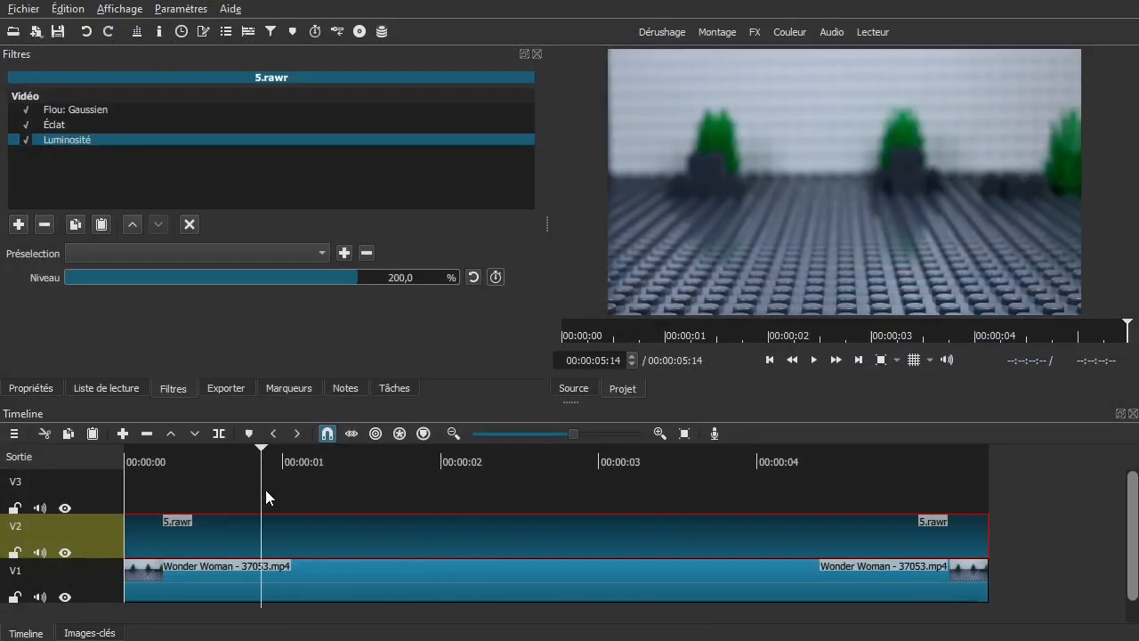
Step: Back in Shotcut, view the frame at 00:00:01:02 and show the list of generated sources that includes Animation (Glaxnimate)
left_click(294, 482)
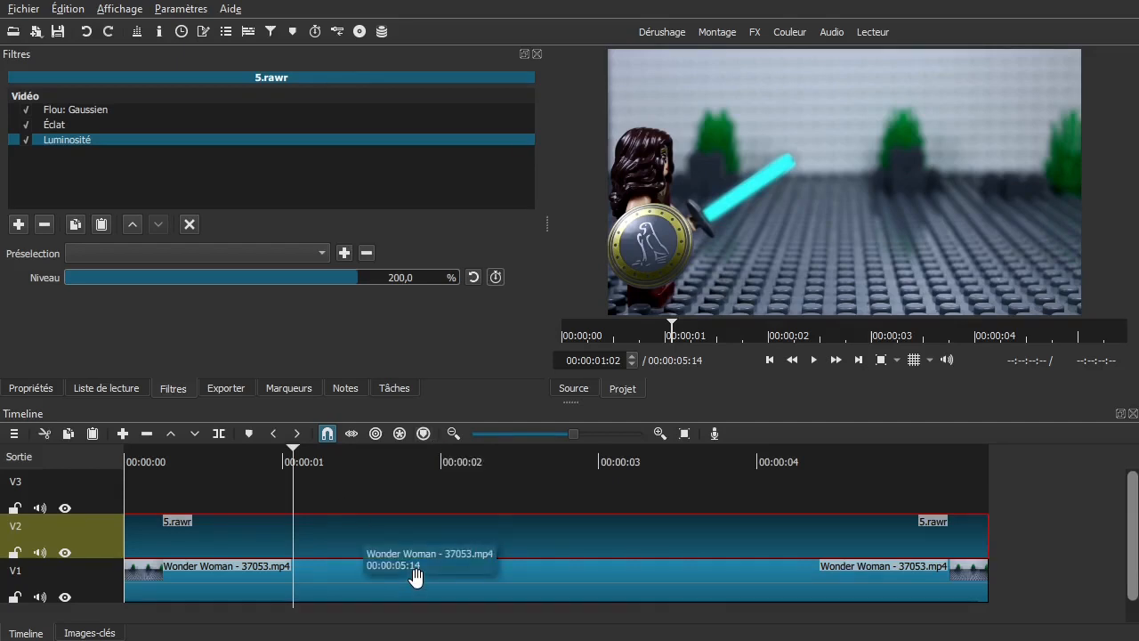
left_click(36, 32)
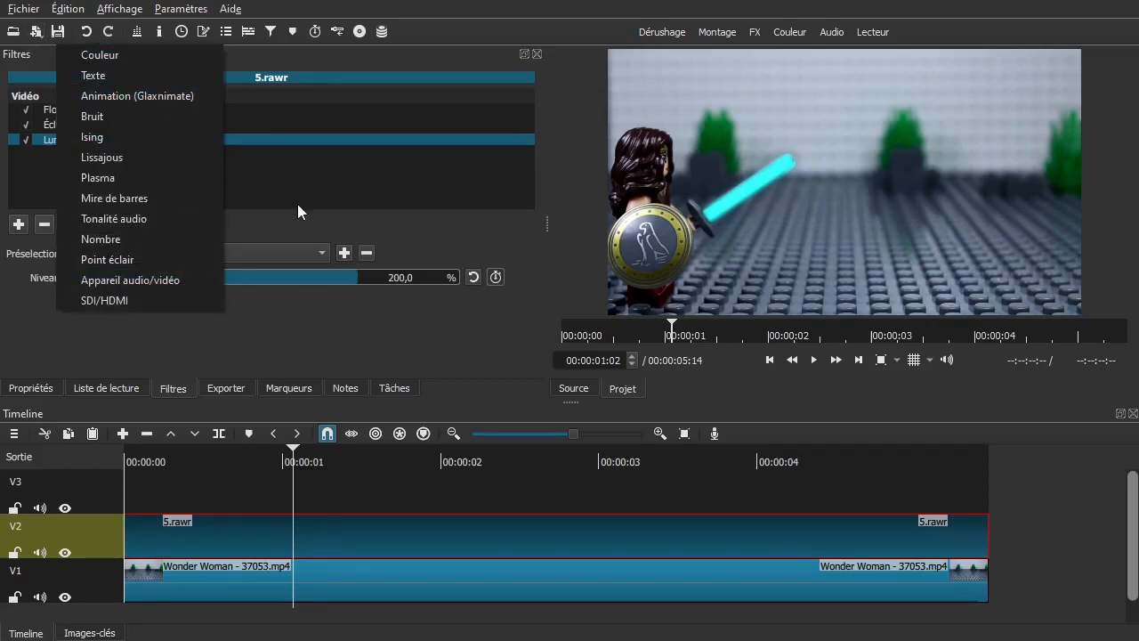
Step: Check the sword near 00:00:02:20, and play the finished composite again from the beginning
left_click(550, 487)
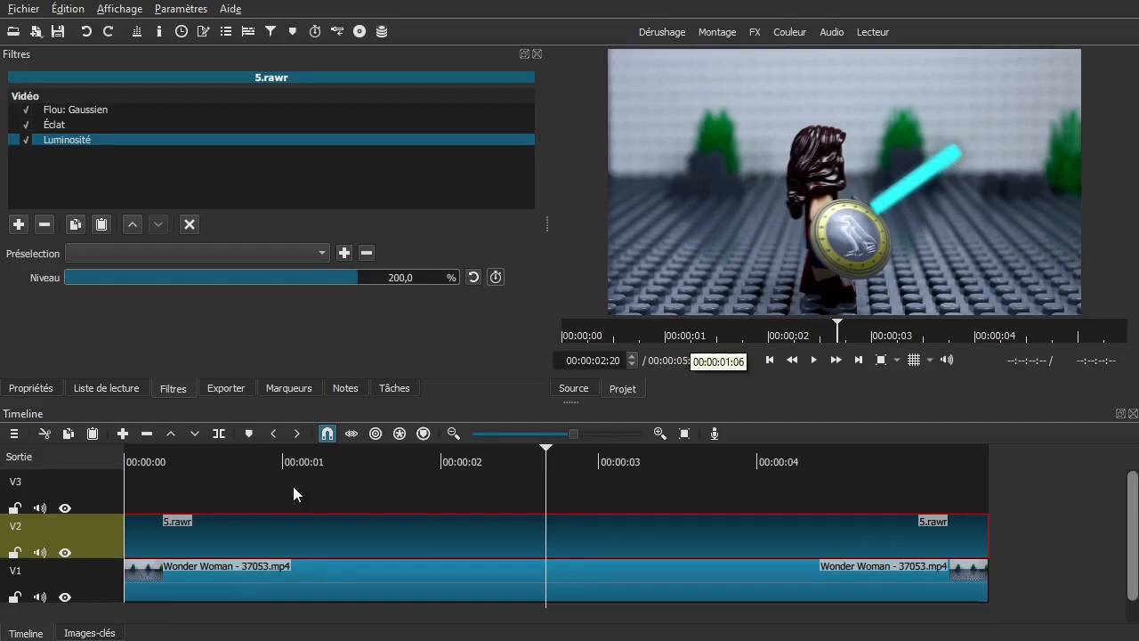
key("Home")
key("space")
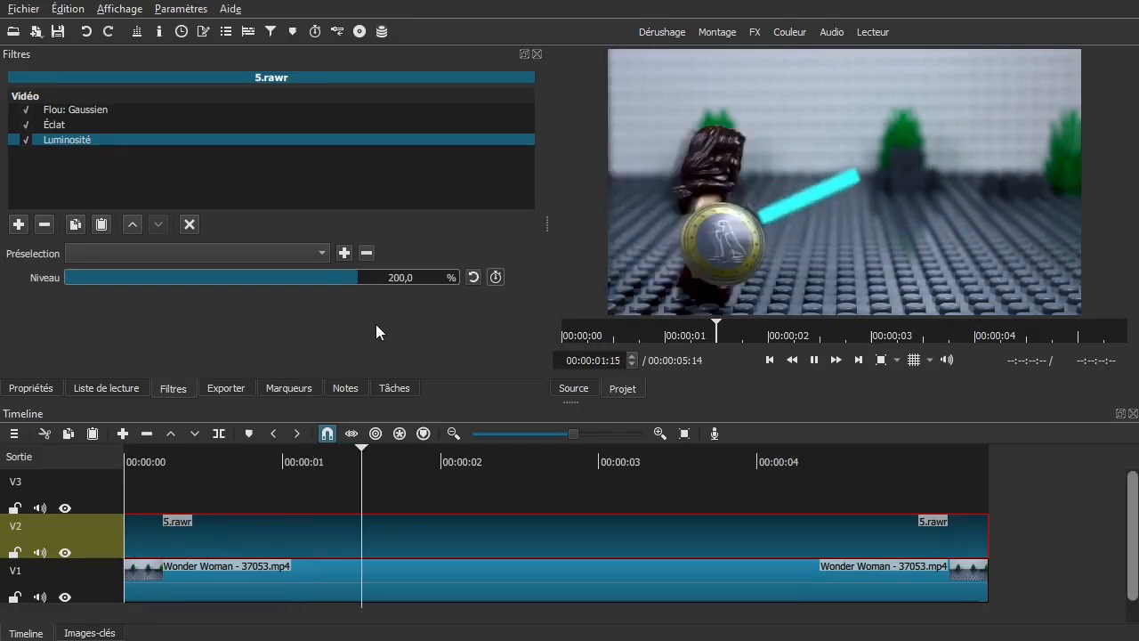